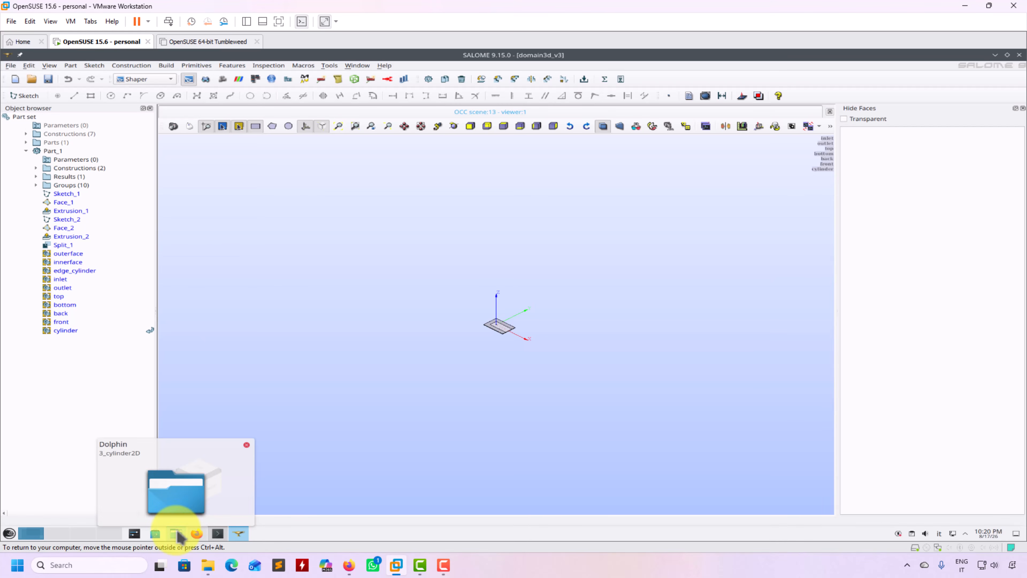
Bring the 3_cylinder2D folder window forward and move it clear of the 3-D view.
left_click(178, 535)
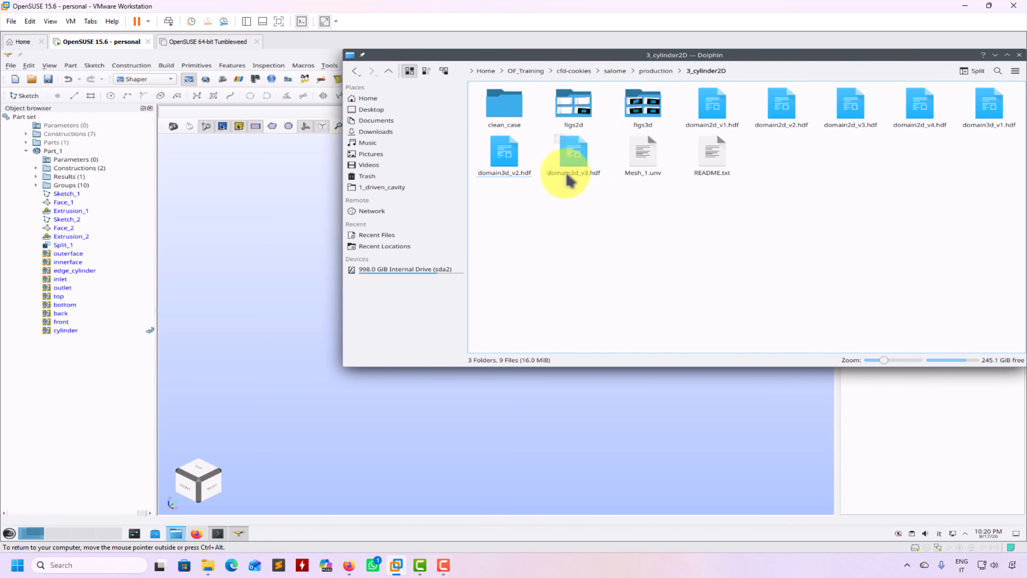
left_click_drag(900, 57, 713, 86)
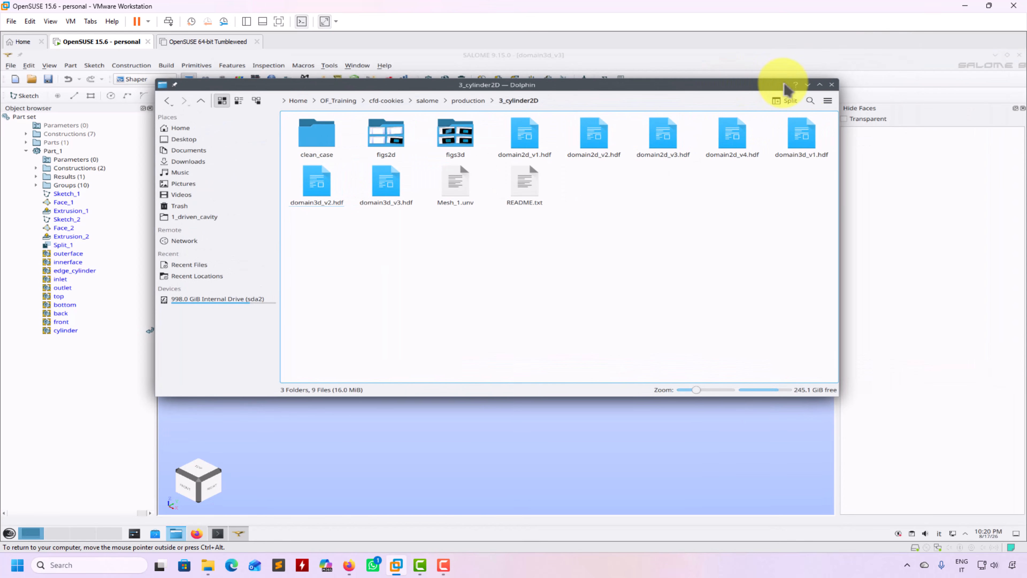
left_click(808, 85)
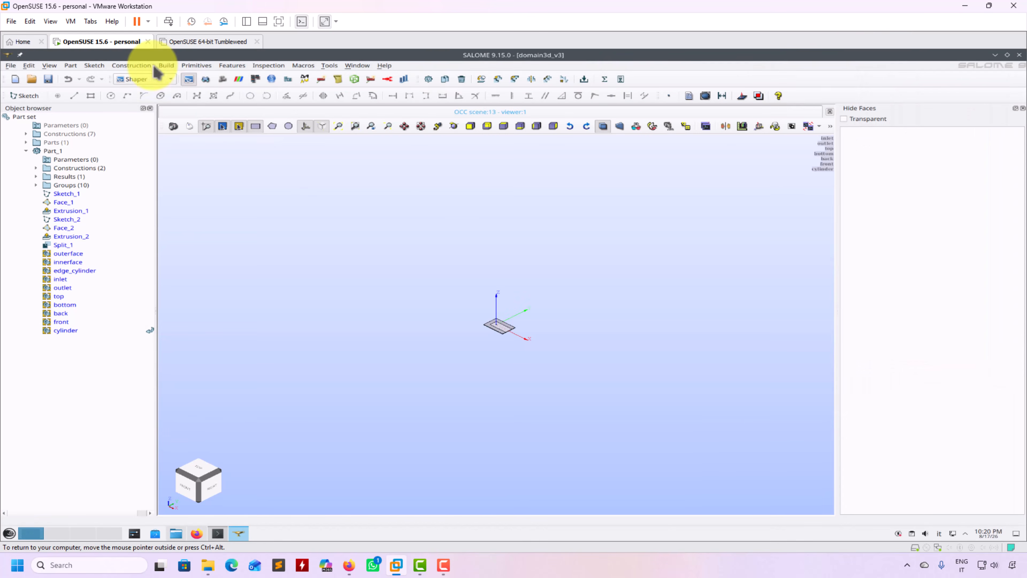
Save the study as a copy named domain3d_v3tmp.hdf.
left_click(11, 66)
left_click(48, 128)
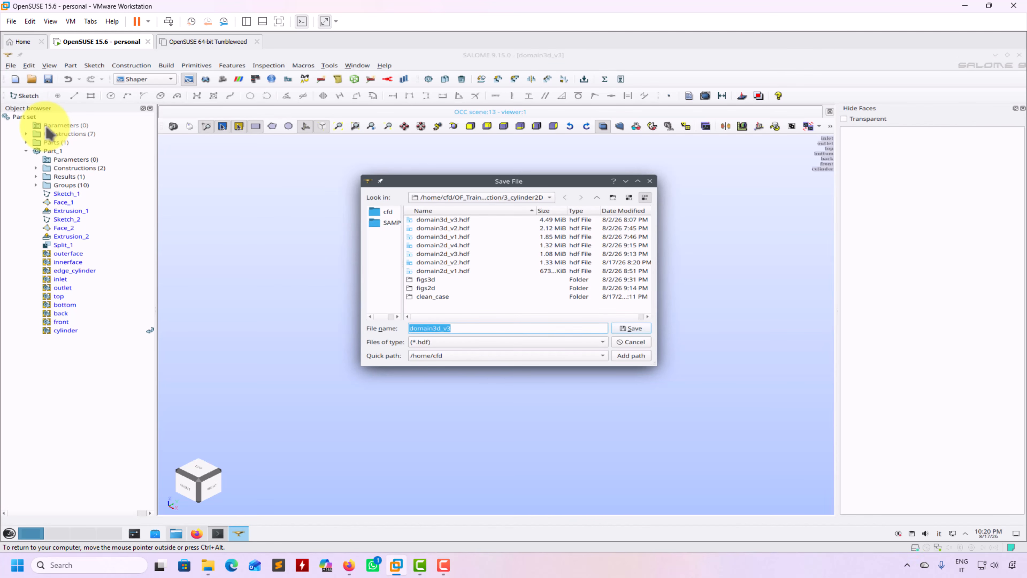
type("tmp")
key("Return")
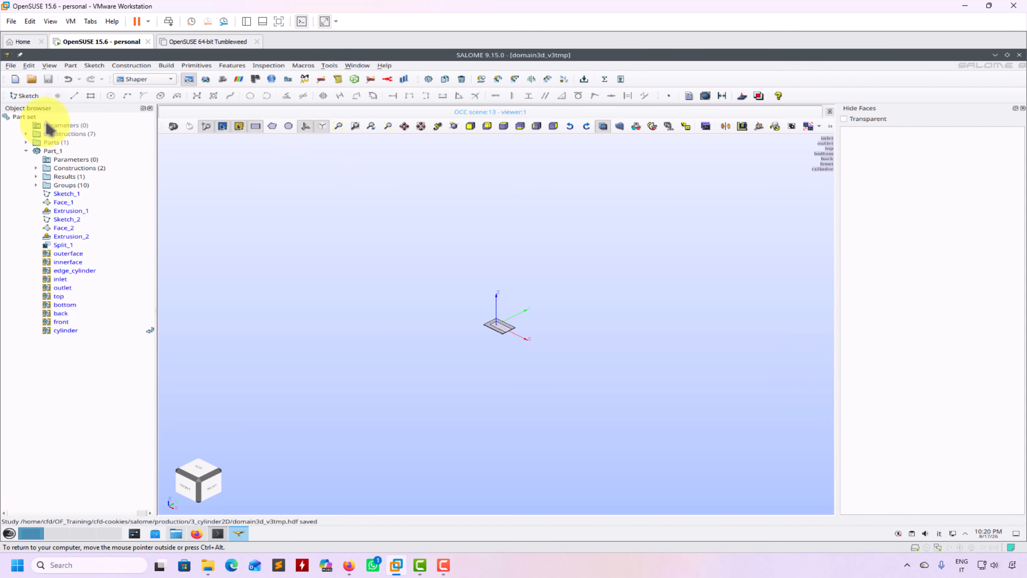
View the channel domain from the top, then pan, zoom and tilt to see the cylinder's side.
left_click(493, 131)
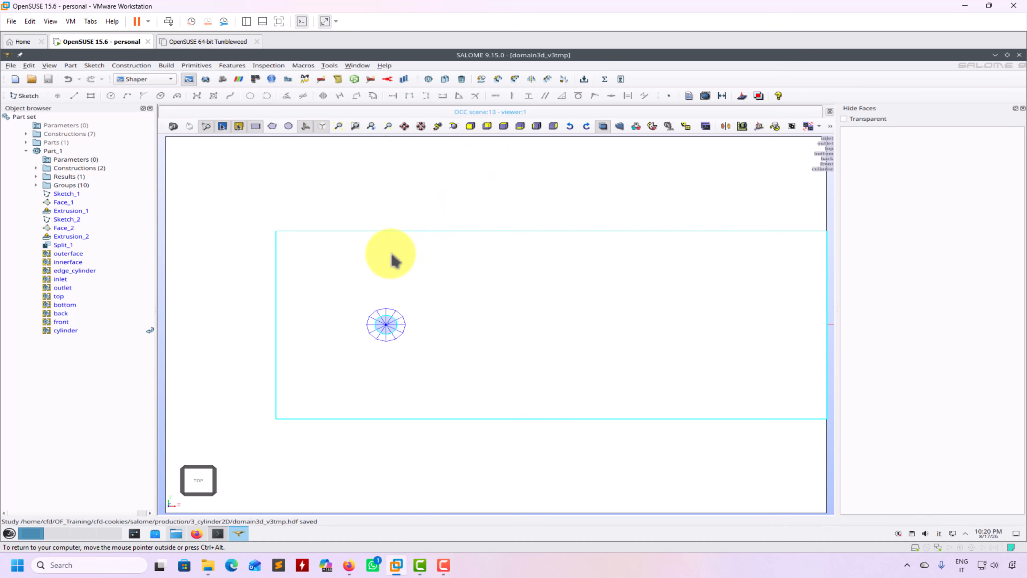
scroll(393, 260, "down", 3)
left_click(191, 127)
middle_click_drag(258, 214, 320, 256)
scroll(299, 265, "up", 4)
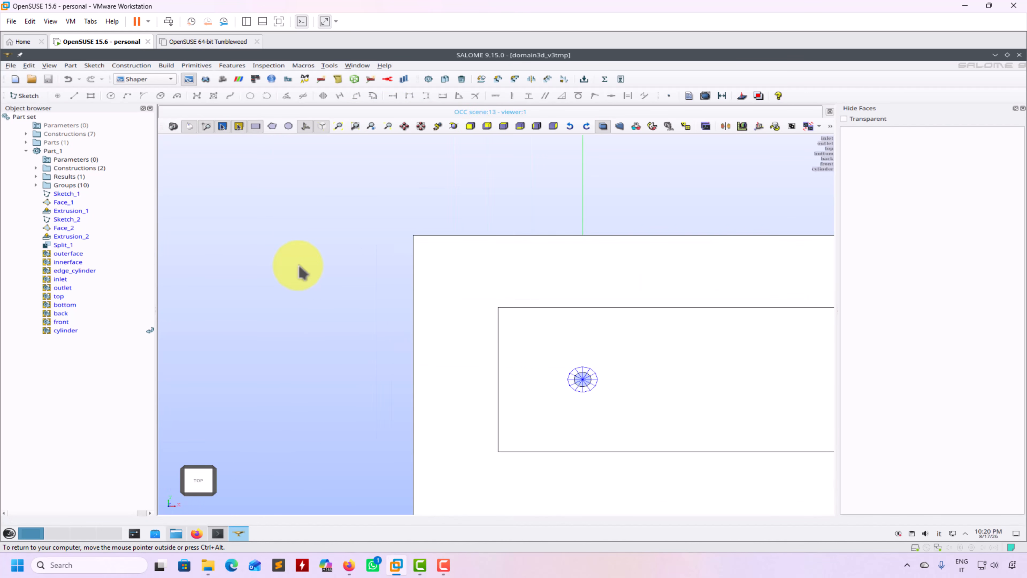
scroll(312, 266, "down", 4)
mouse_move(296, 270)
left_mouse_down()
mouse_move(415, 305)
mouse_move(302, 277)
left_mouse_up()
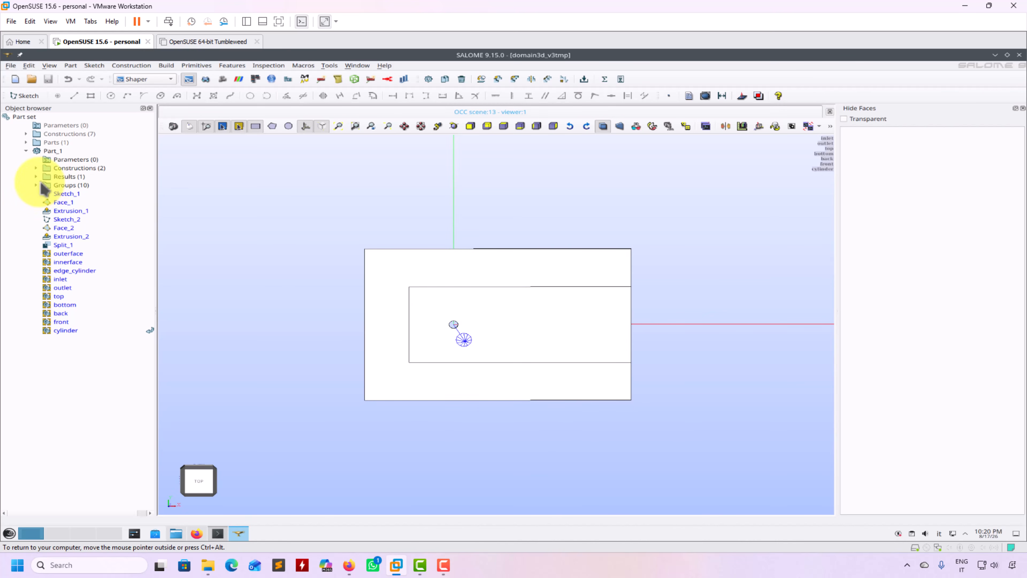
Expand Results and toggle the Split_1_1 pieces, leaving only Split_1_1_2 shown.
left_click(36, 177)
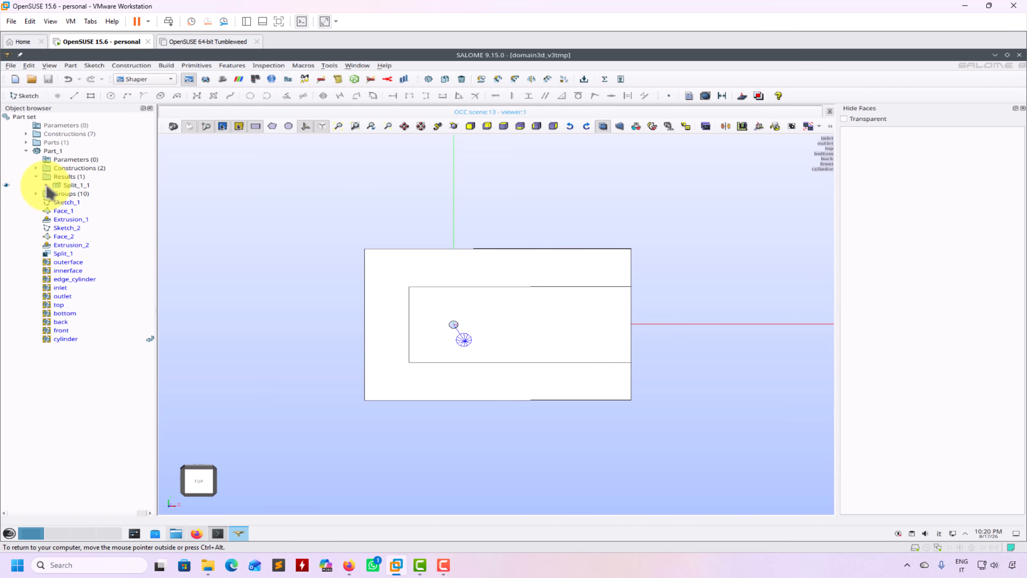
left_click(46, 185)
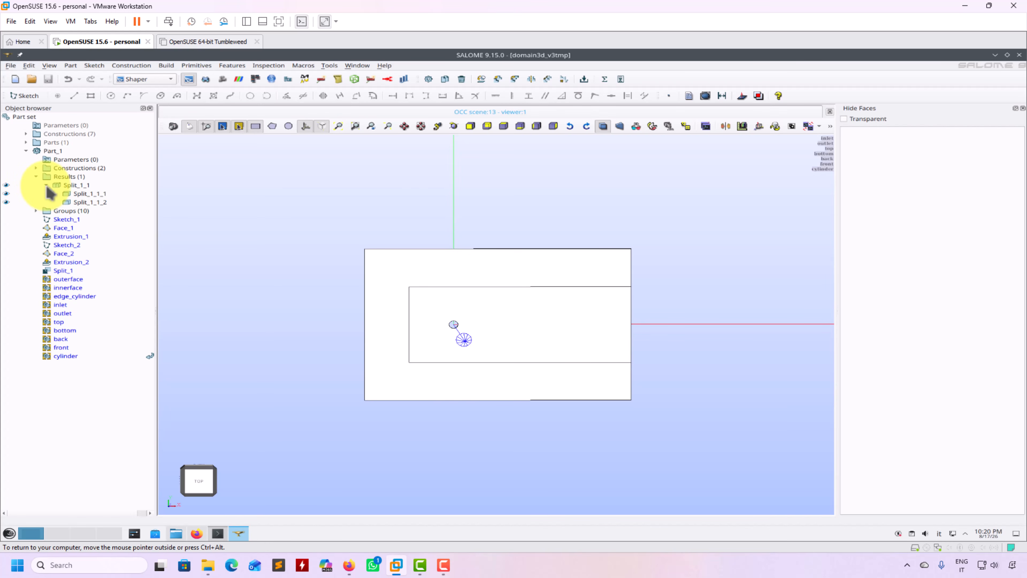
left_click(7, 194)
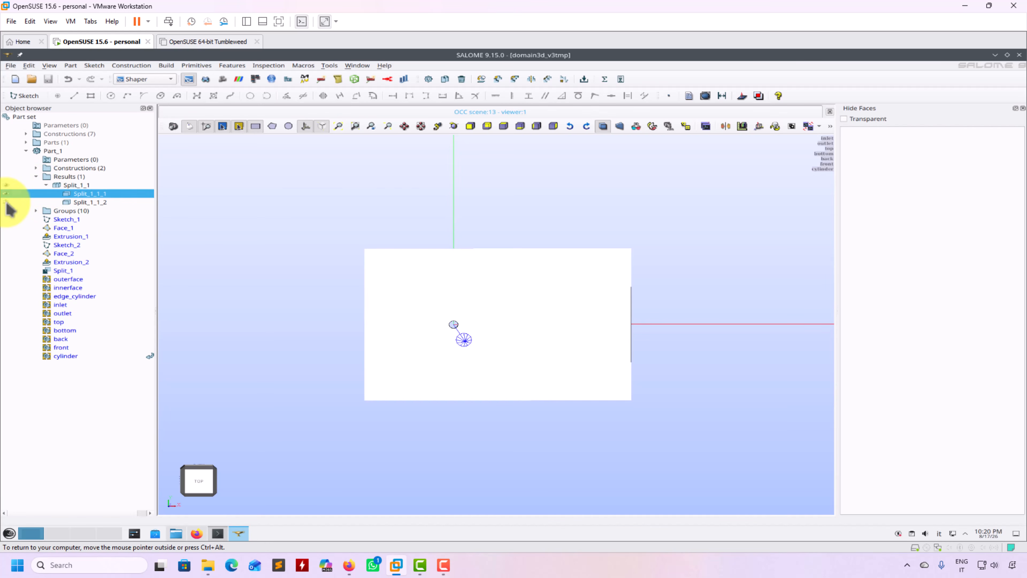
left_click(6, 202)
left_click(6, 193)
left_click(6, 202)
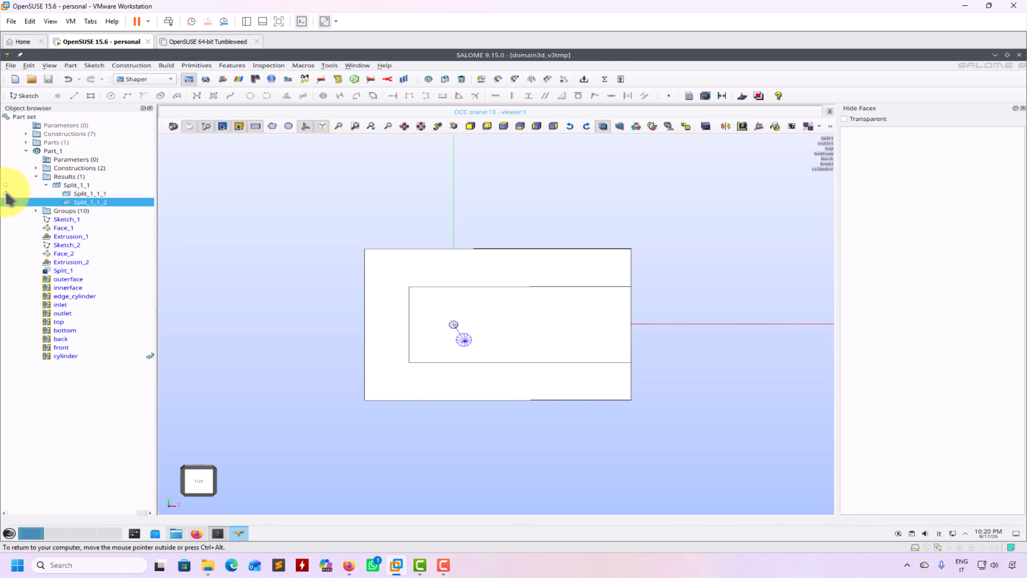
Hide the inlet, outlet, cylinder, front, back, bottom and top face groups.
left_click(36, 211)
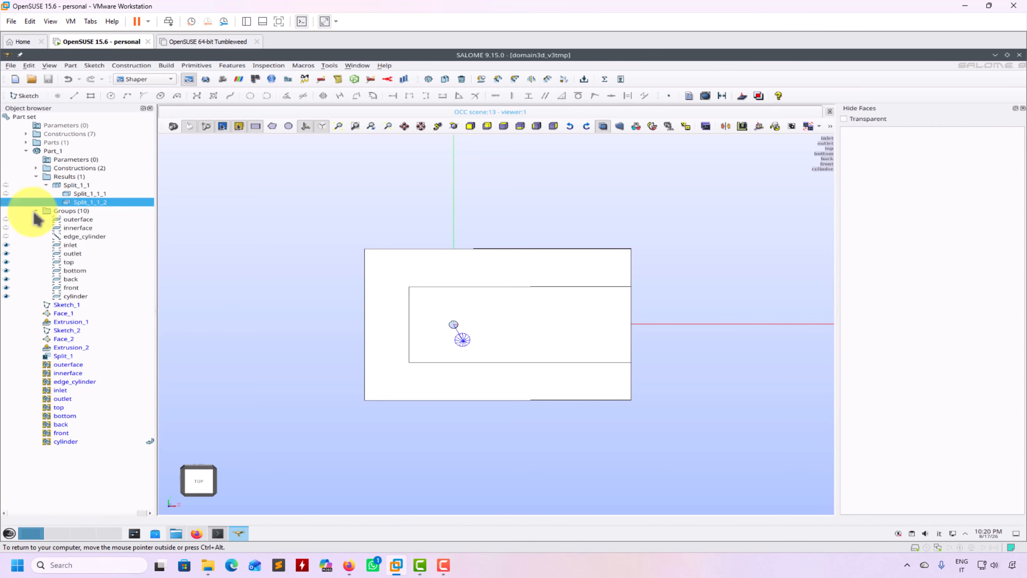
left_click(6, 245)
left_click(7, 254)
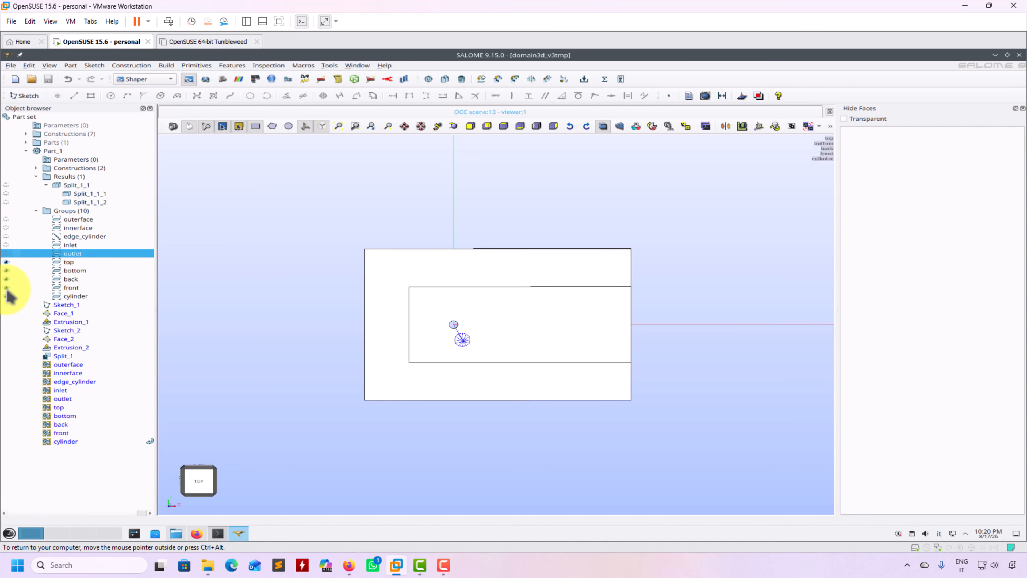
left_click(7, 296)
left_click(7, 287)
left_click(6, 279)
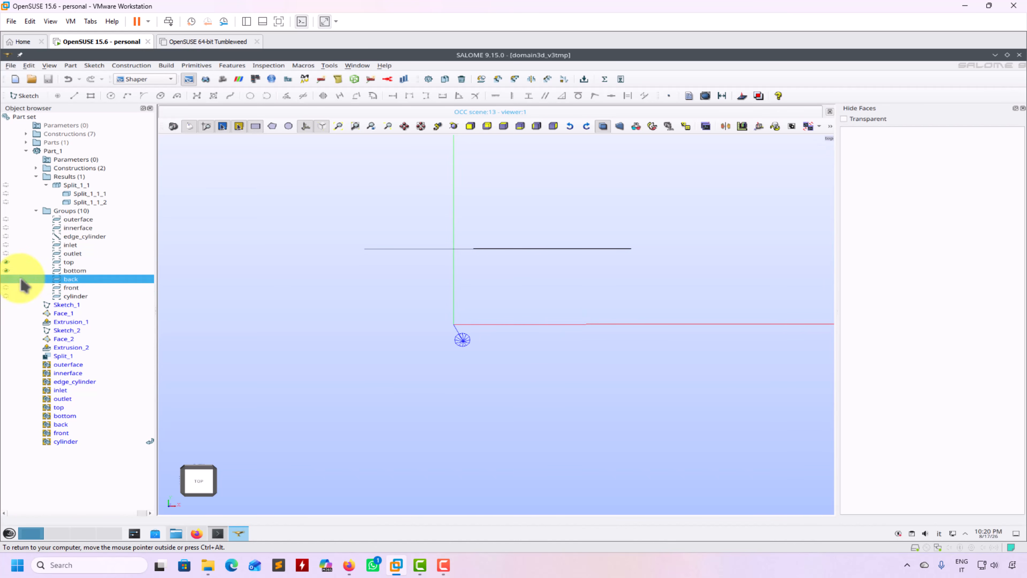
left_click(6, 270)
left_click(7, 262)
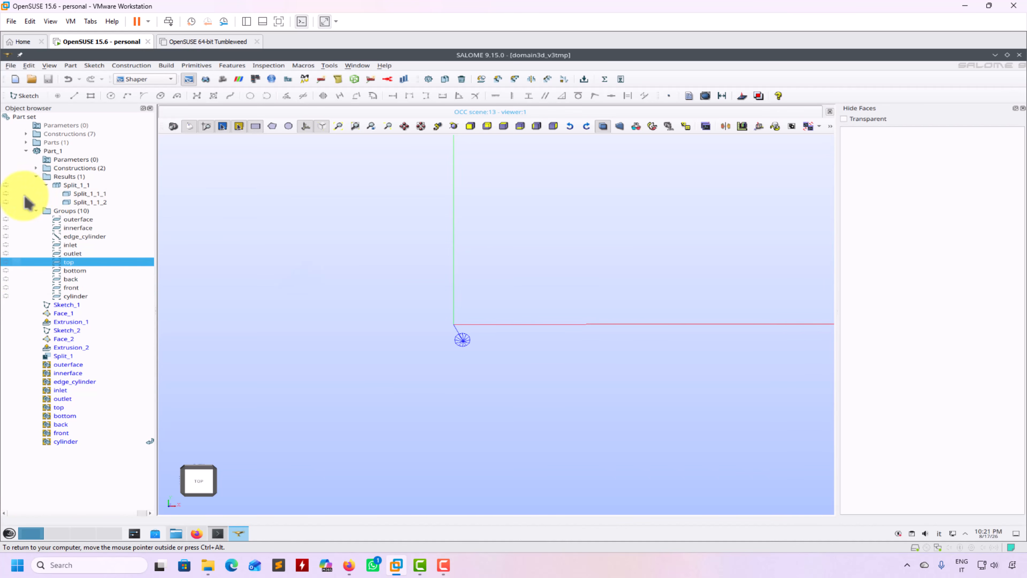
Show Split_1_1_1 and Split_1_1_2 one at a time, then hide both, leaving only the axes.
left_click(6, 193)
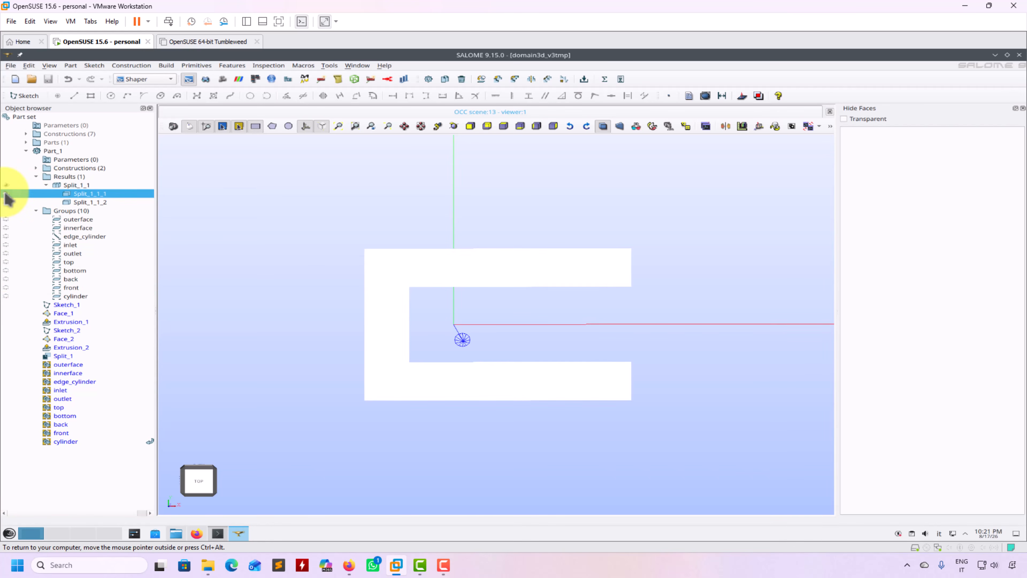
left_click(6, 193)
left_click(6, 202)
left_click(6, 202)
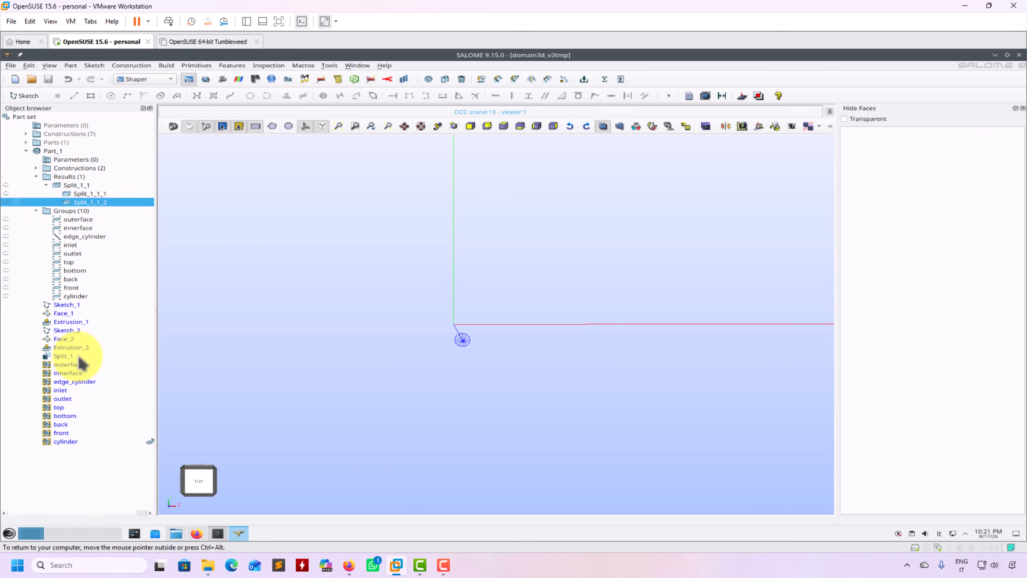
right_click(79, 306)
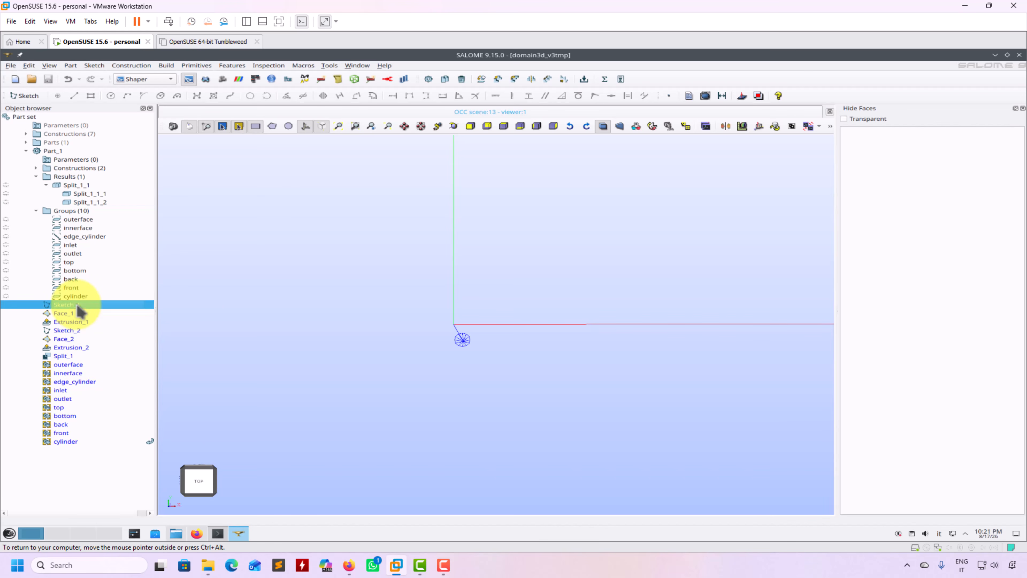
left_click(101, 310)
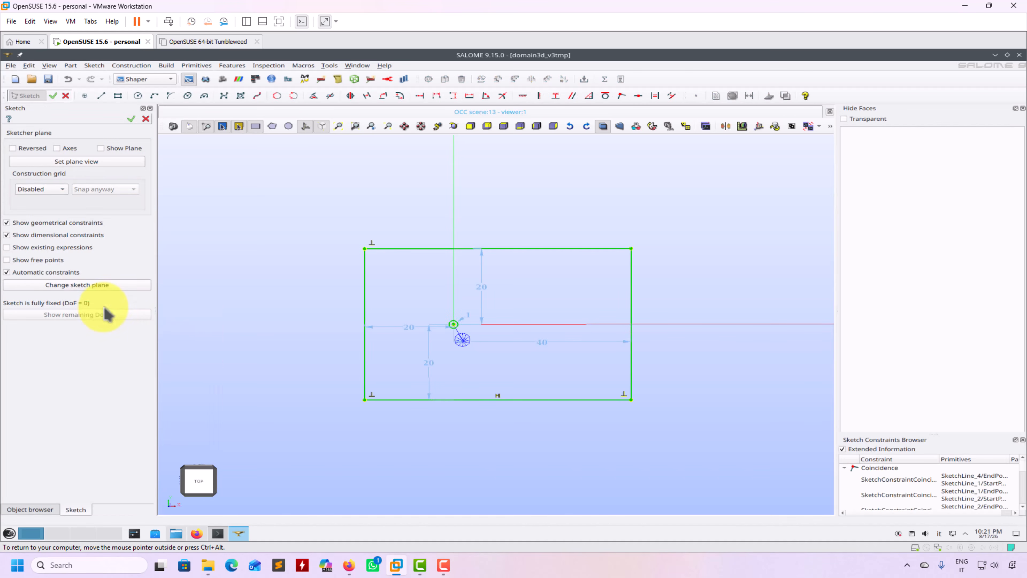
left_click(146, 119)
left_click(521, 288)
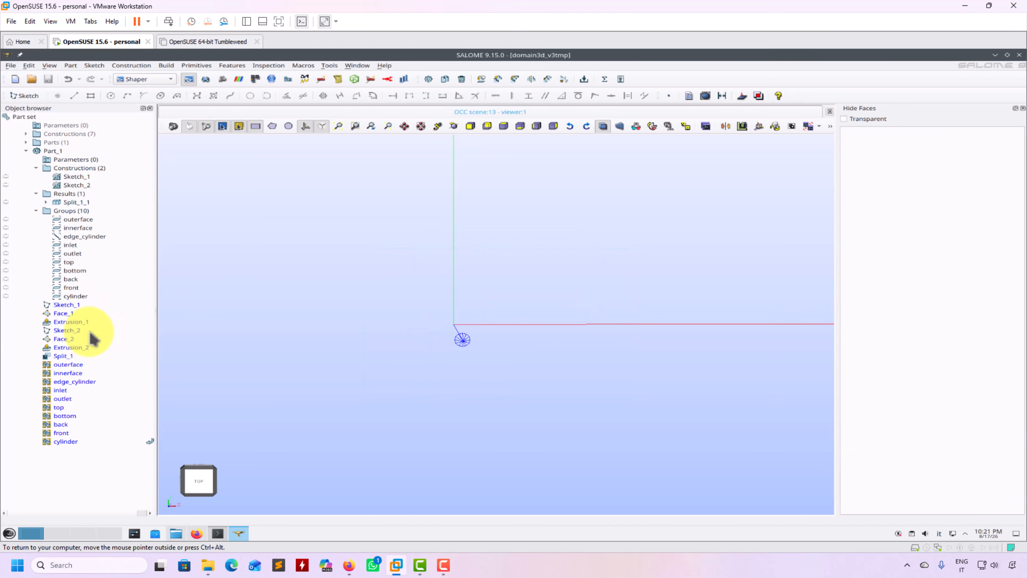
left_click(76, 323)
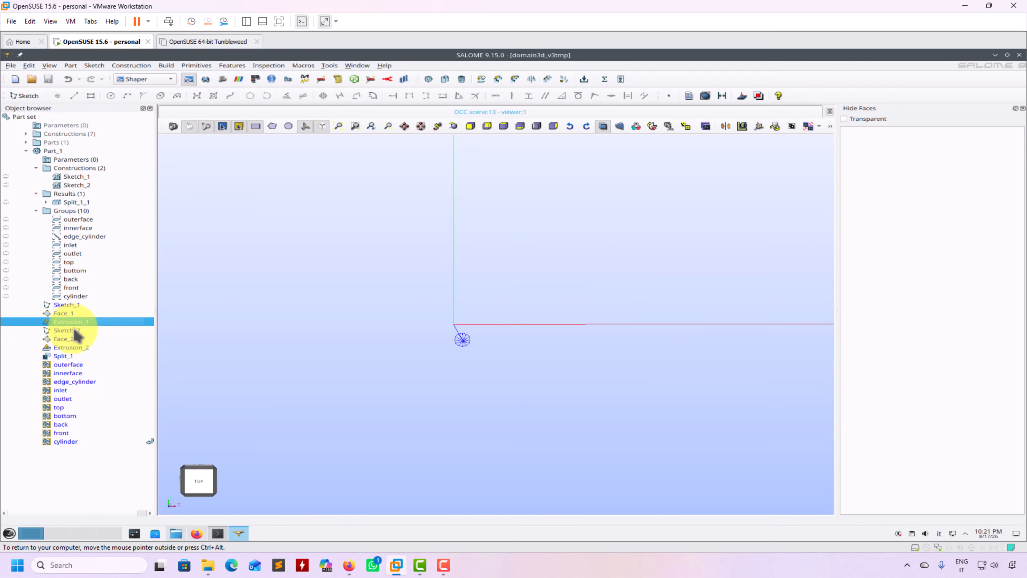
right_click(73, 330)
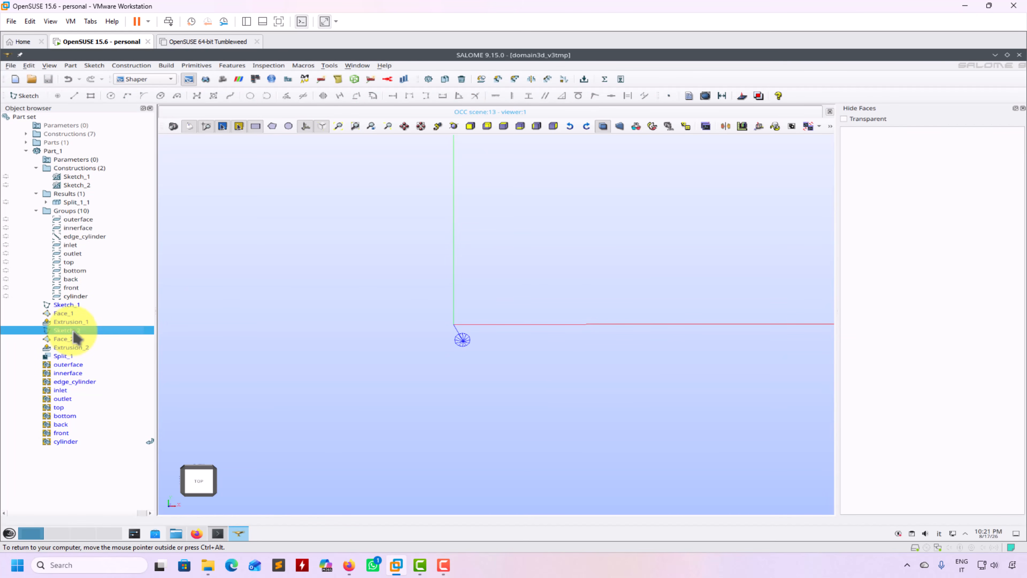
left_click(113, 338)
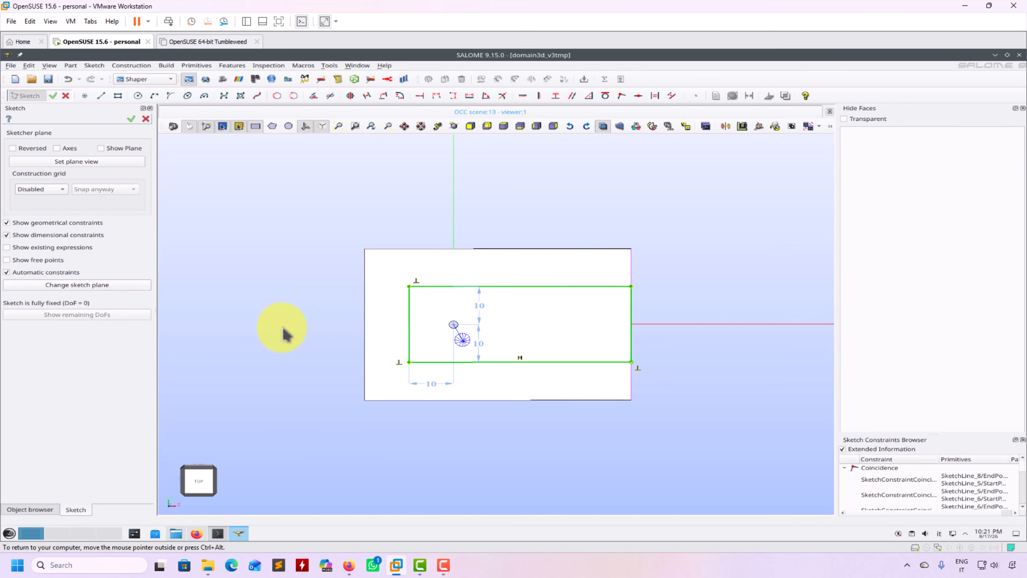
left_click(132, 120)
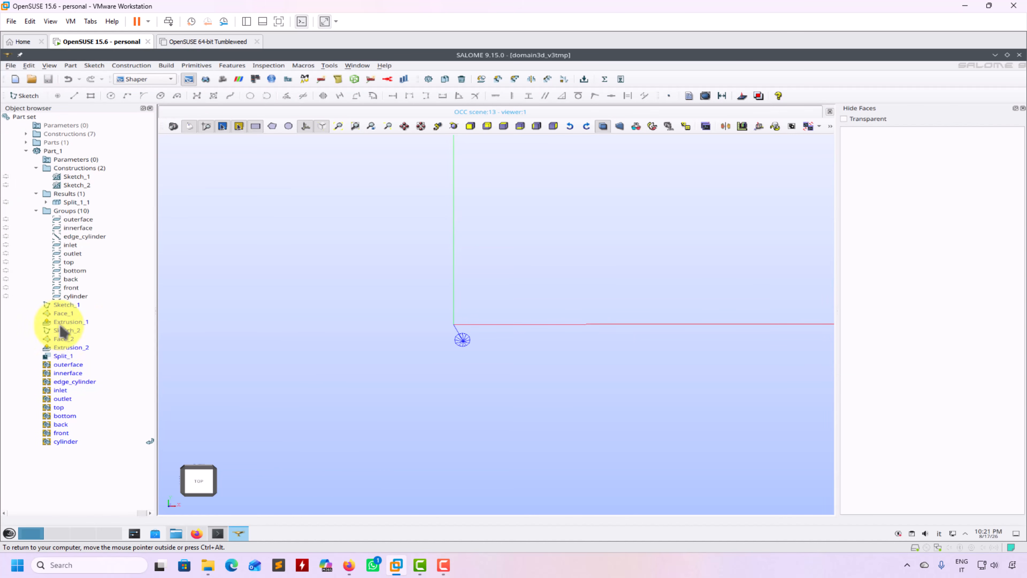
left_click(64, 356)
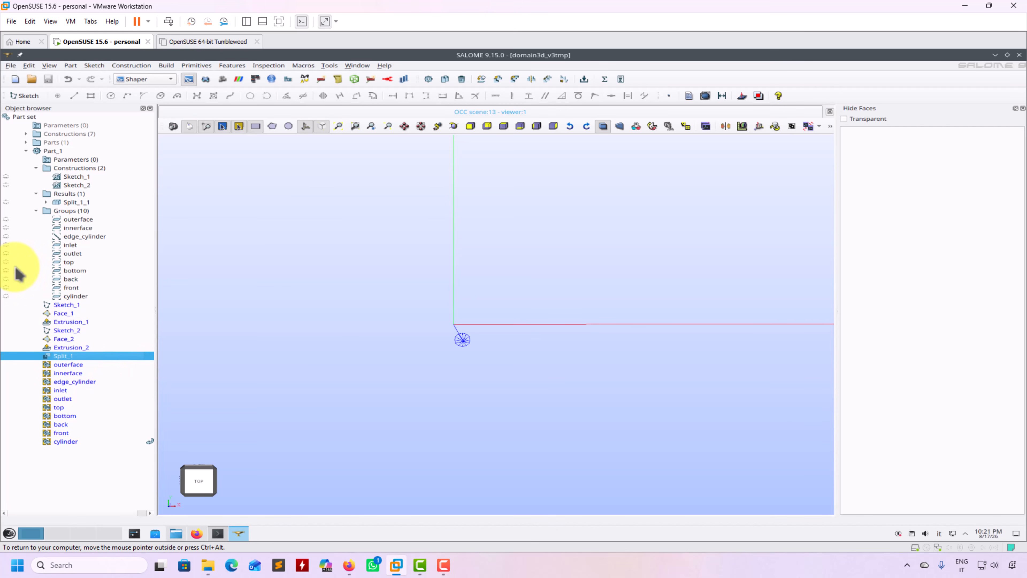
left_click(46, 202)
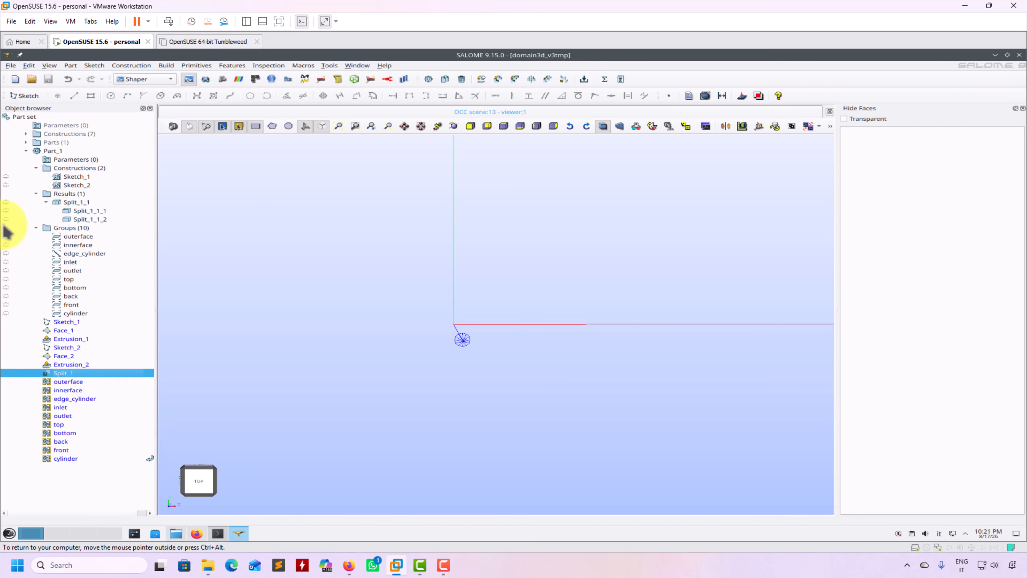
Show Split_1_1_2 and Split_1_1_1 again and select Split_1_1 in Results.
left_click(6, 219)
left_click(6, 211)
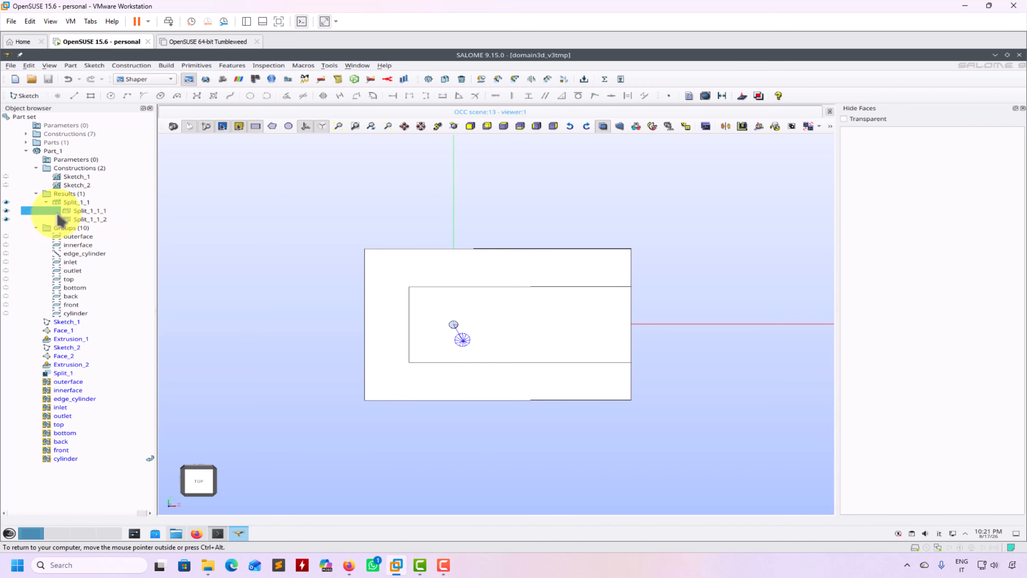
left_click(83, 195)
left_click(77, 203)
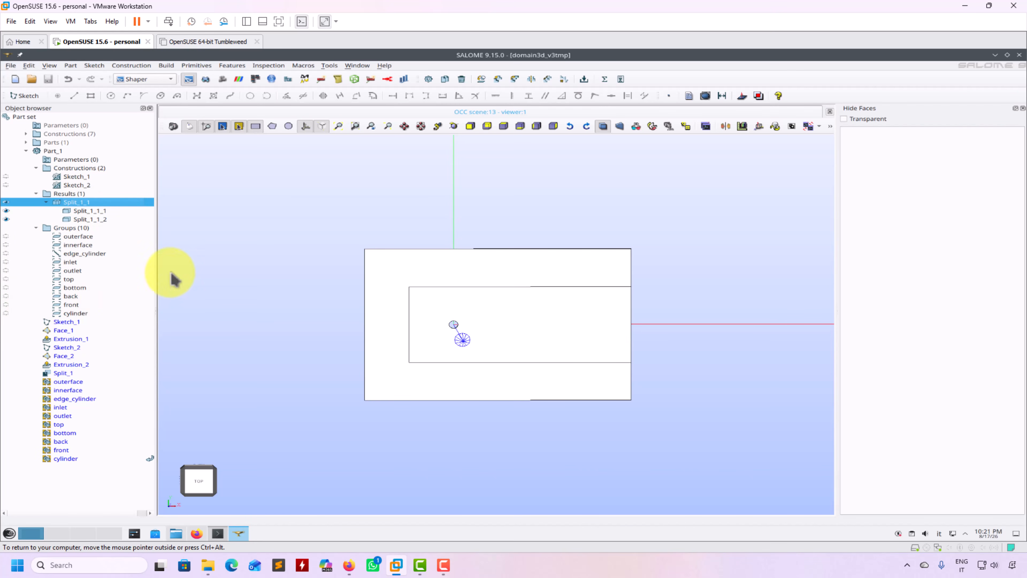
Run the Check shared faces inspection on Split_1_1 and orbit the model to view the result.
left_click(268, 67)
left_click(293, 146)
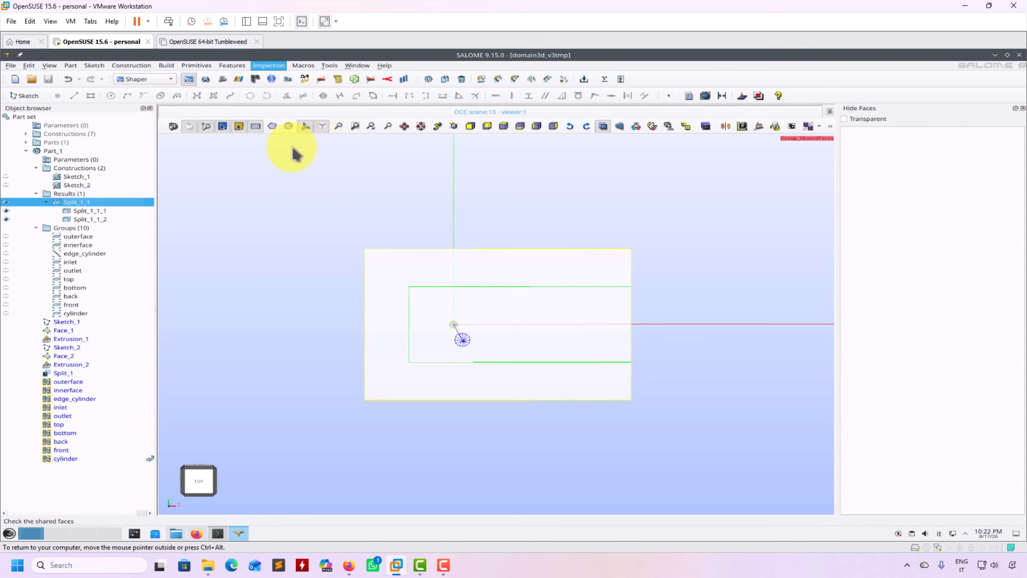
middle_click_drag(282, 235, 374, 268)
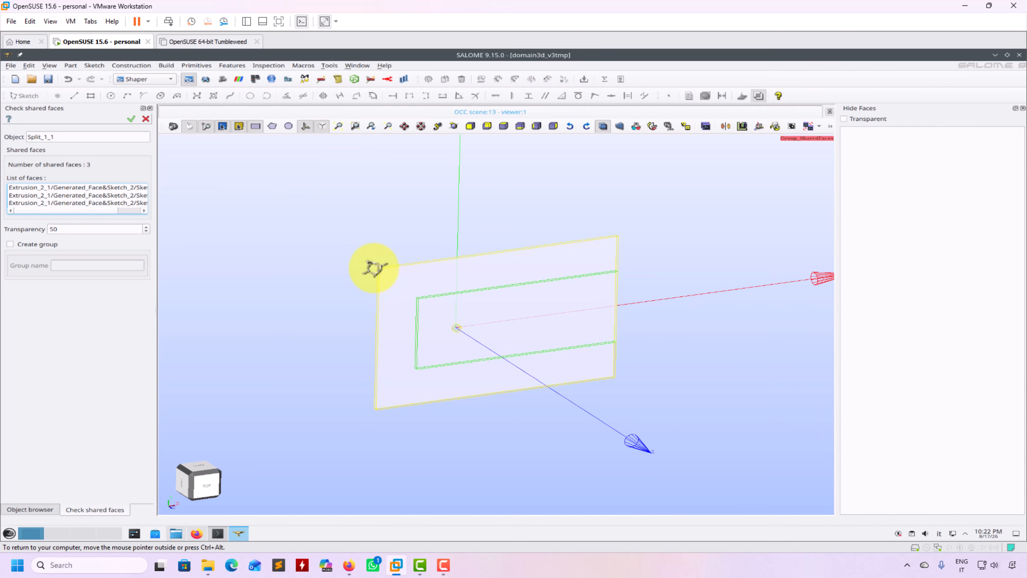
scroll(406, 457, "up", 5)
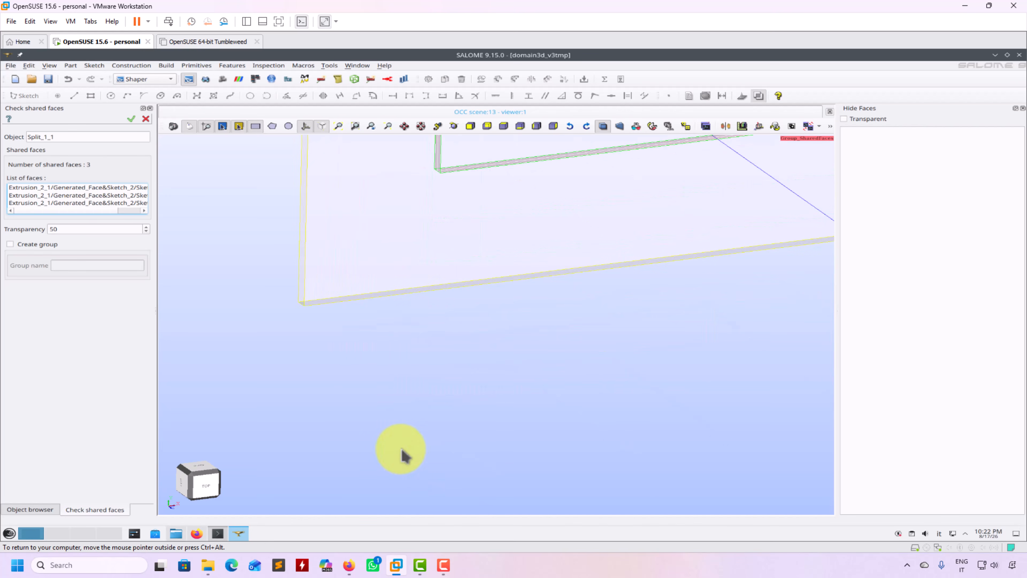
middle_click_drag(495, 363, 435, 536)
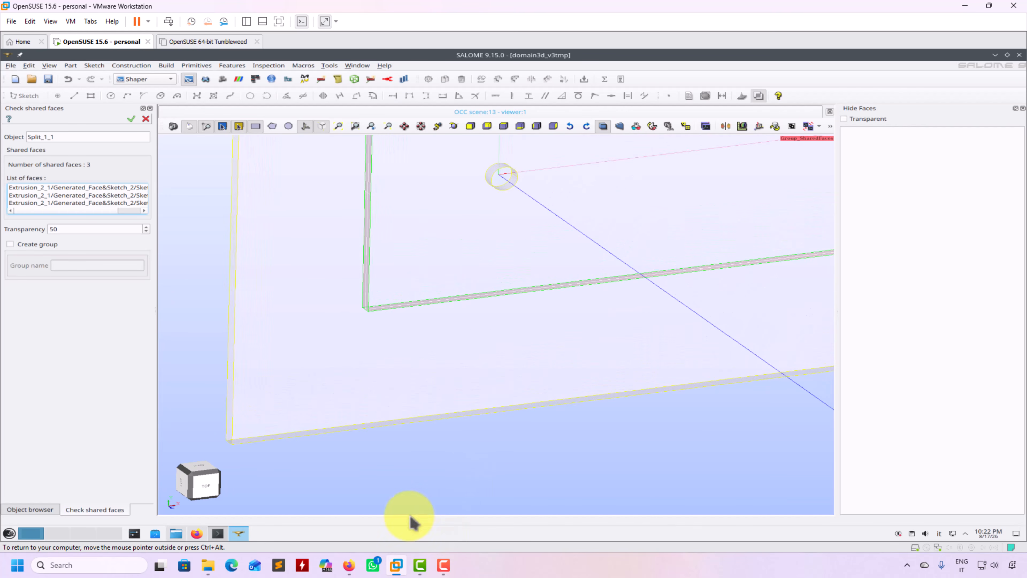
middle_click_drag(195, 230, 191, 316)
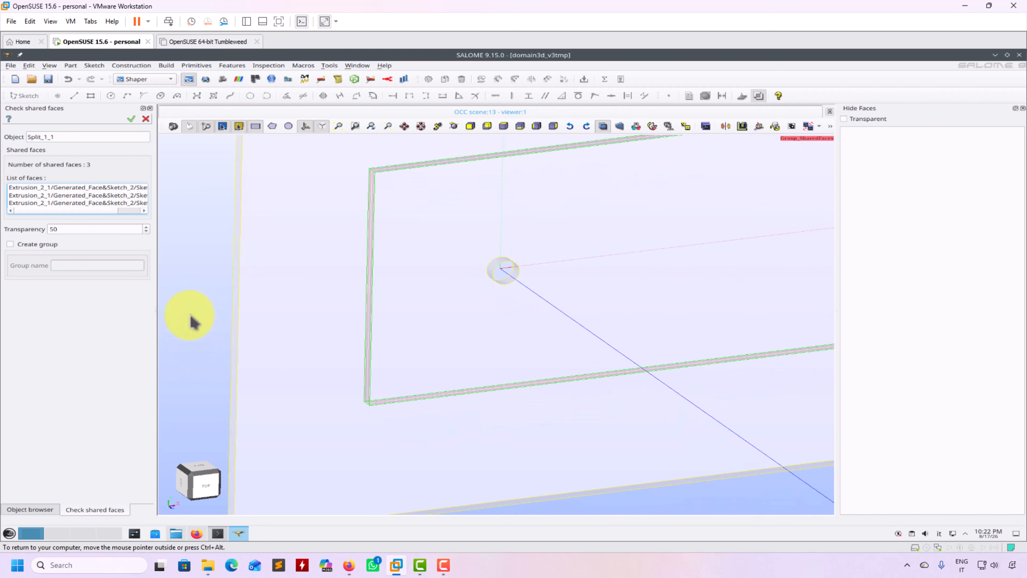
scroll(190, 326, "up", 2)
scroll(185, 327, "down", 4)
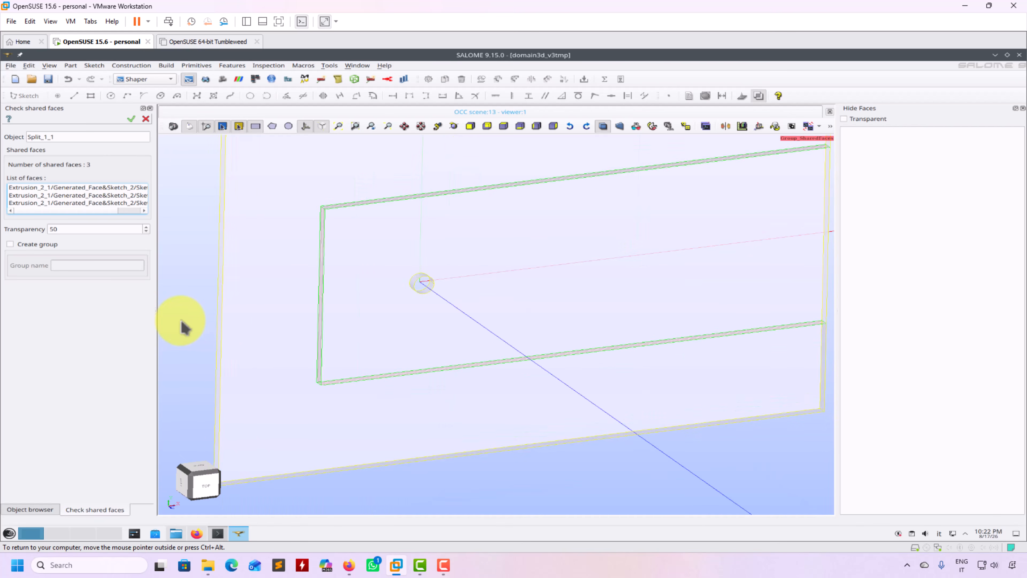
scroll(174, 324, "down", 2)
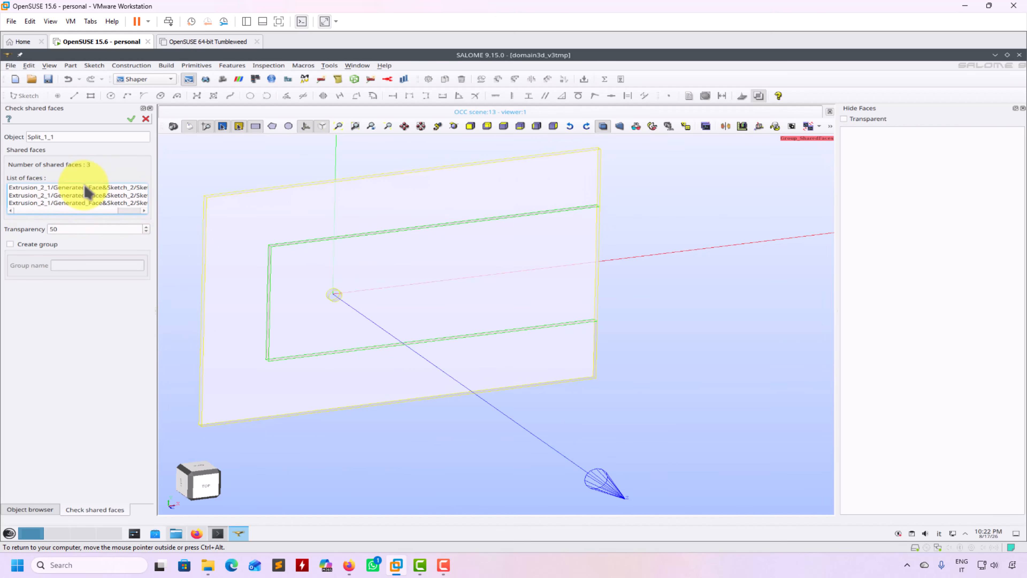
Create a group named 'shared' from the 3 shared faces.
left_click(30, 245)
left_click(93, 266)
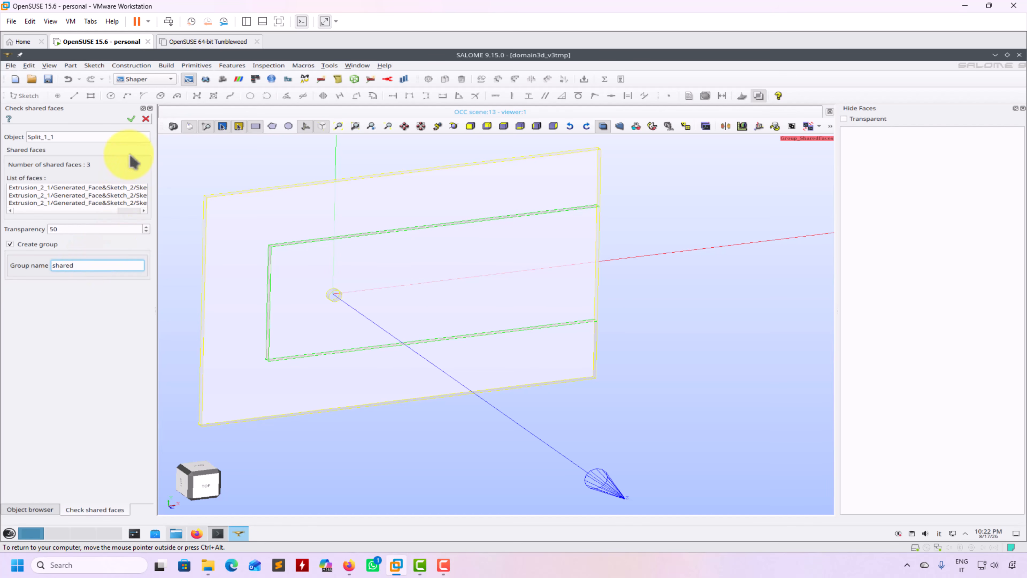
left_click(130, 118)
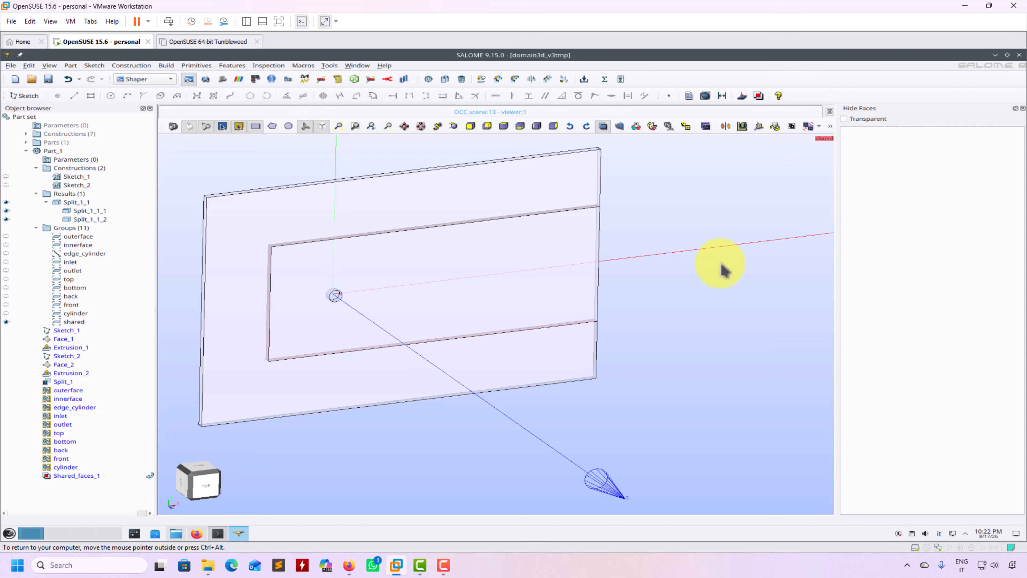
middle_click_drag(341, 425, 445, 457, "ctrl")
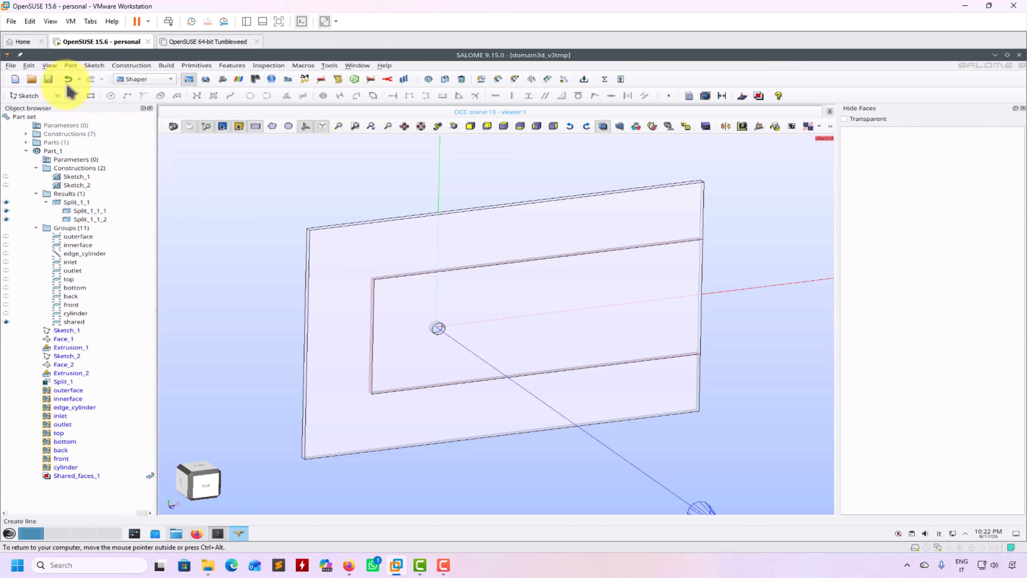
Save the study and switch to the Mesh module.
left_click(48, 79)
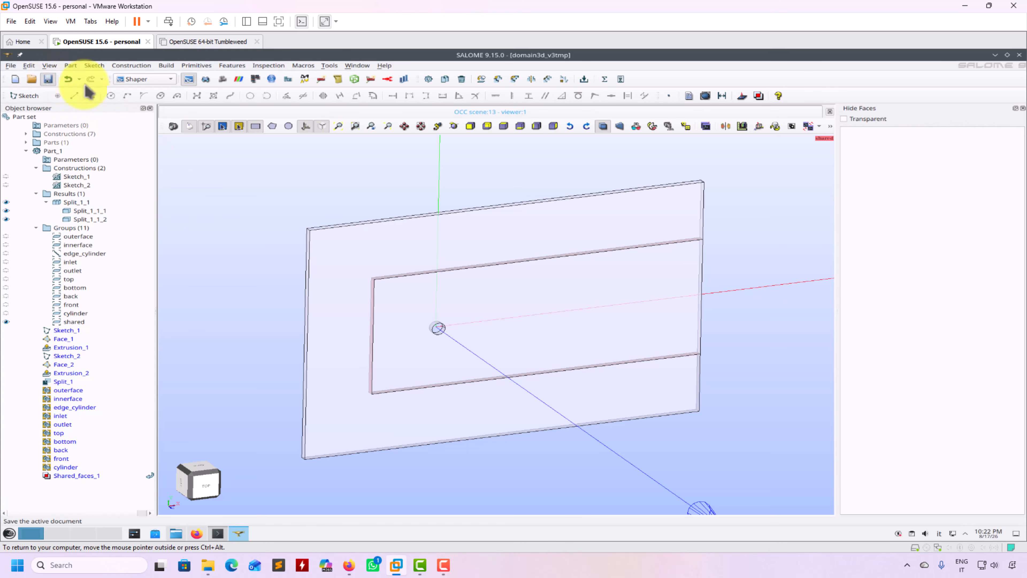
left_click(159, 80)
left_click(157, 102)
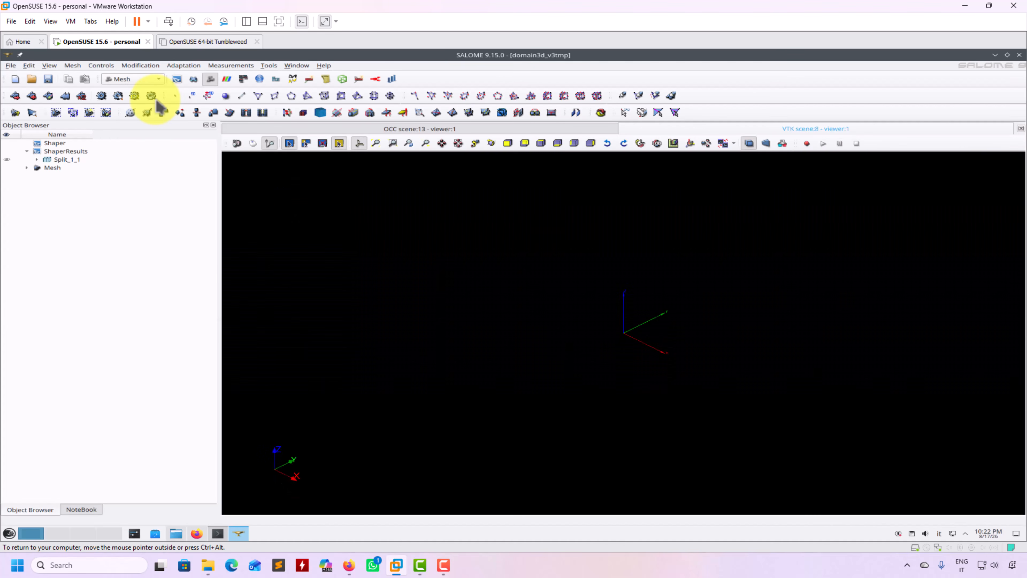
Display Mesh_1 from the top and list its face groups and the Split_1_1 geometry groups.
left_click(26, 167)
left_click(37, 192)
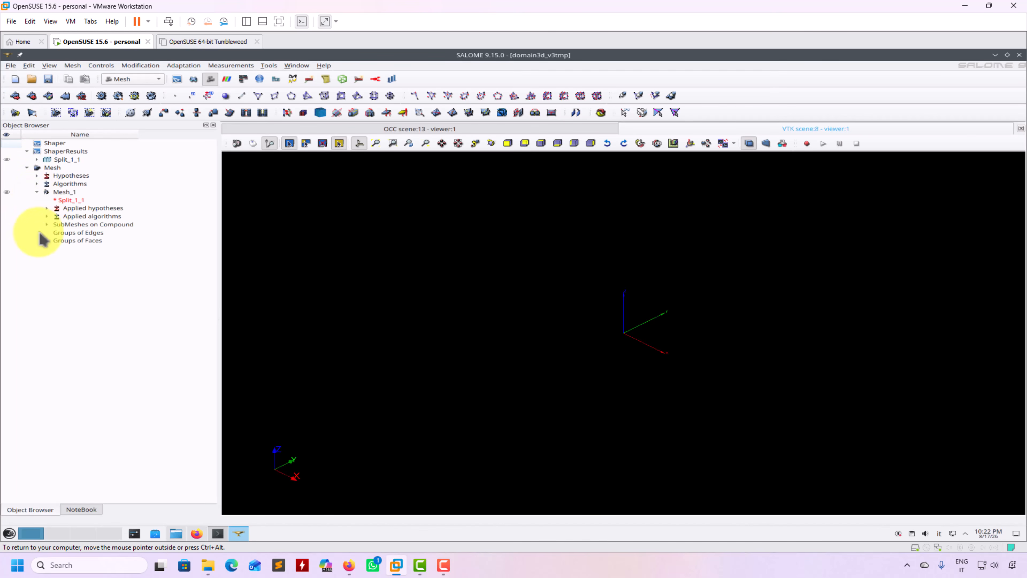
left_click(7, 192)
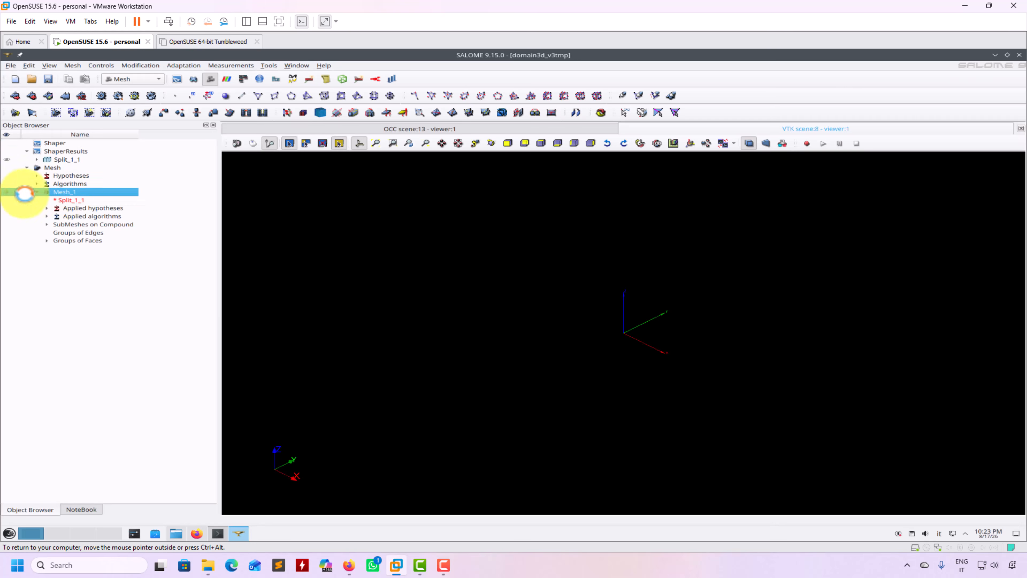
left_click(541, 143)
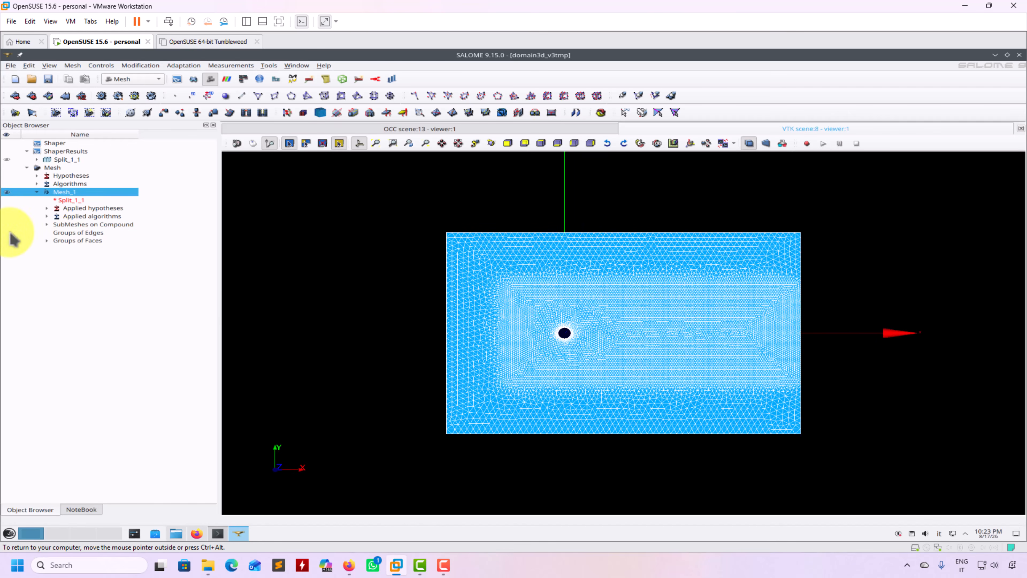
left_click(46, 241)
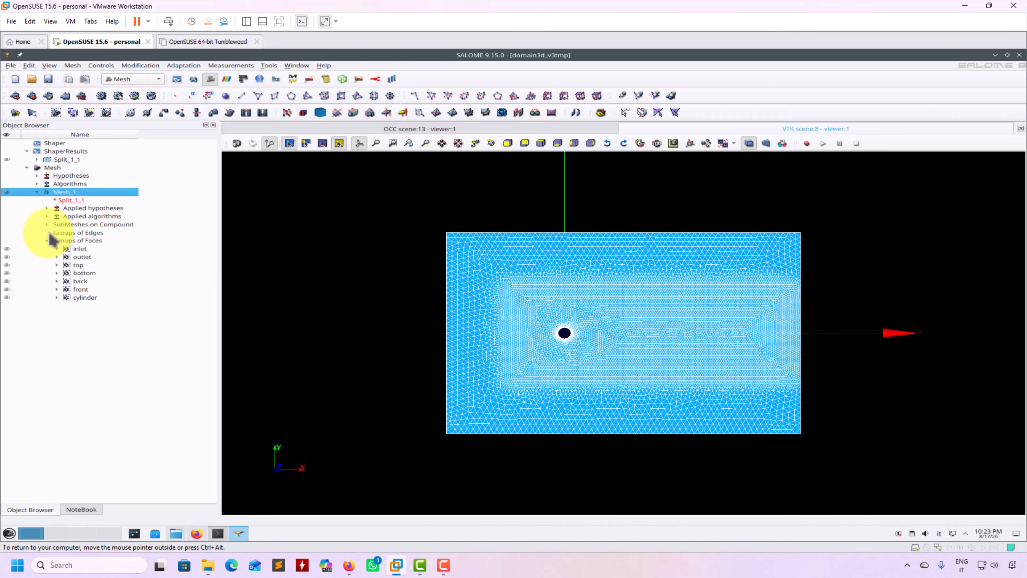
left_click(38, 160)
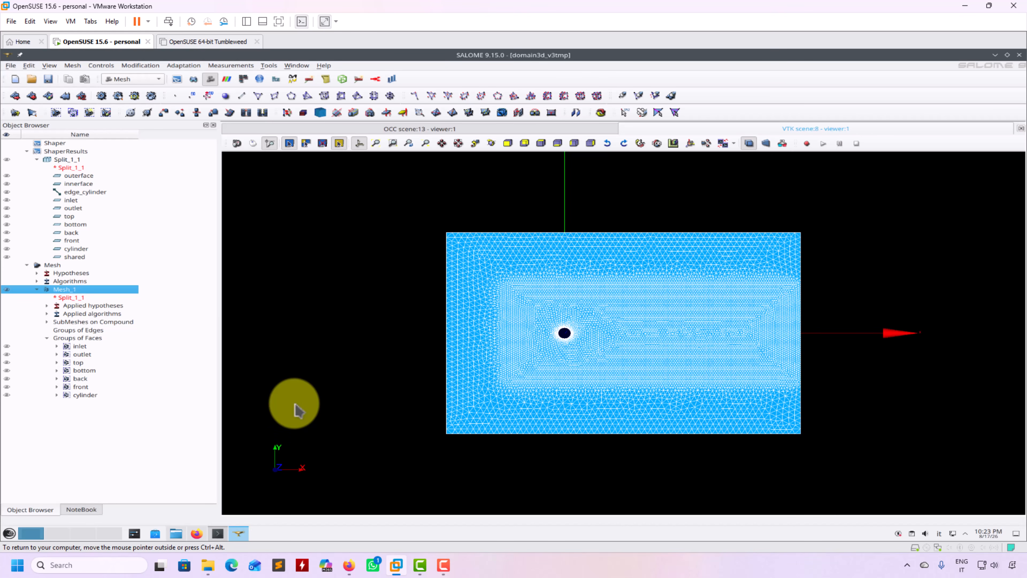
Review Mesh_1's Extrusion 3D and Wire Discretisation settings without changes, then list Sub-mesh_1 and Sub-mesh_2.
left_click(59, 266)
right_click(61, 268)
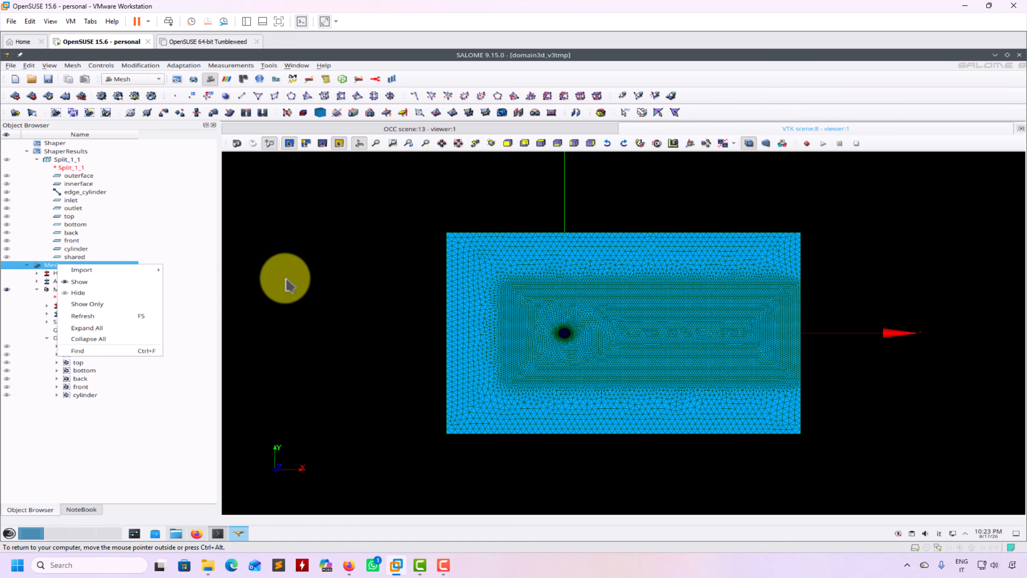
left_click(285, 284)
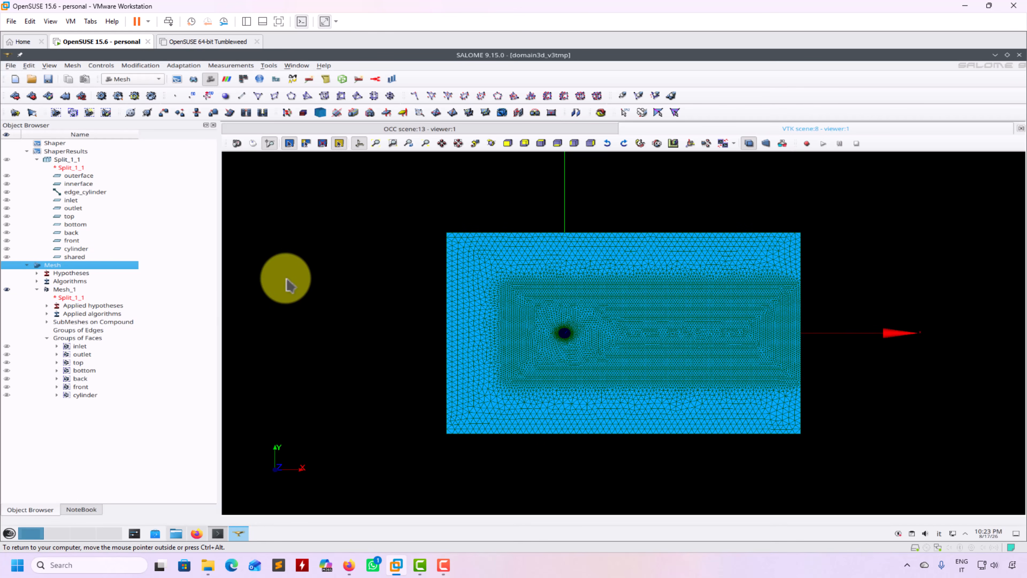
right_click(64, 290)
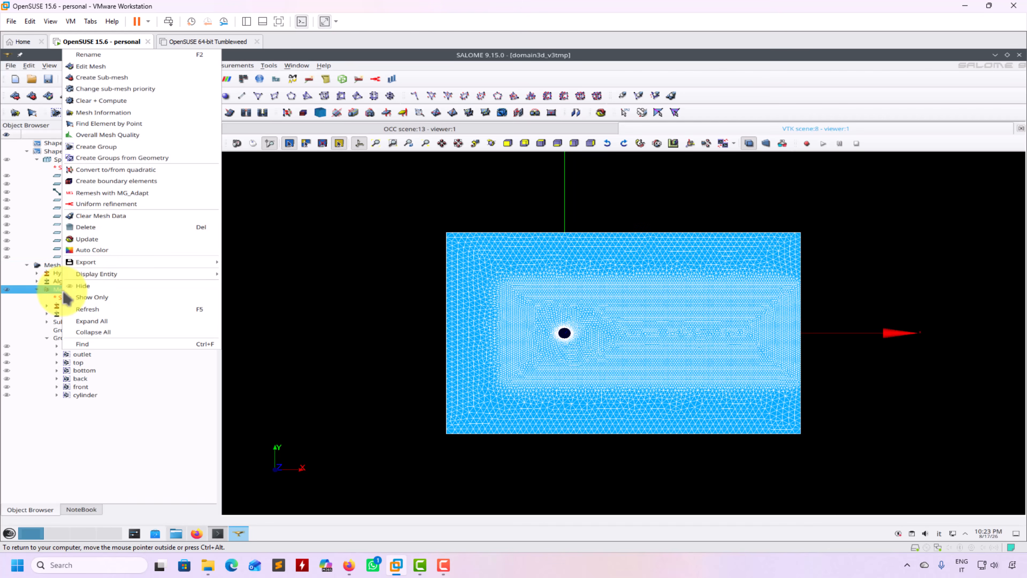
left_click(98, 67)
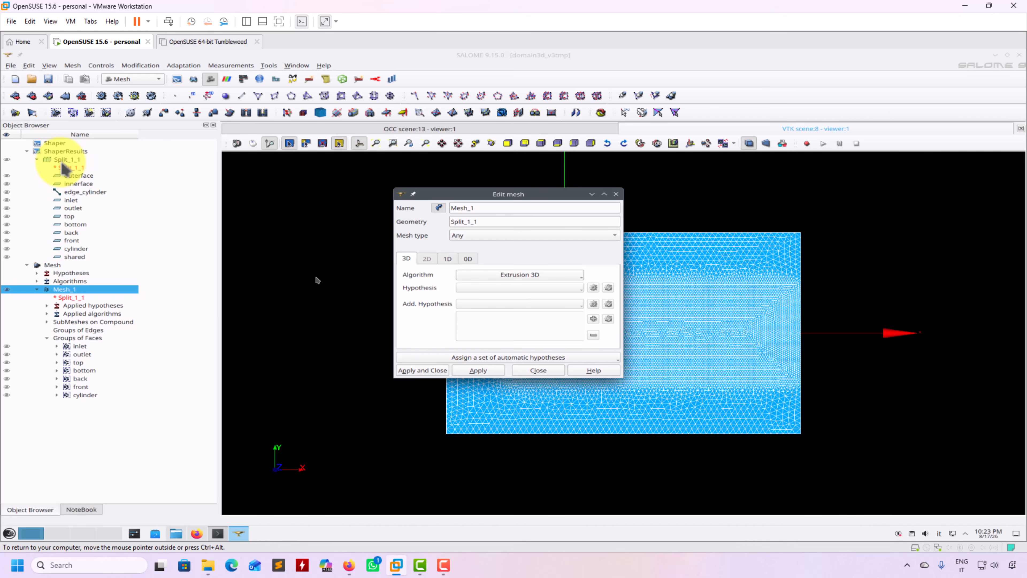
left_click(454, 260)
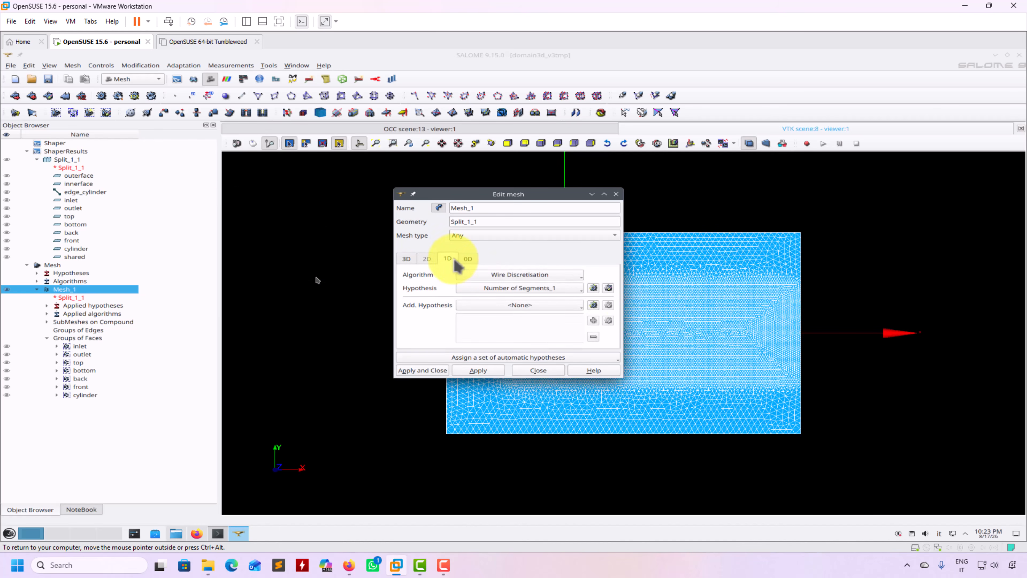
left_click(539, 372)
left_click(48, 323)
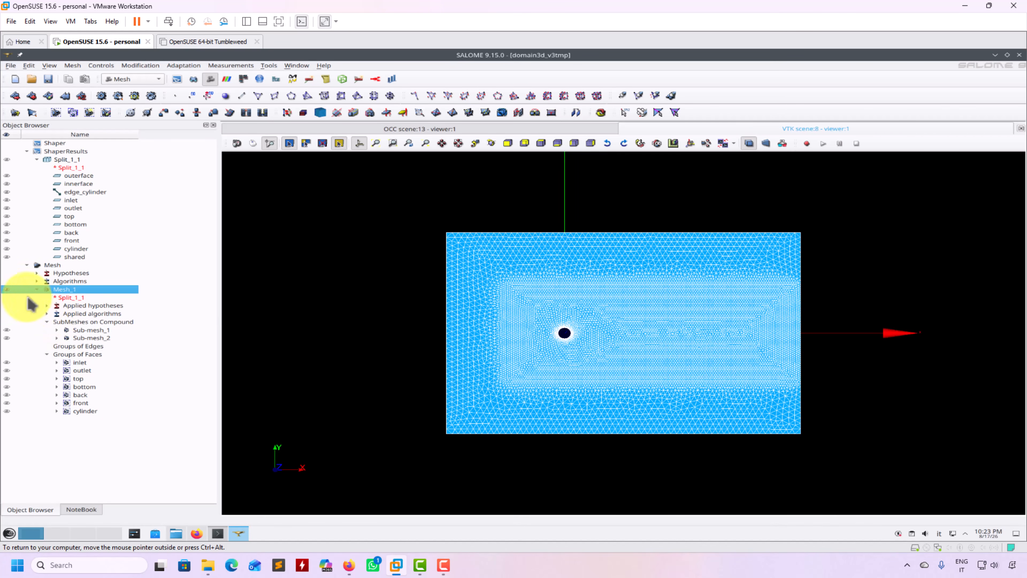
Hide Mesh_1 and show Sub-mesh_1 and Sub-mesh_2 instead.
left_click(7, 289)
left_click(7, 330)
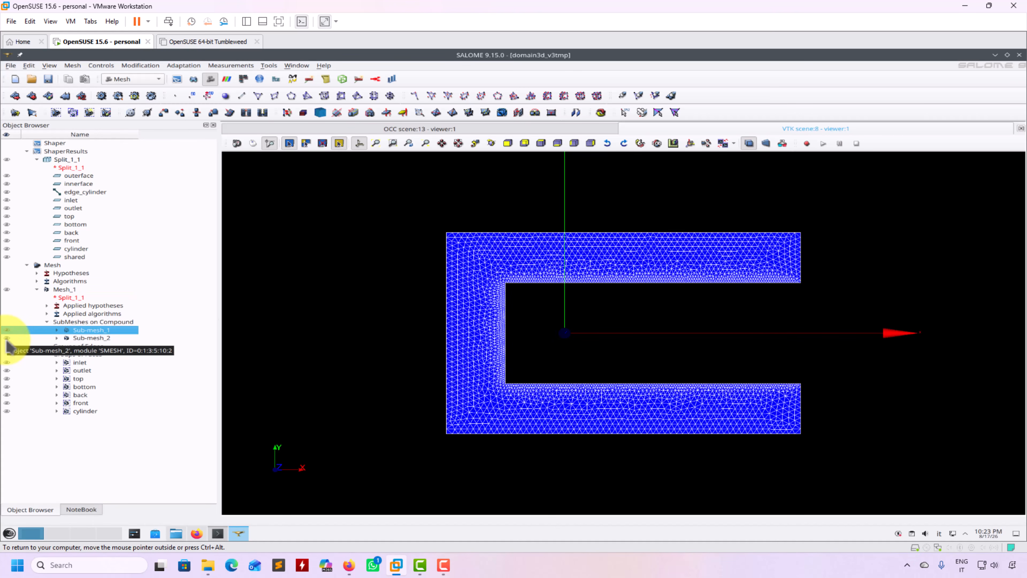
left_click(7, 339)
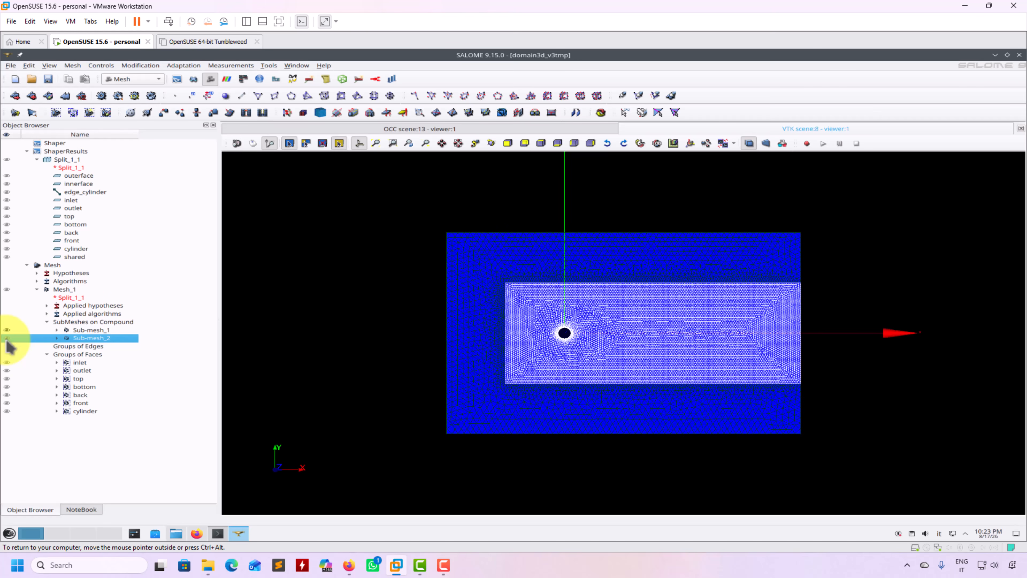
Check Mesh_1's sub-mesh priority order and close it without changes.
left_click(70, 288)
right_click(70, 289)
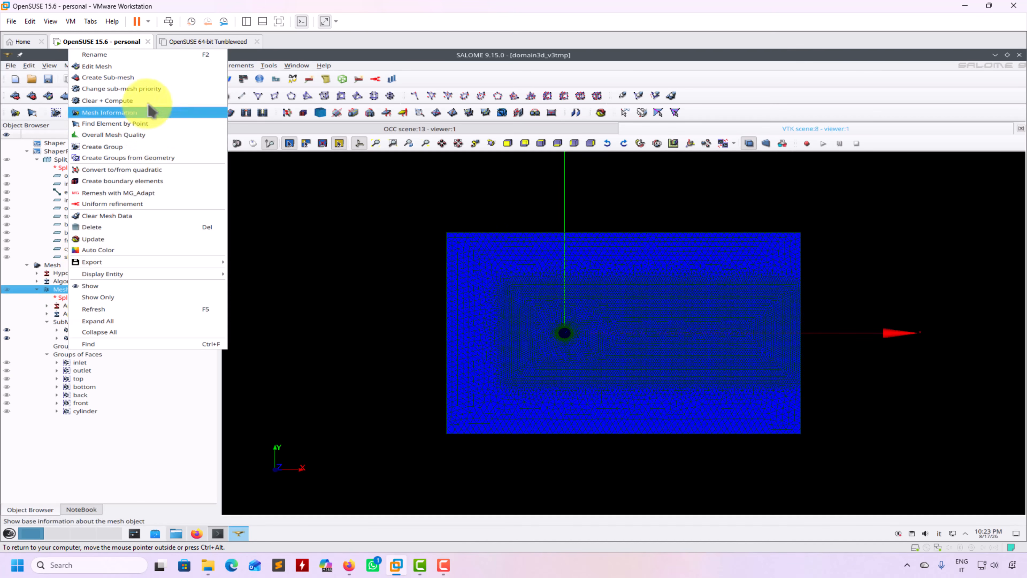
left_click(142, 88)
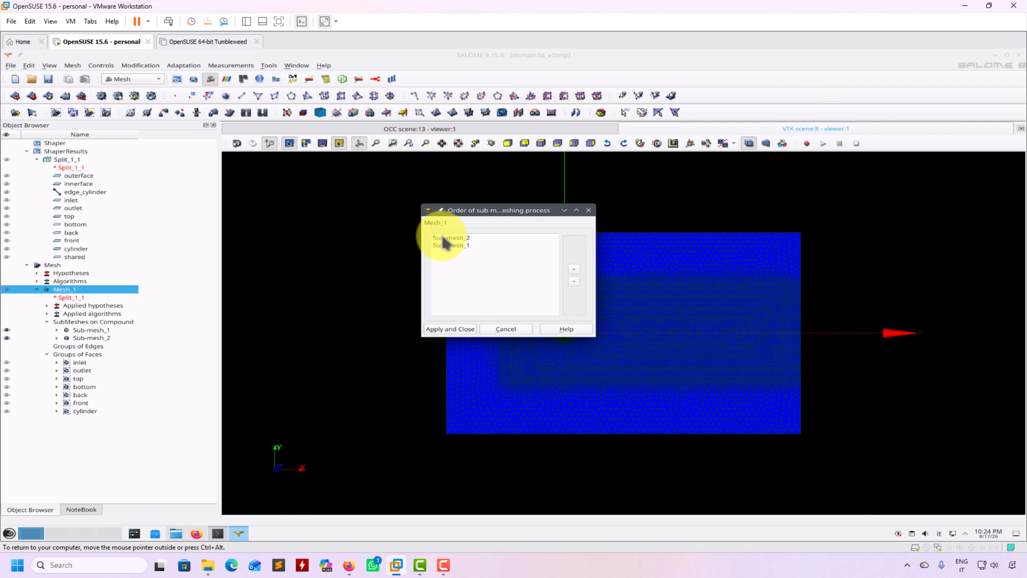
left_click(511, 330)
Zoom in and view Sub-mesh_1 alone with Sub-mesh_2 hidden.
left_click(7, 330)
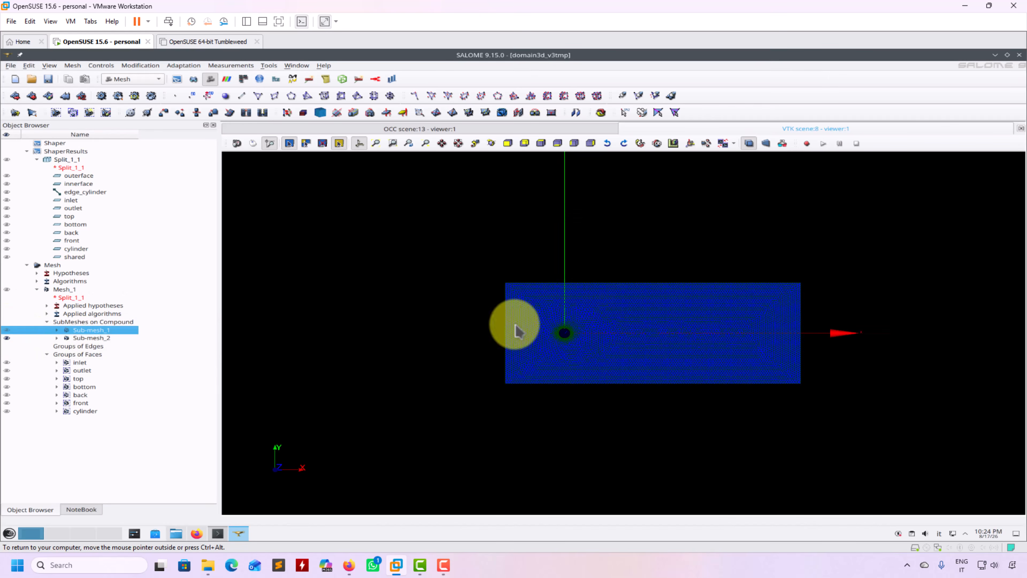
scroll(562, 302, "up", 5)
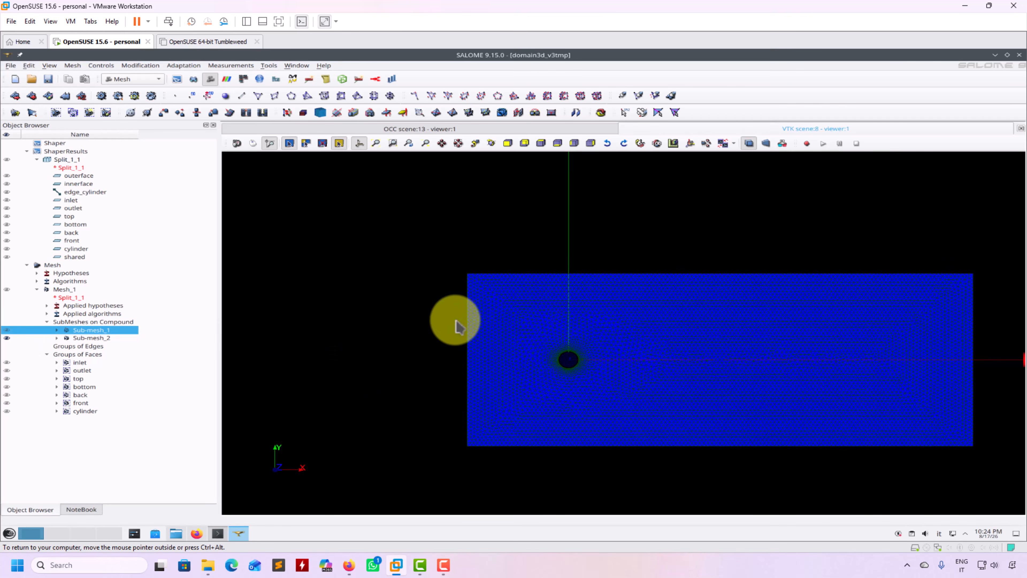
scroll(498, 291, "up", 1)
scroll(501, 289, "up", 3)
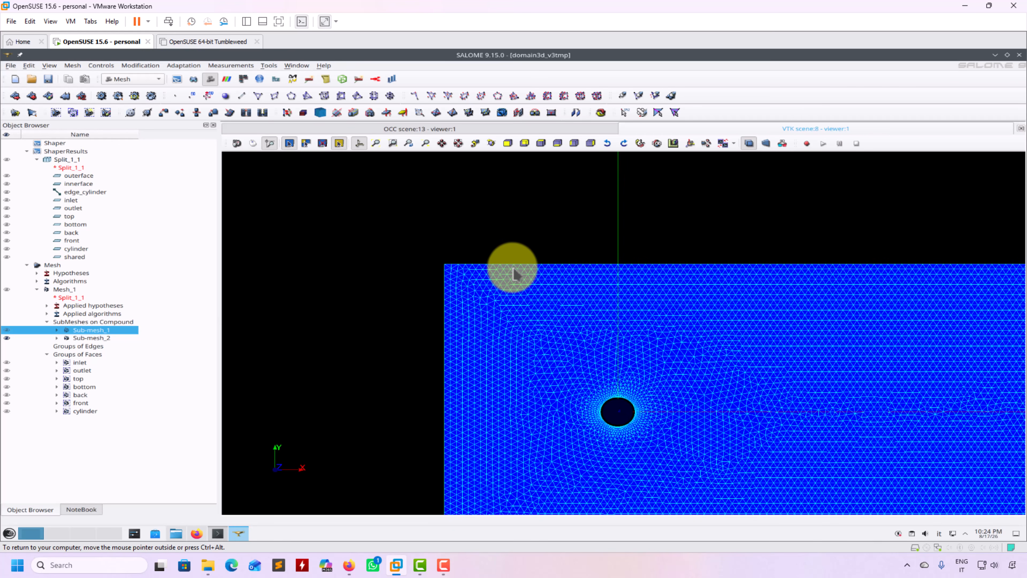
left_click(7, 338)
left_click(7, 330)
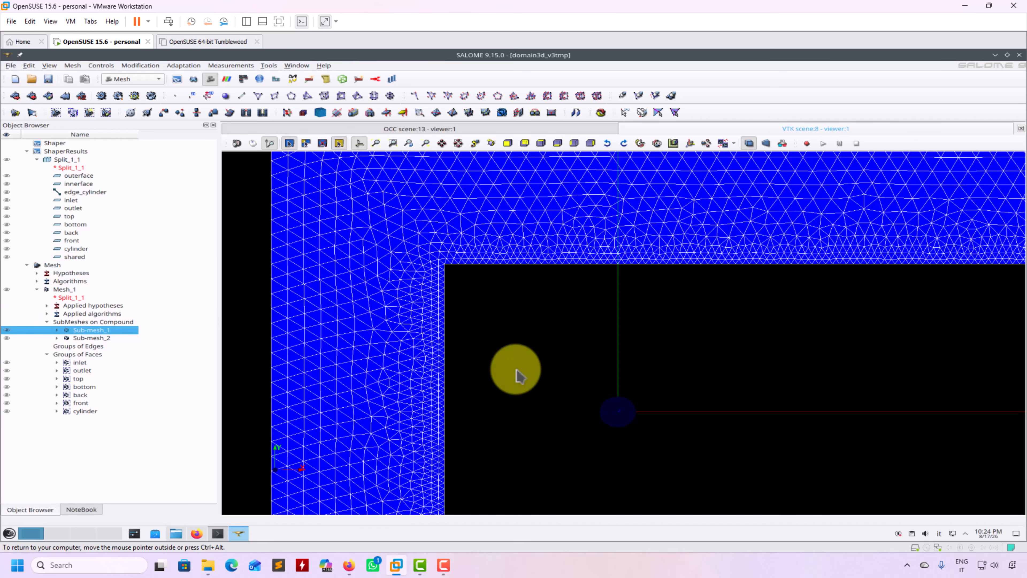
Zoom out, pan the mesh up, and show Sub-mesh_2 alongside Sub-mesh_1.
scroll(516, 375, "down", 3)
scroll(519, 376, "down", 4)
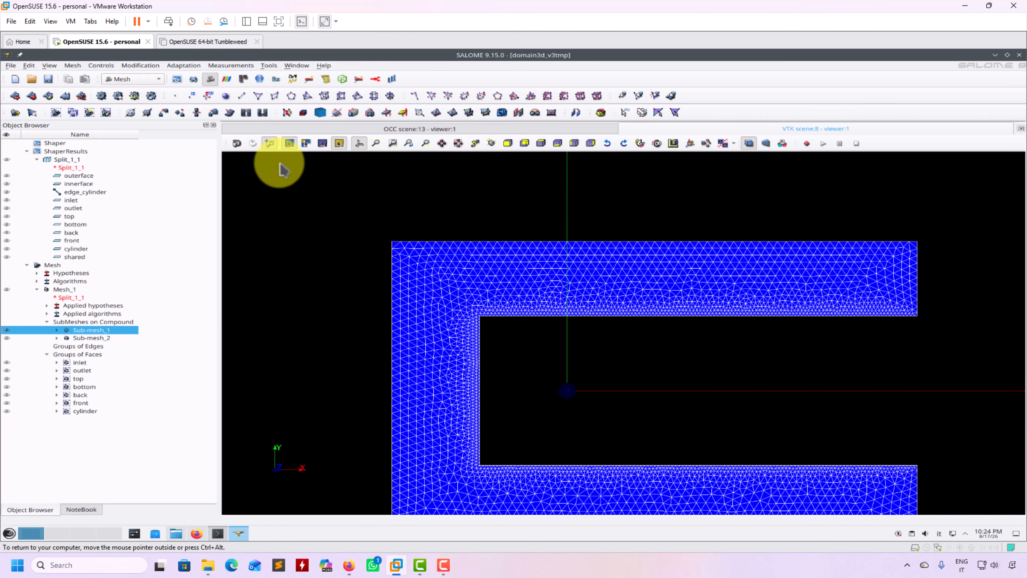
middle_click_drag(638, 411, 635, 350)
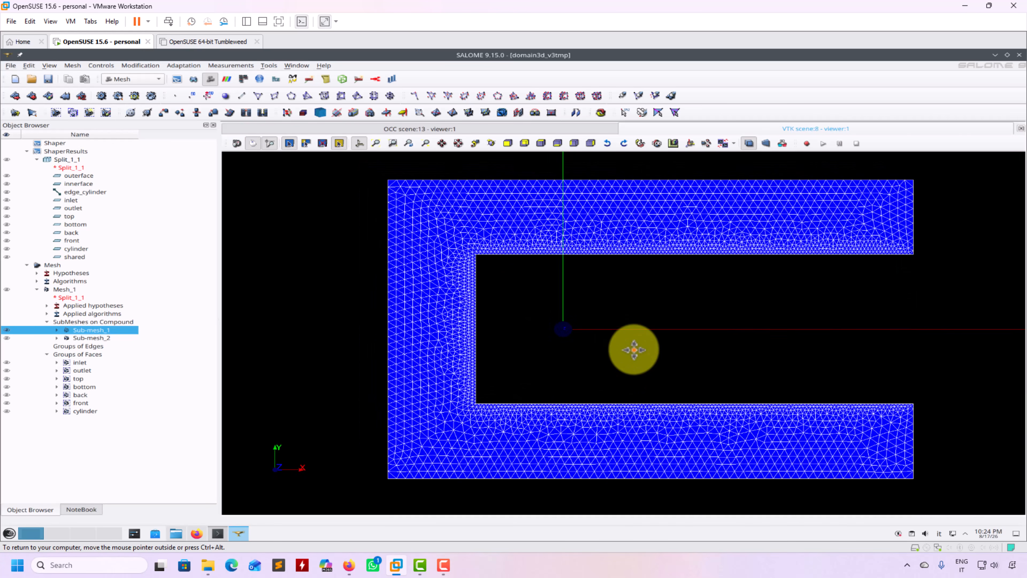
left_click(7, 338)
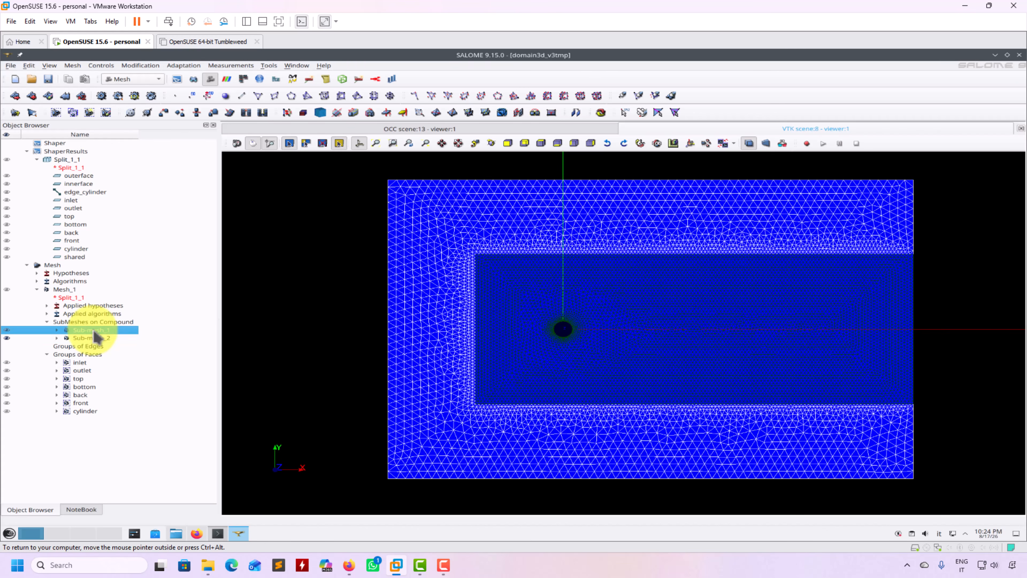
right_click(94, 330)
left_click(134, 348)
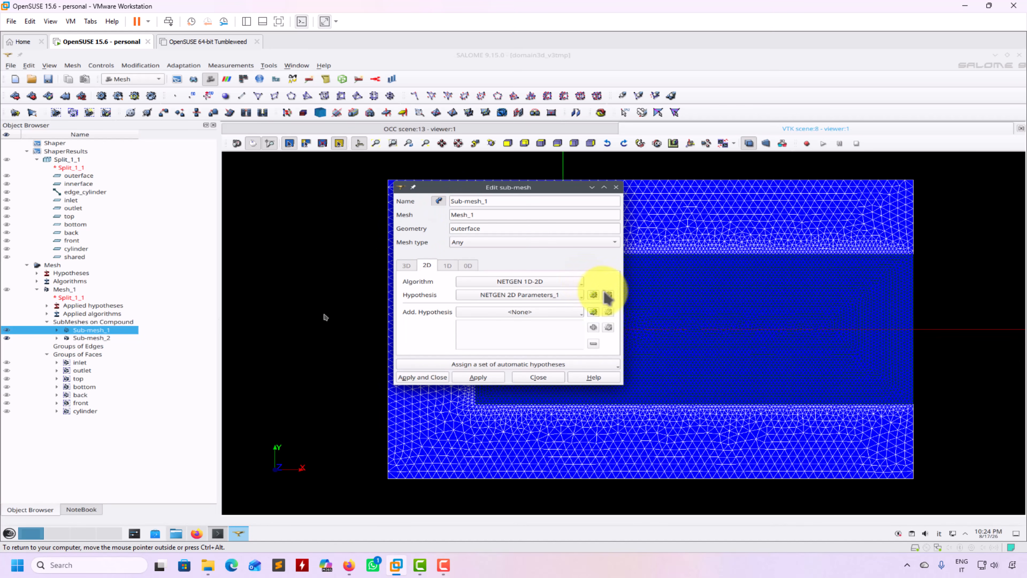
left_click(608, 295)
left_click(481, 181)
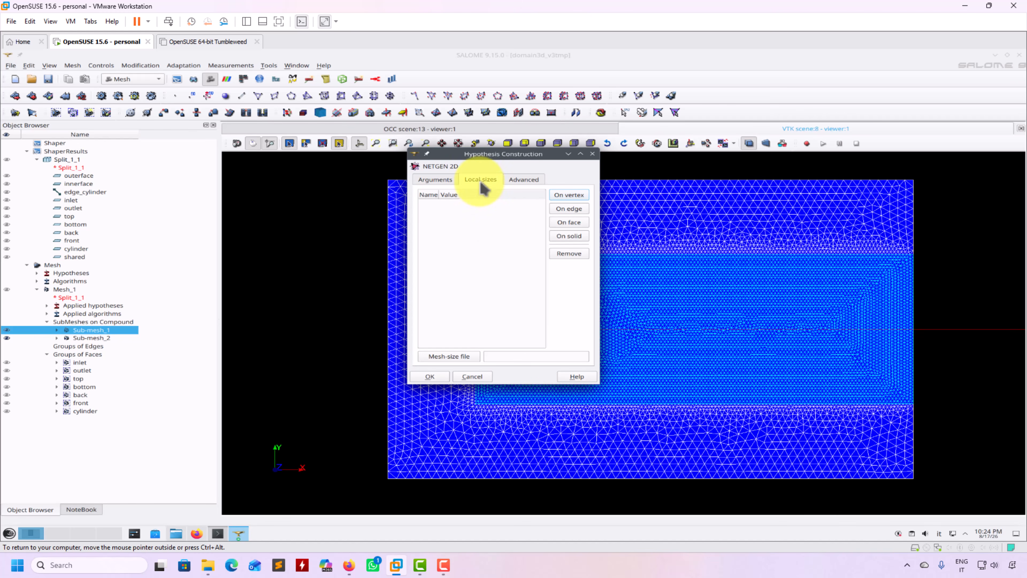
left_click(474, 377)
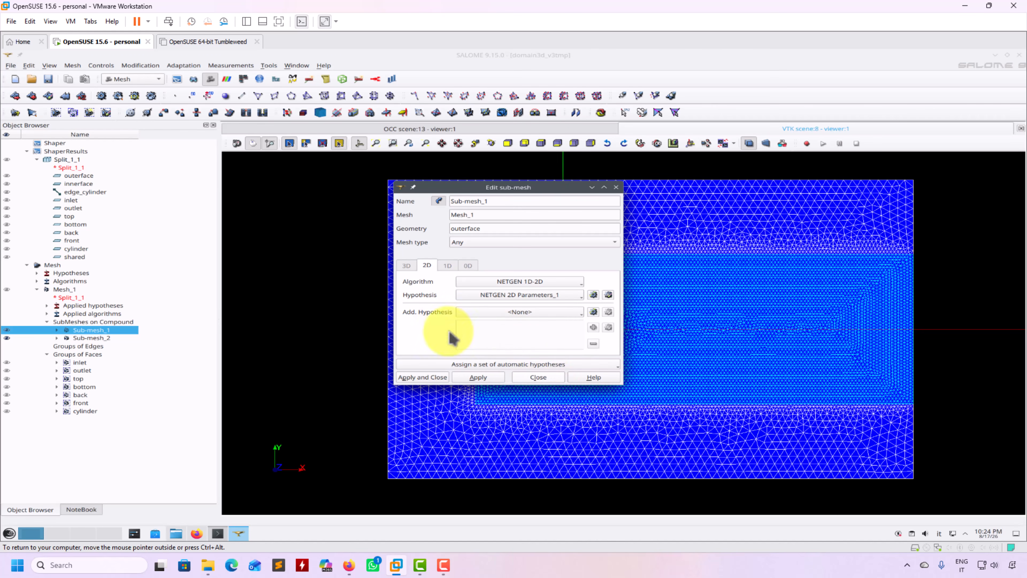
left_click(551, 377)
left_click(103, 338)
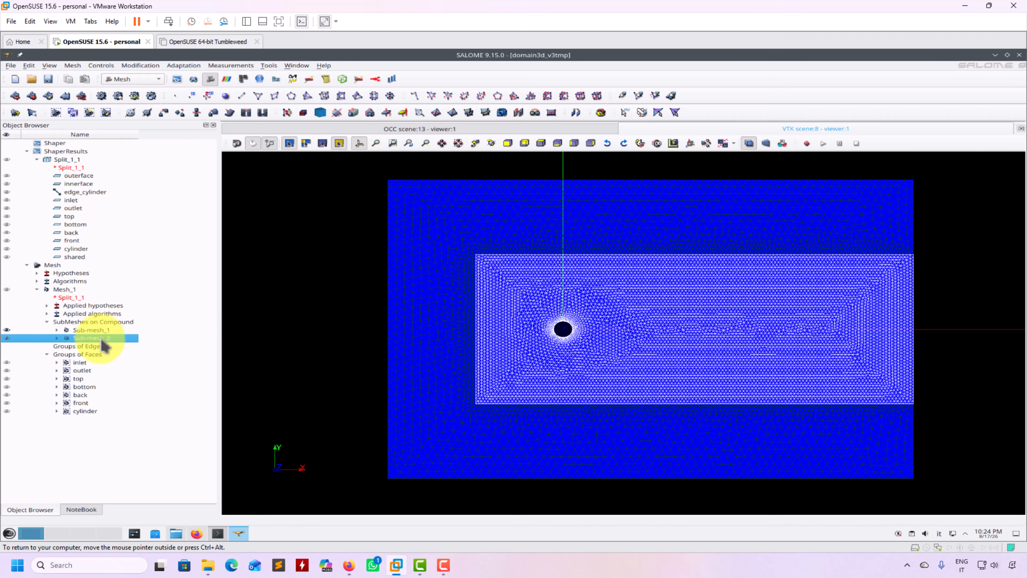
right_click(104, 340)
left_click(149, 356)
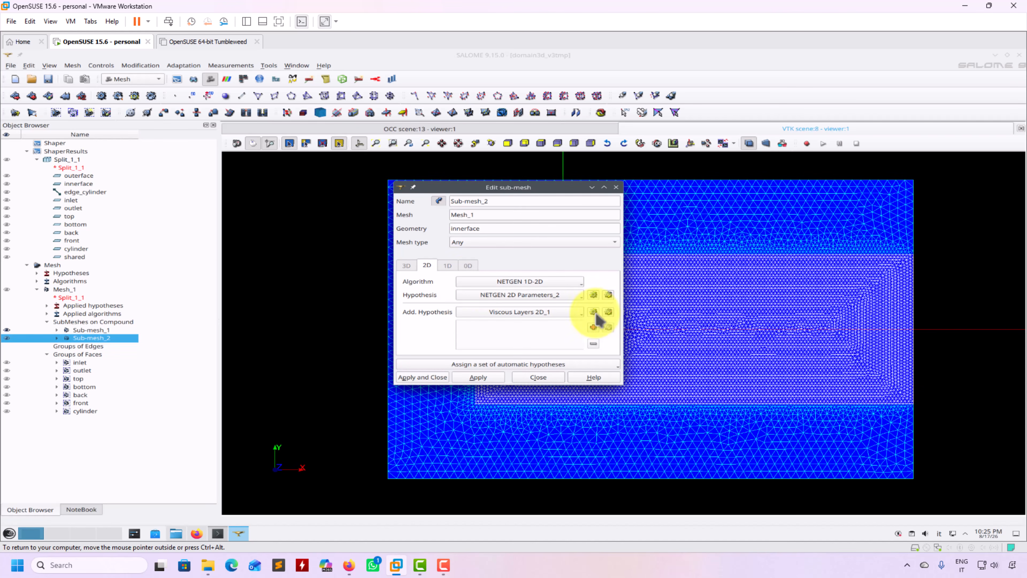
left_click(536, 377)
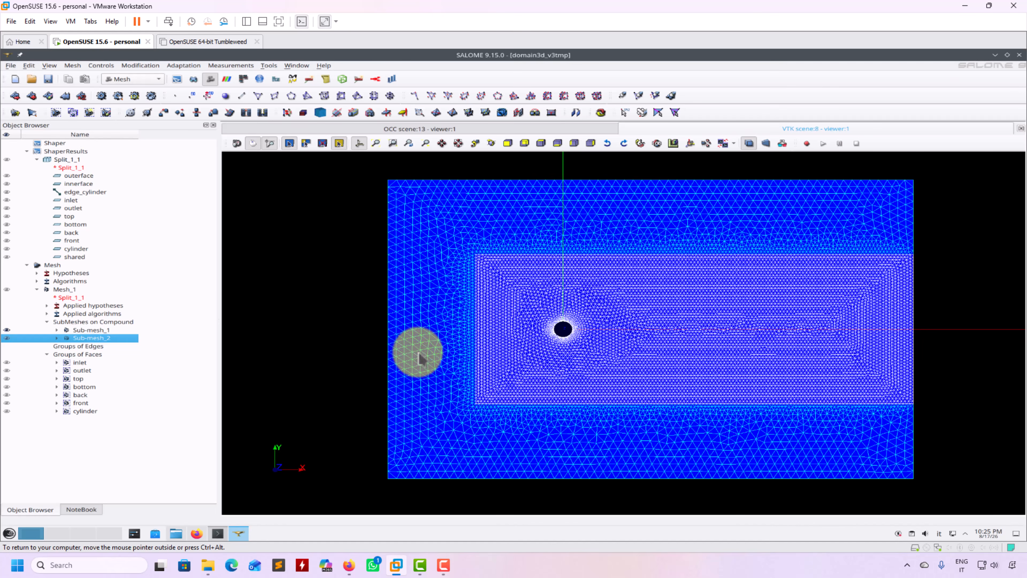
Hide Mesh_1 and move Sub-mesh_1 above Sub-mesh_2 in the meshing order.
right_click(60, 289)
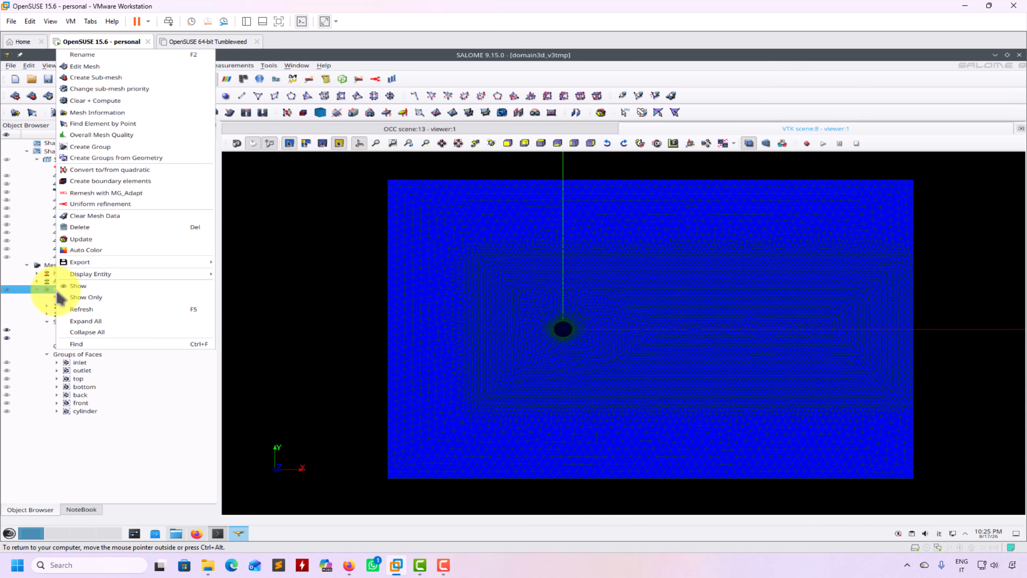
left_click(102, 221)
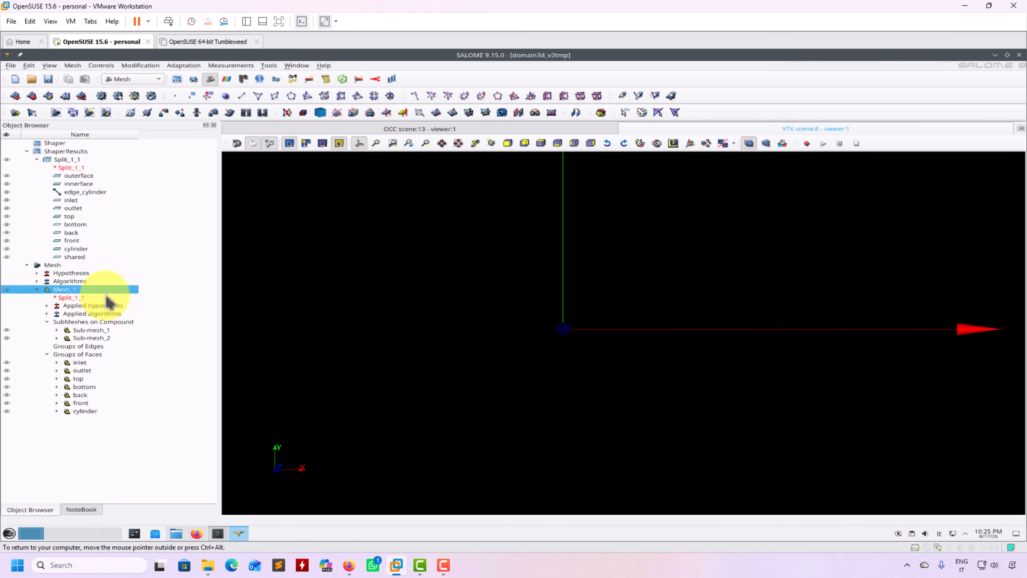
right_click(72, 289)
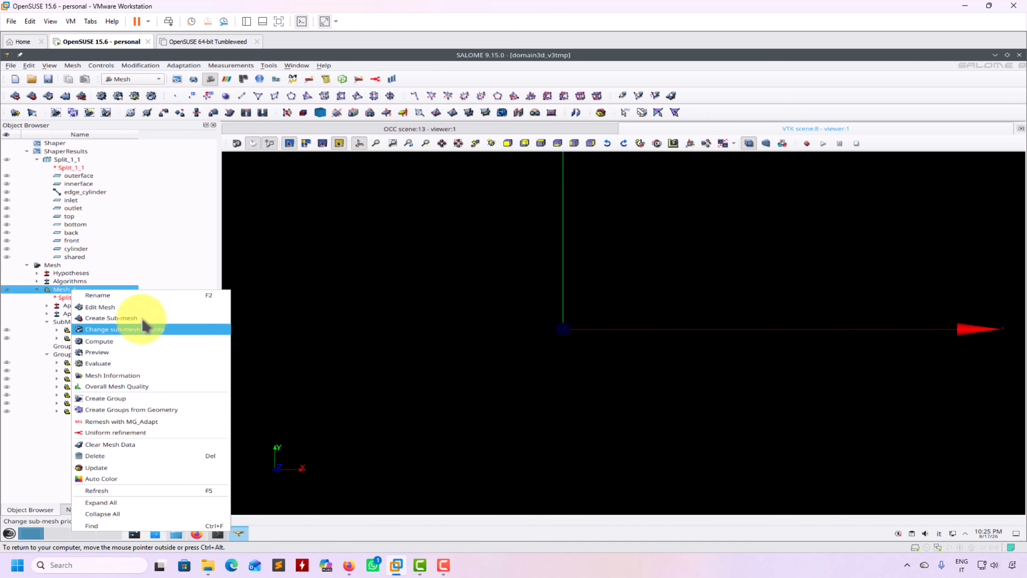
left_click(140, 329)
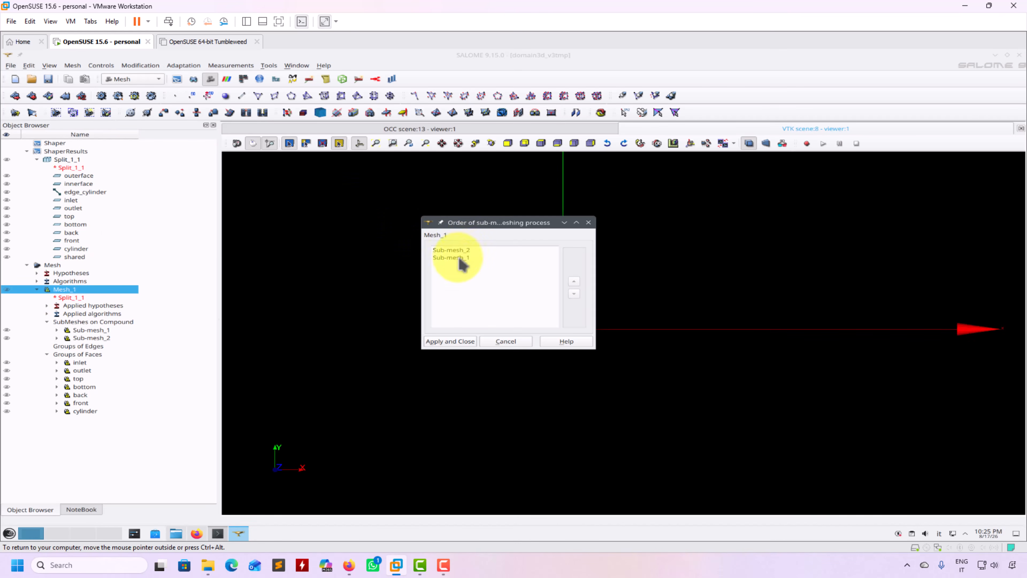
left_click(574, 281)
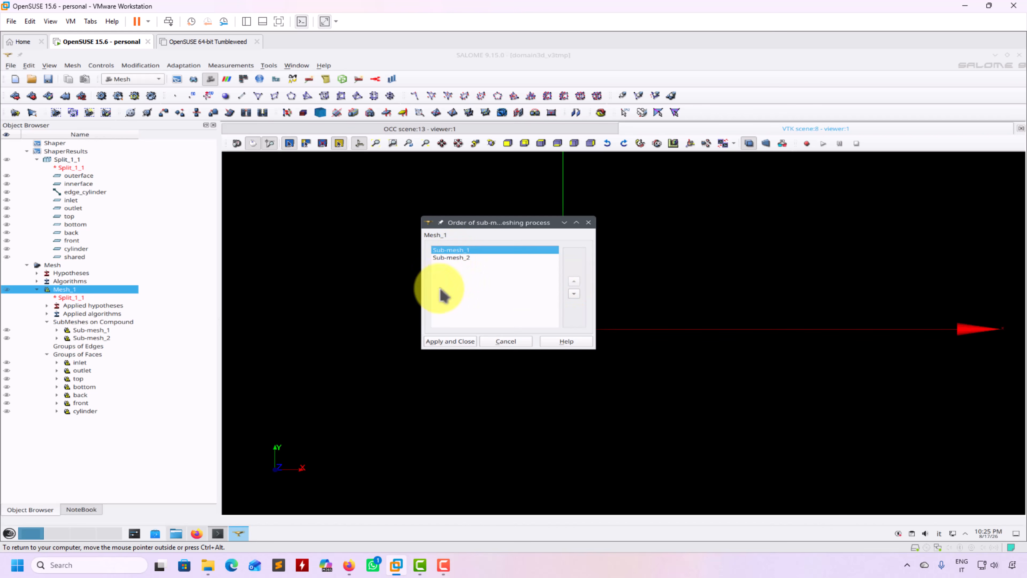
left_click(464, 341)
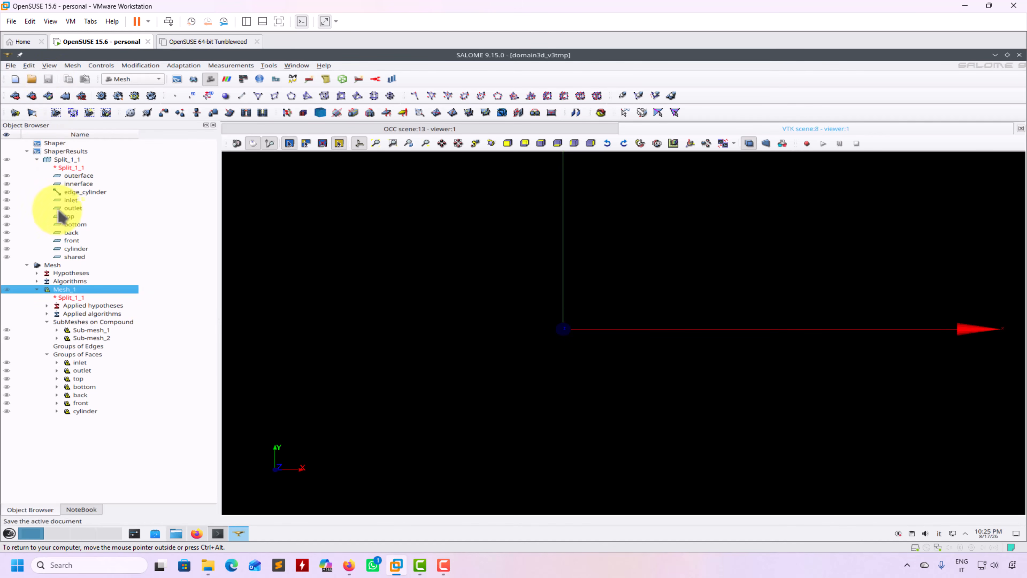
Compute Mesh_1 (15376 nodes, 14774 volumes) and zoom in on the refinement around the cylinder.
right_click(67, 288)
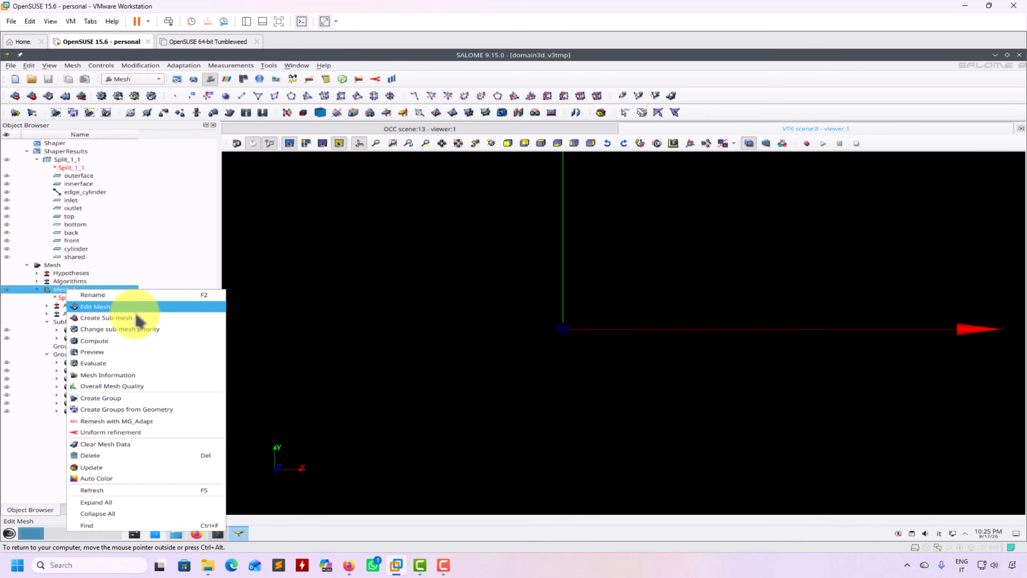
left_click(134, 341)
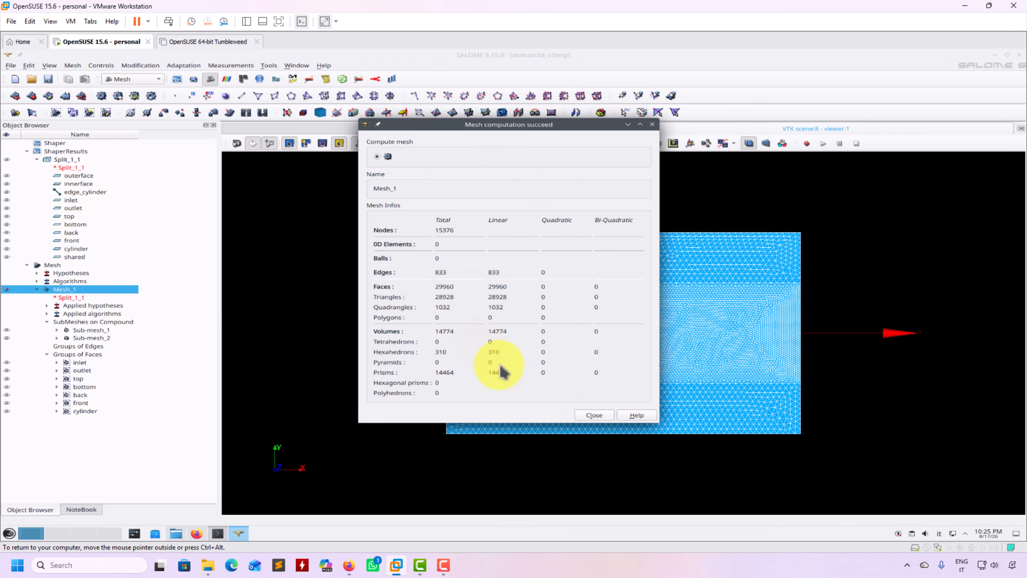
left_click(594, 415)
scroll(623, 276, "up", 5)
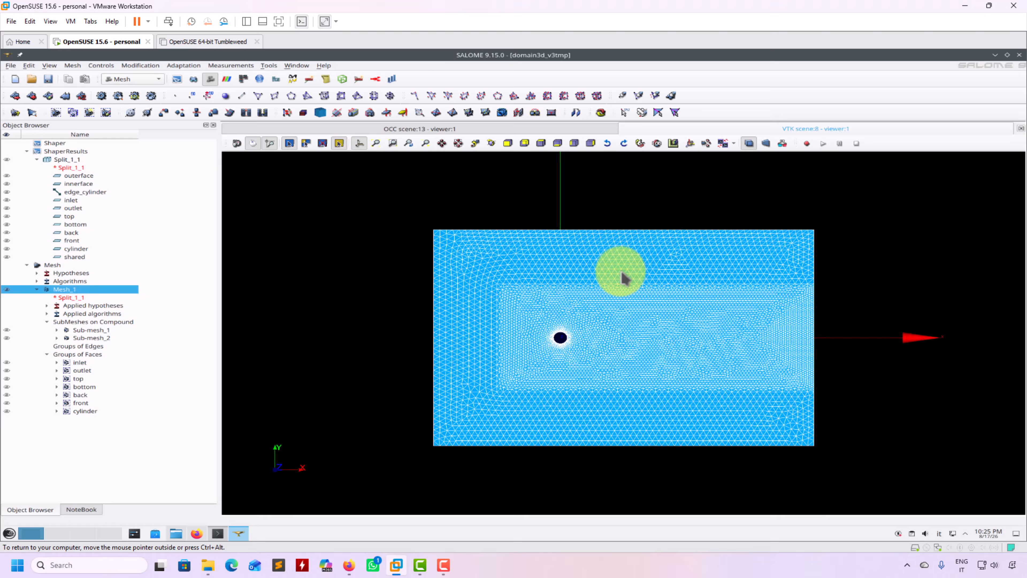
scroll(622, 275, "up", 4)
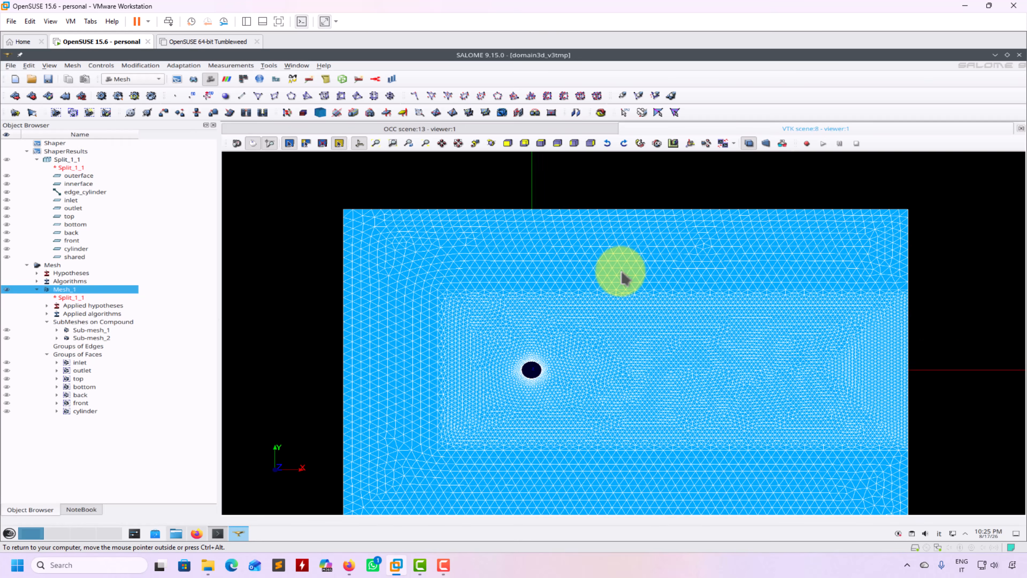
scroll(550, 247, "up", 2)
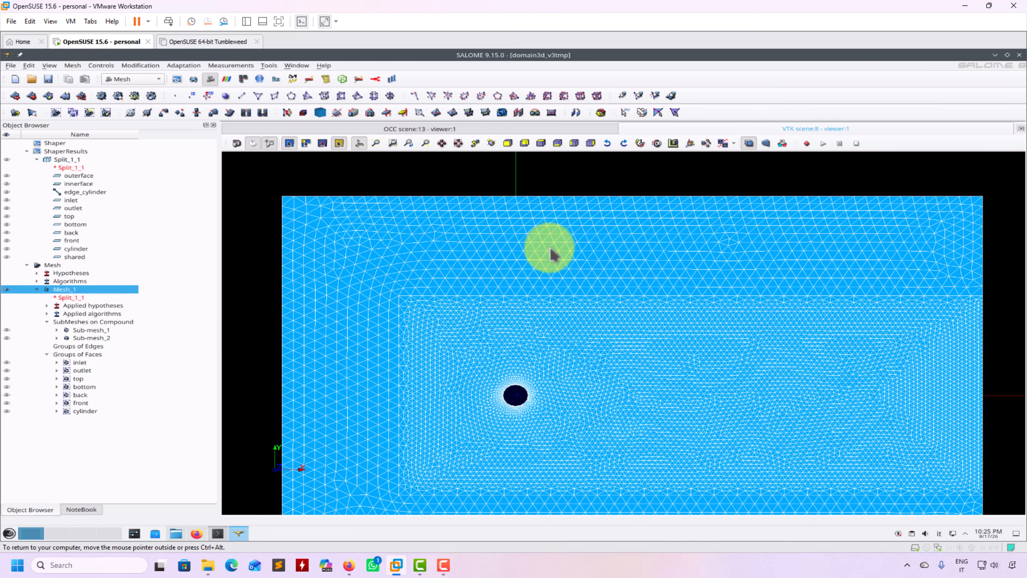
scroll(500, 294, "up", 2)
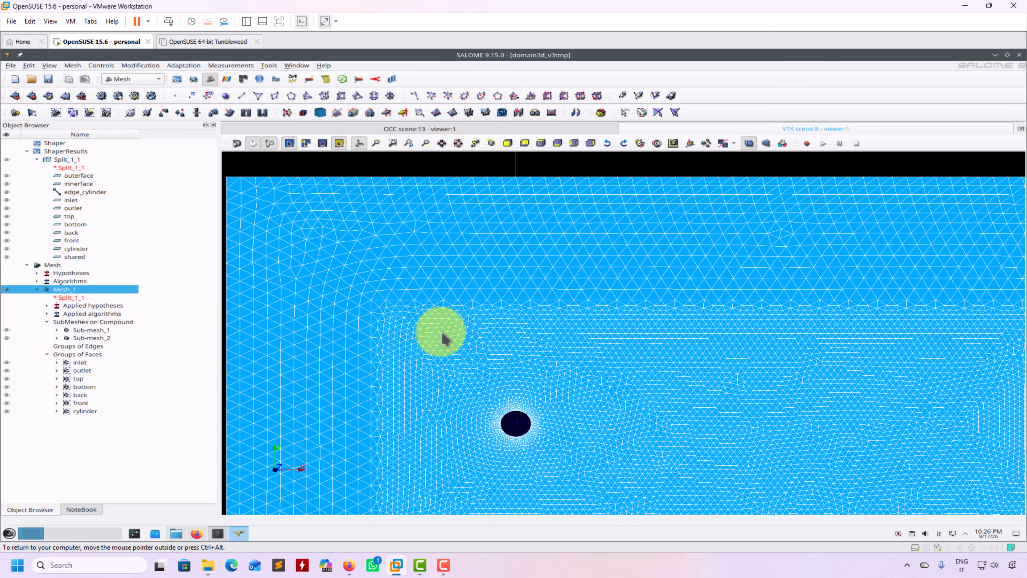
Move Sub-mesh_2 to the top of the meshing order, then clear and recompute Mesh_1.
right_click(75, 295)
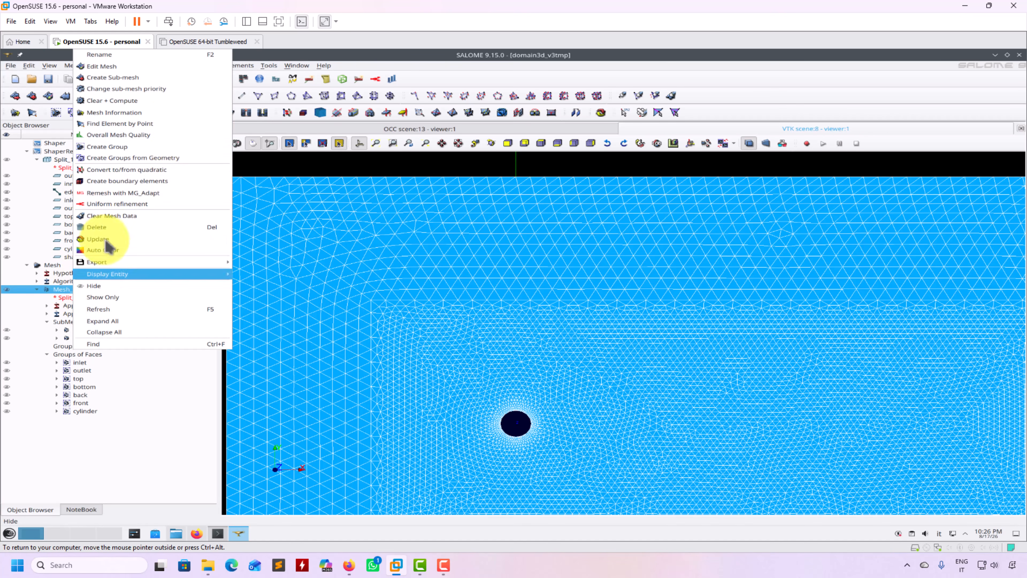
left_click(162, 89)
left_click(462, 258)
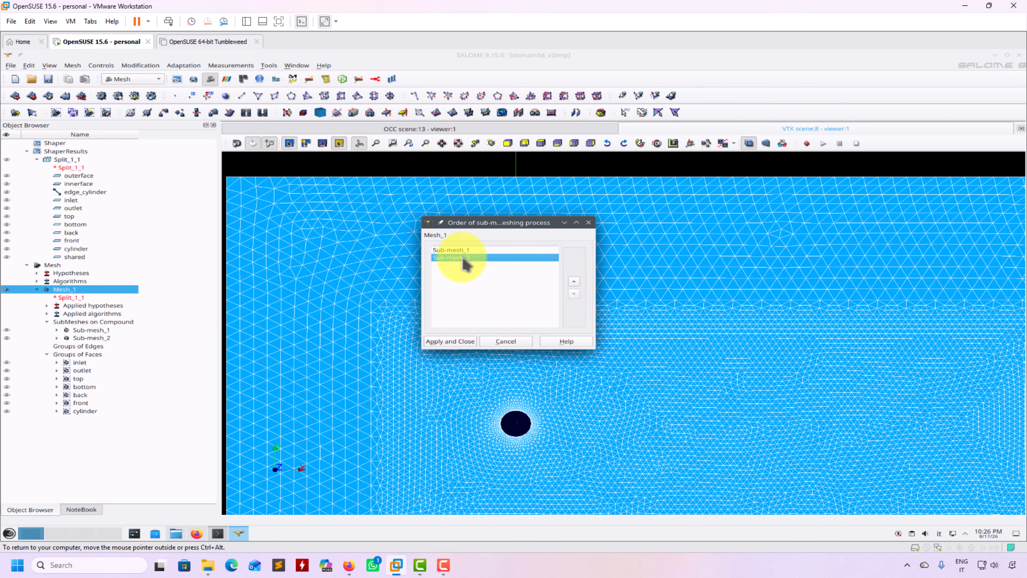
left_click(575, 281)
left_click(455, 342)
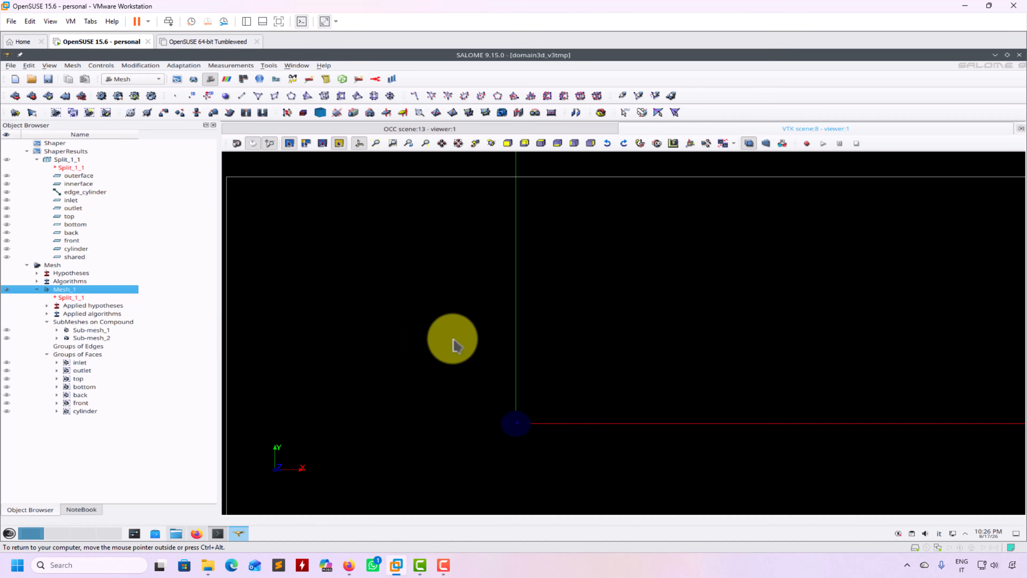
right_click(68, 289)
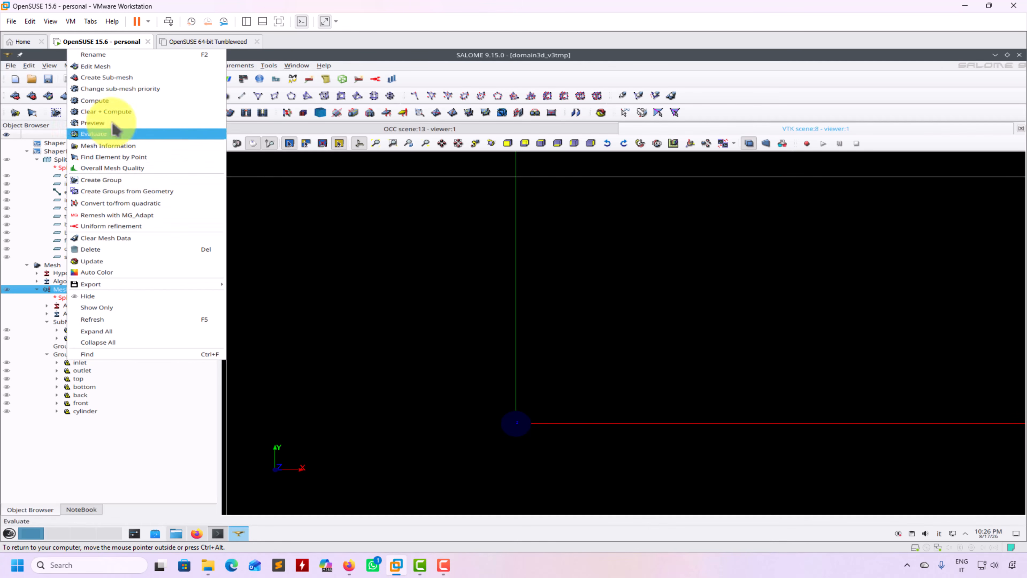
left_click(106, 111)
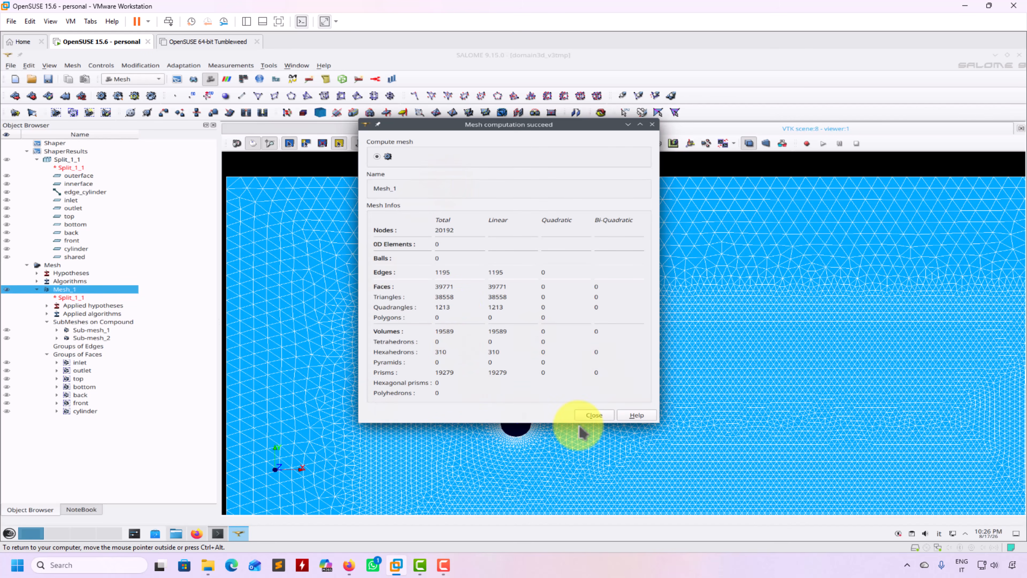
Close the mesh computation summary and pan the view to centre the cylinder hole.
left_click(594, 416)
middle_click_drag(519, 388, 566, 262, "ctrl")
scroll(535, 308, "up", 2)
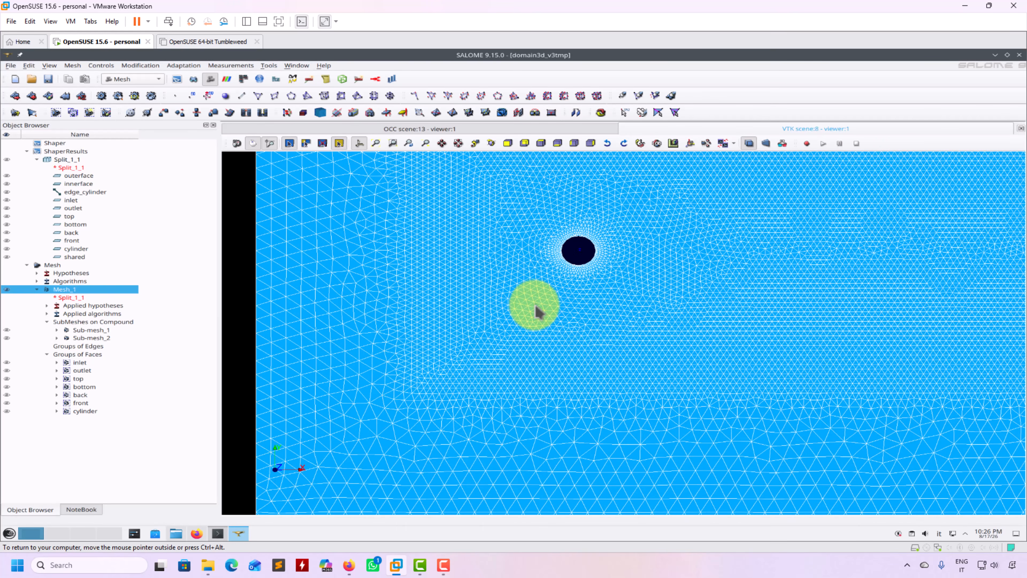
scroll(605, 342, "up", 1)
scroll(612, 344, "down", 3)
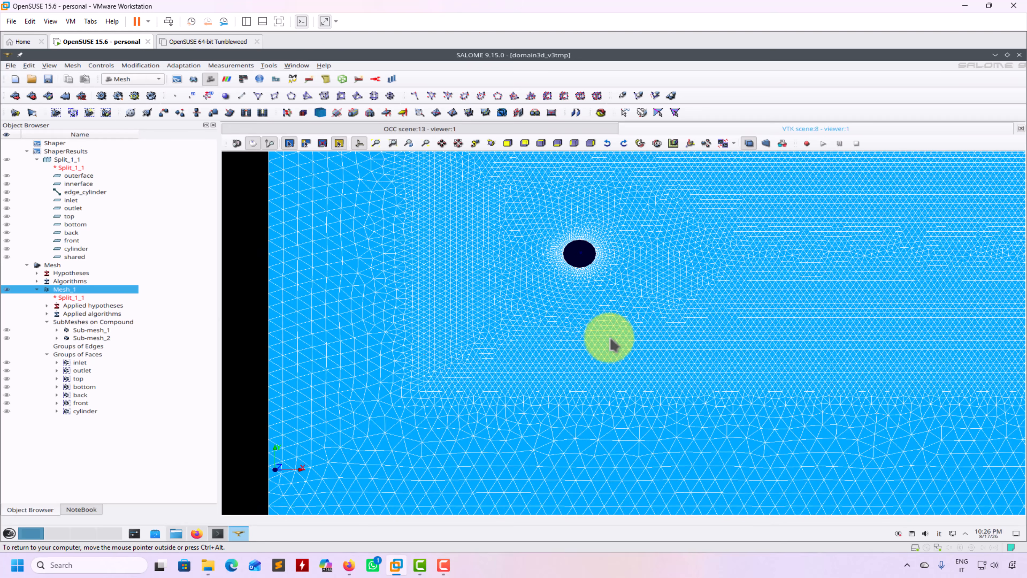
middle_click_drag(586, 308, 460, 448)
middle_click_drag(505, 403, 534, 380)
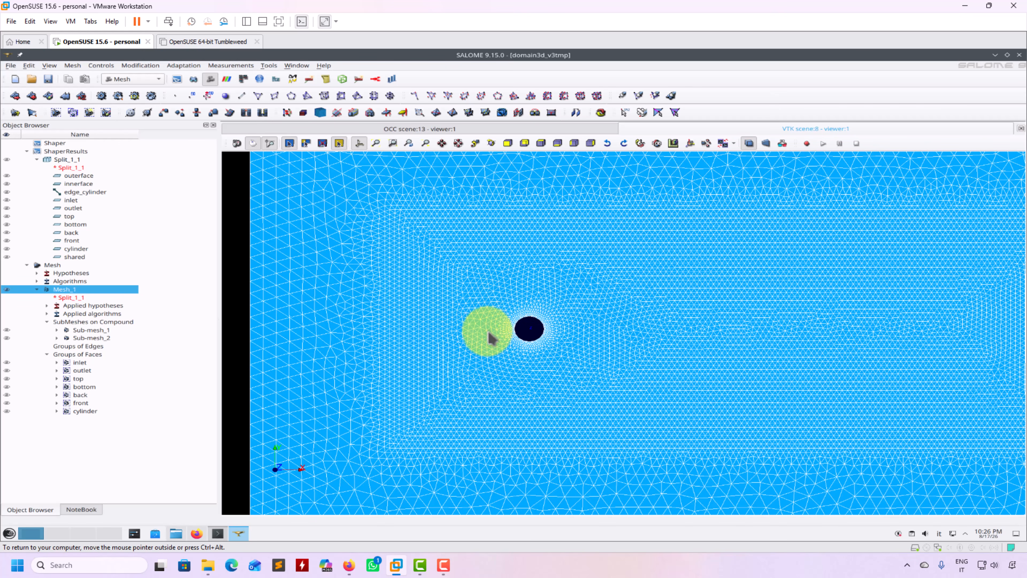
Zoom out to show the dense triangles around the hole and the channel's left end.
scroll(521, 410, "up", 1)
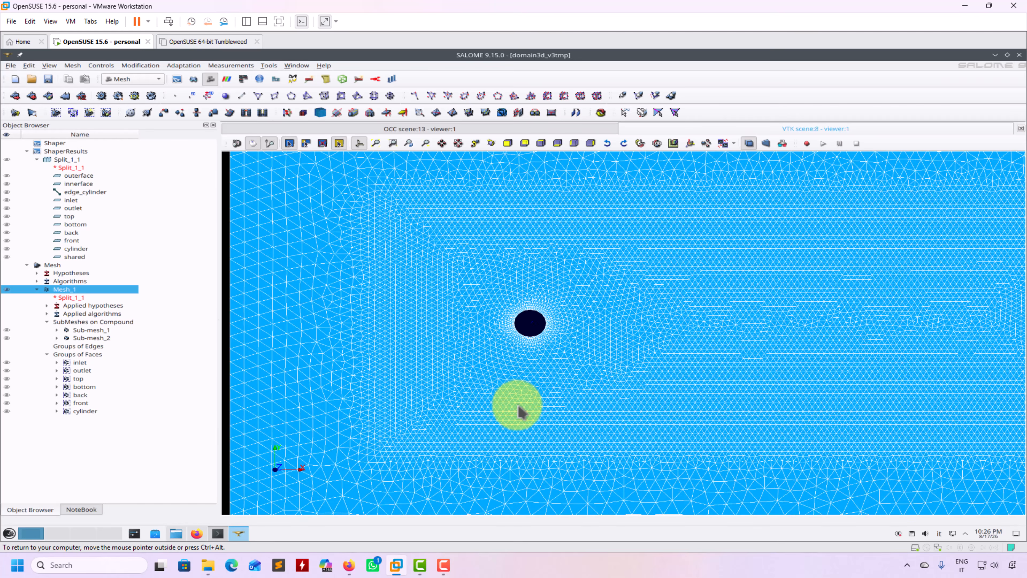
scroll(522, 411, "up", 3)
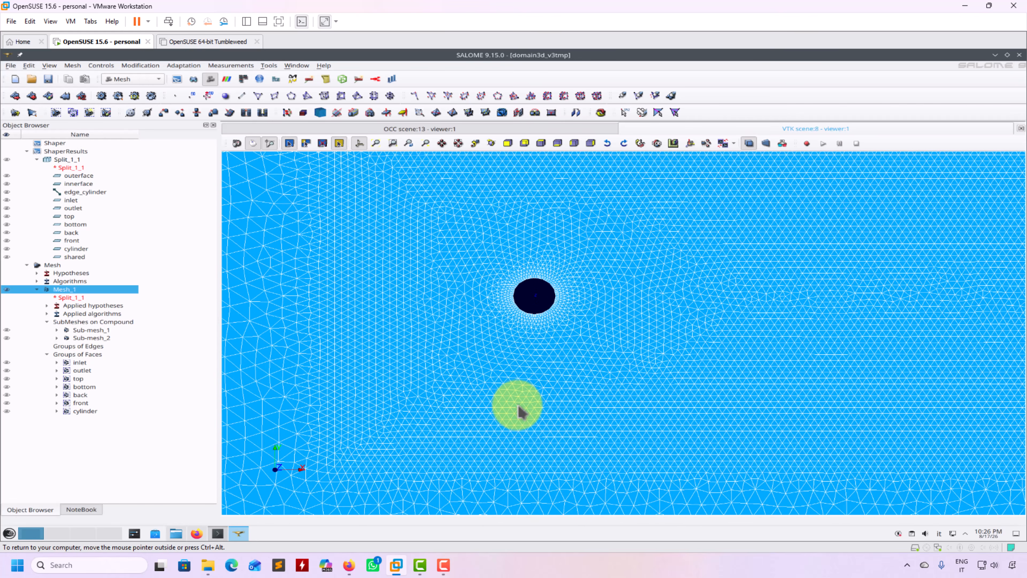
middle_click_drag(534, 337, 540, 429)
scroll(540, 429, "up", 1)
scroll(542, 435, "up", 3)
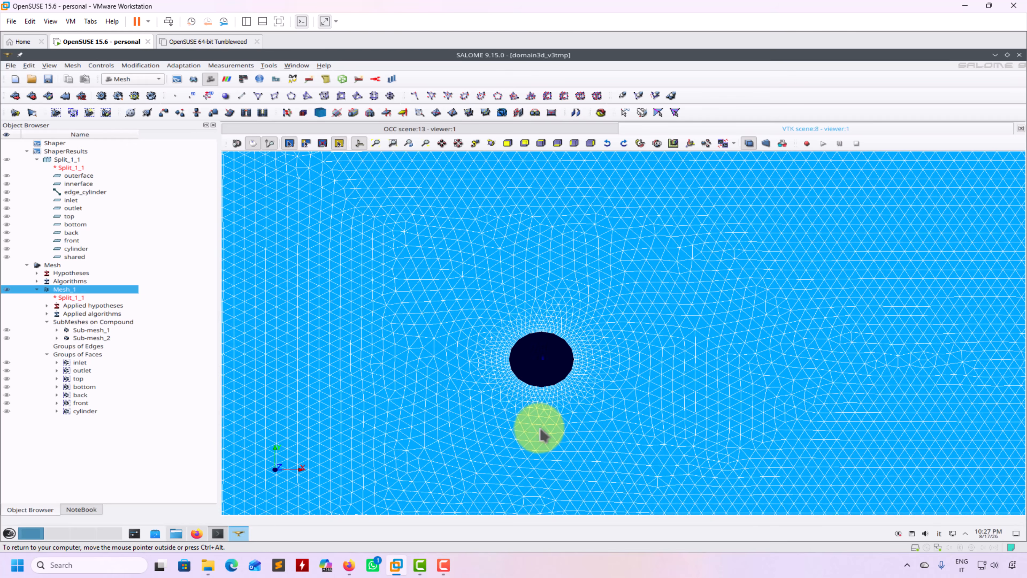
scroll(542, 435, "up", 1)
scroll(542, 435, "up", 4)
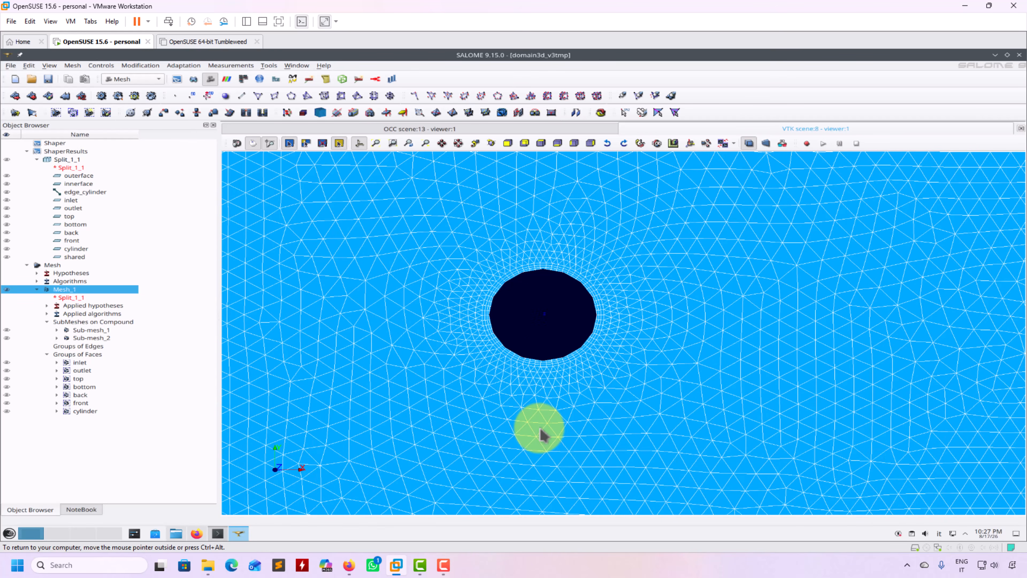
scroll(534, 421, "up", 1)
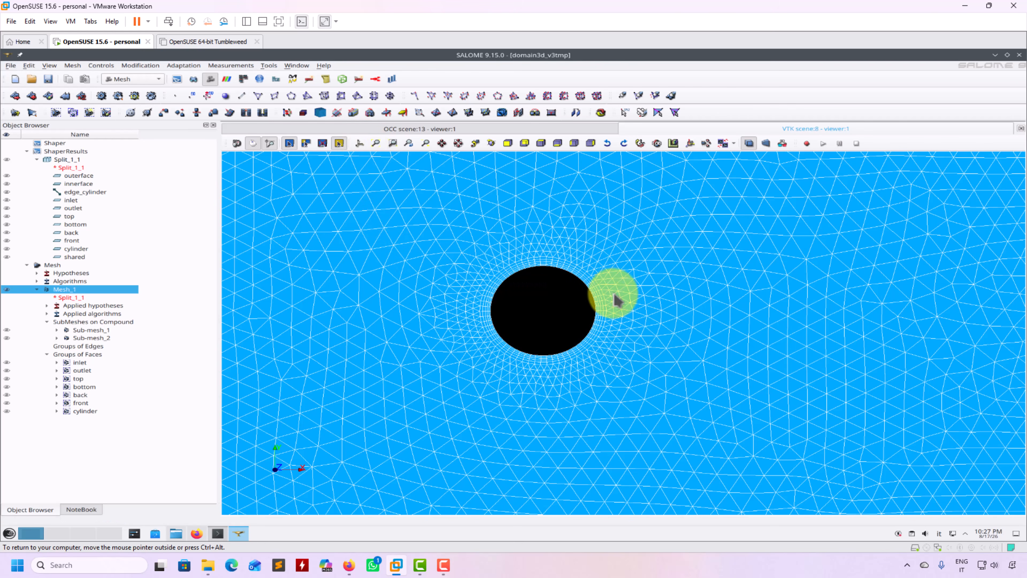
scroll(612, 318, "down", 4)
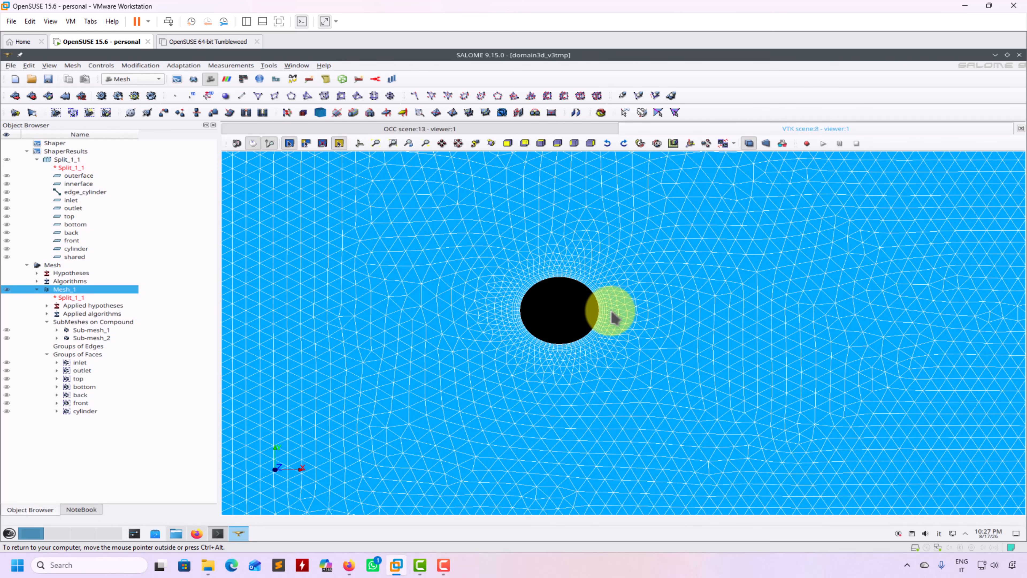
scroll(614, 316, "down", 3)
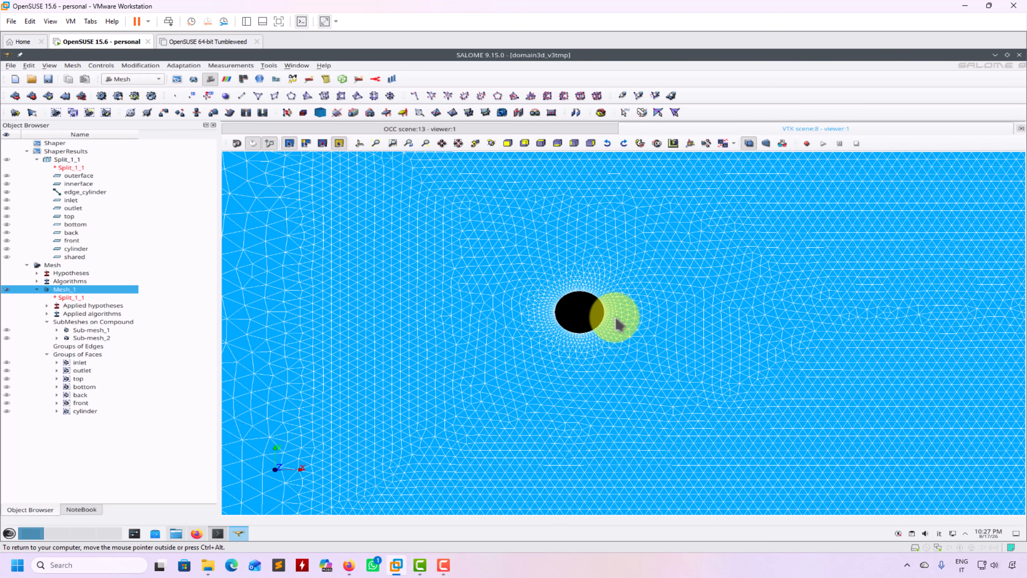
scroll(616, 318, "down", 2)
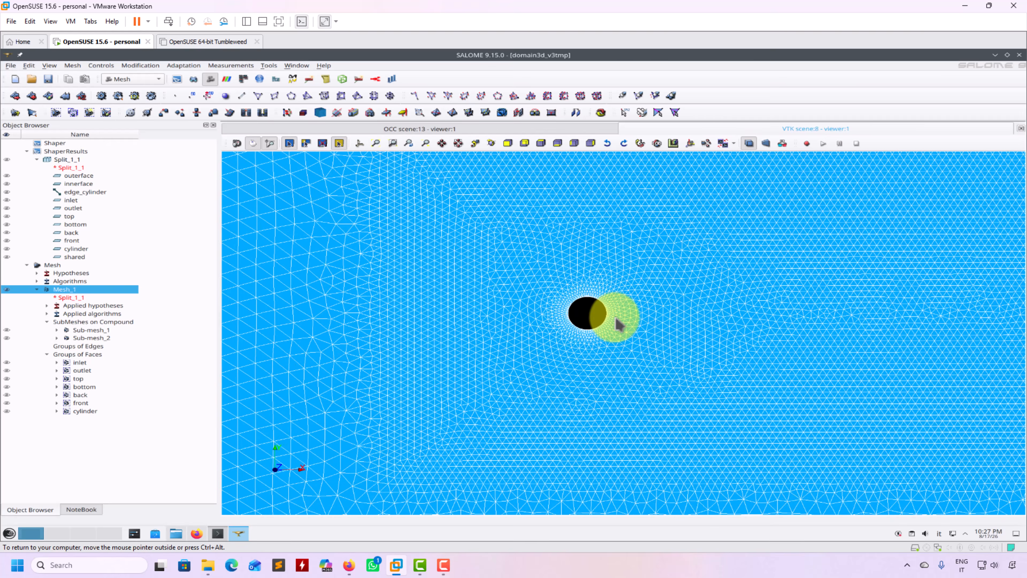
scroll(616, 319, "down", 2)
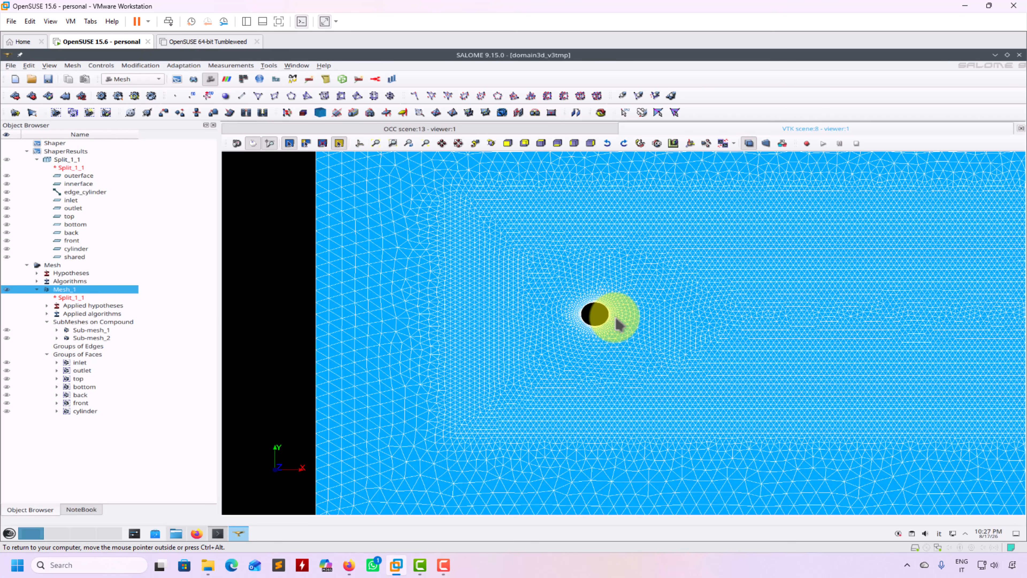
scroll(620, 324, "up", 1)
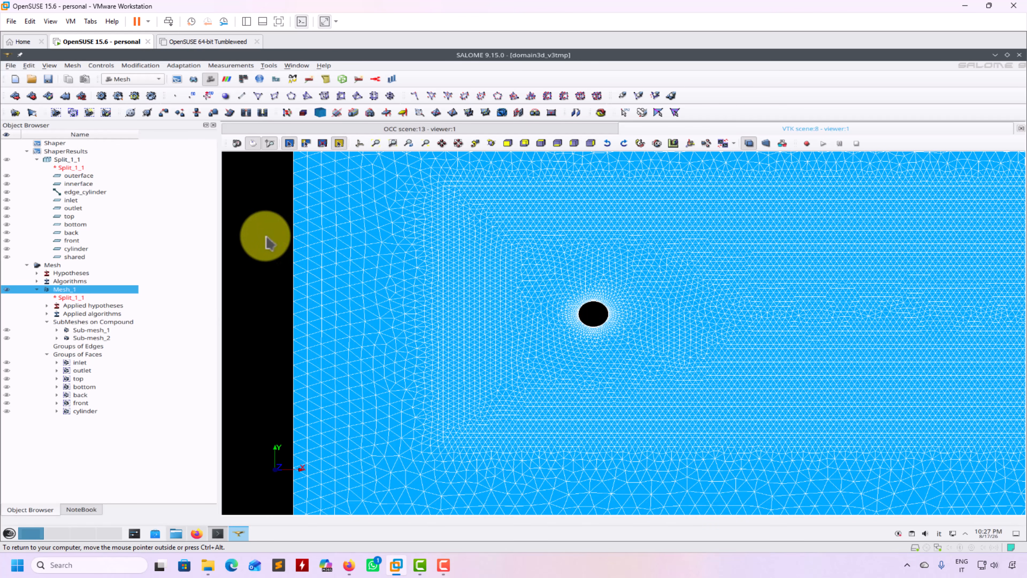
Glance at the study properties without changes, then bring up the Mesh preferences.
left_click(11, 66)
left_click(35, 157)
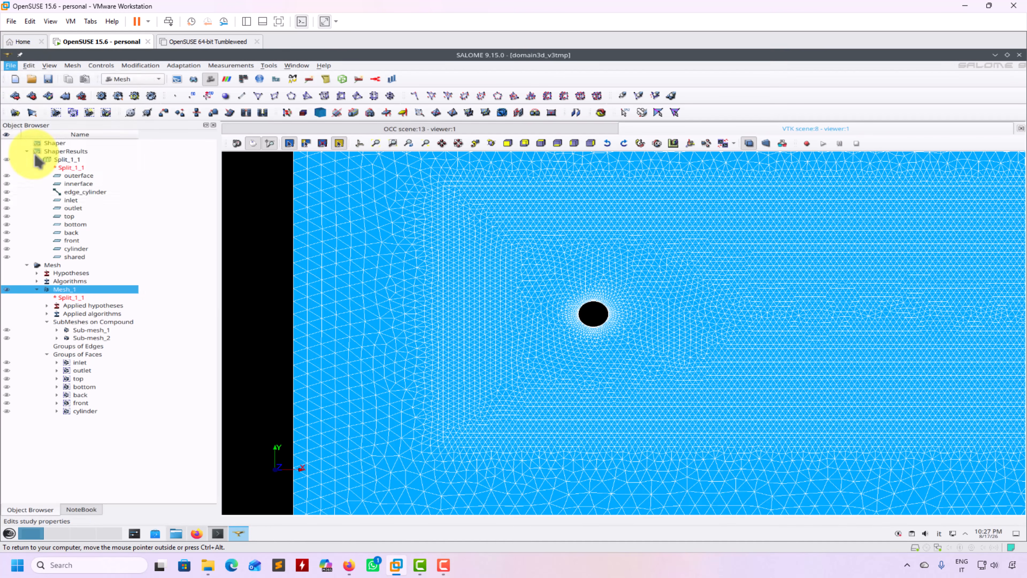
left_click(567, 359)
left_click(10, 66)
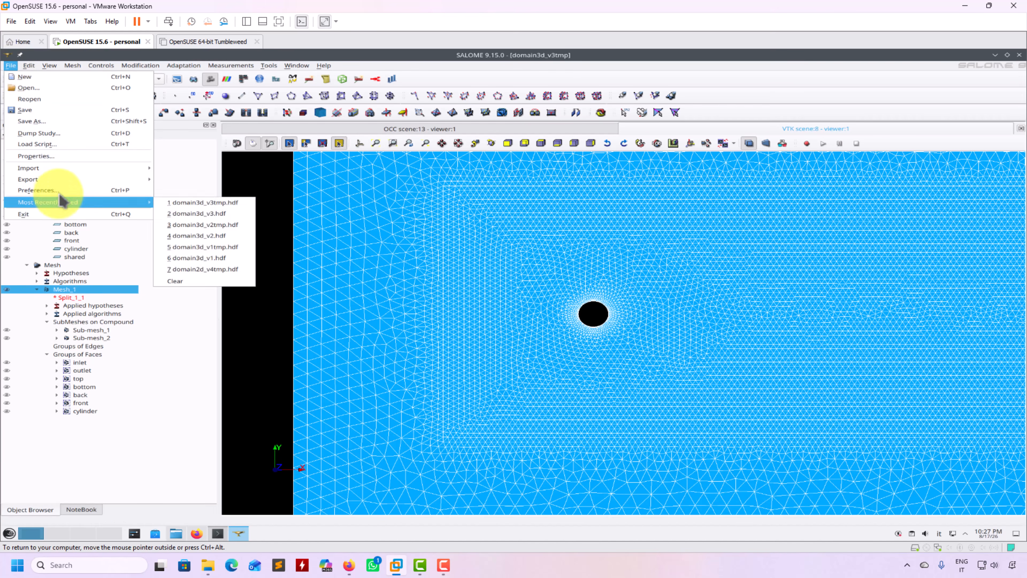
key("Escape")
key("Escape")
key("Escape")
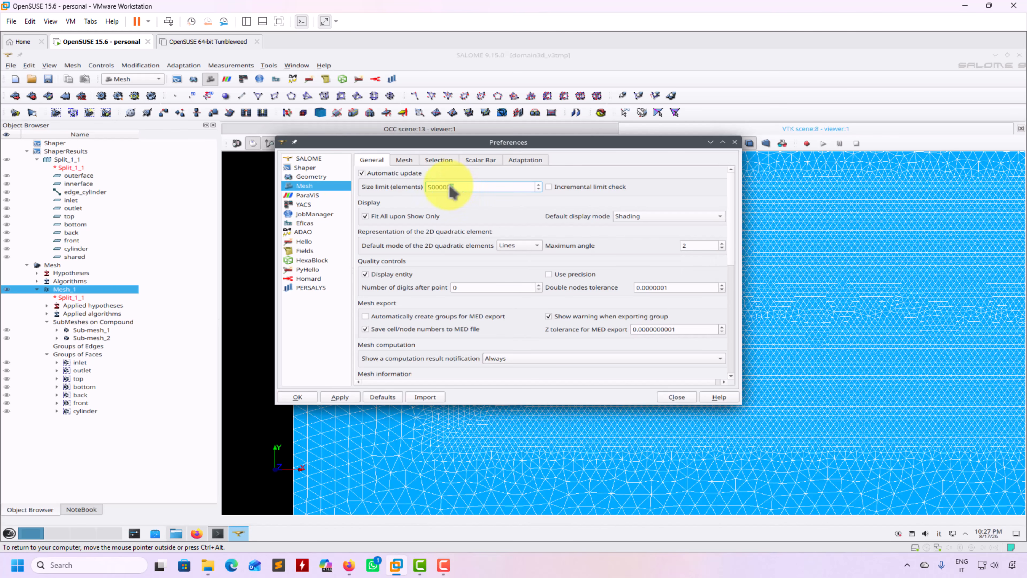
Reset all preferences to defaults and place the cursor in the mesh Size limit value.
left_click_drag(443, 187, 432, 188)
left_click_drag(448, 187, 439, 187)
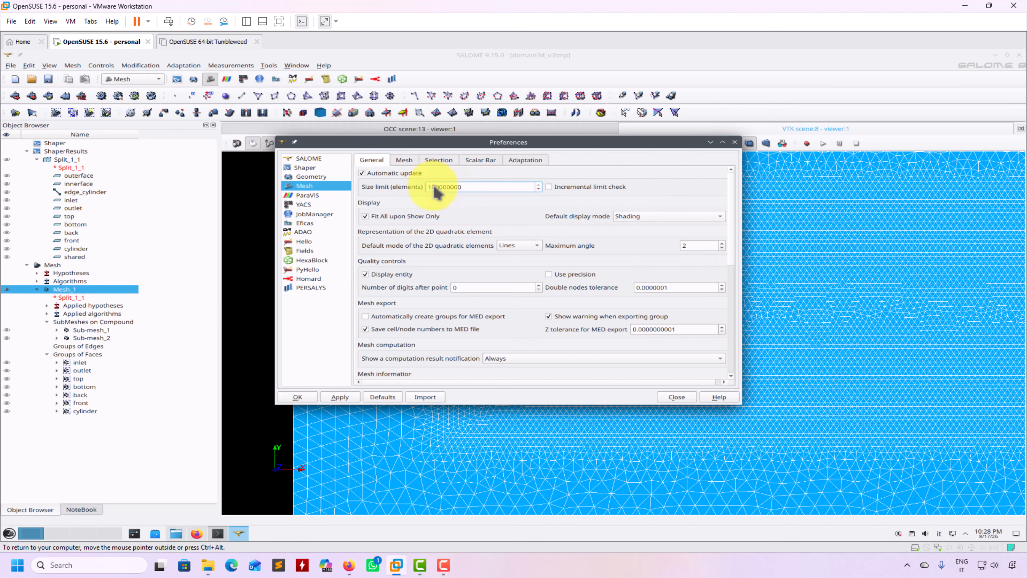
left_click_drag(431, 186, 425, 187)
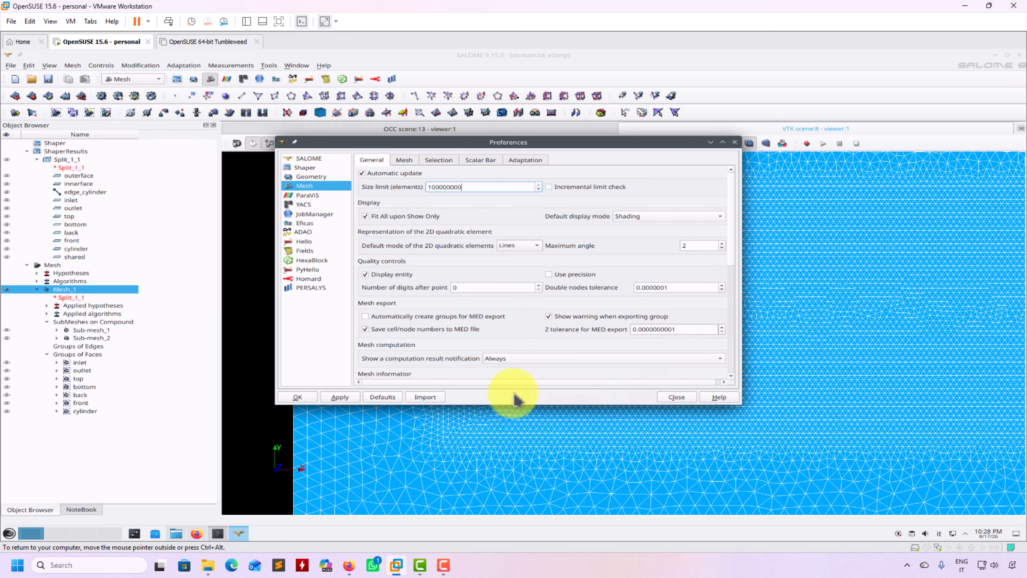
left_click(382, 396)
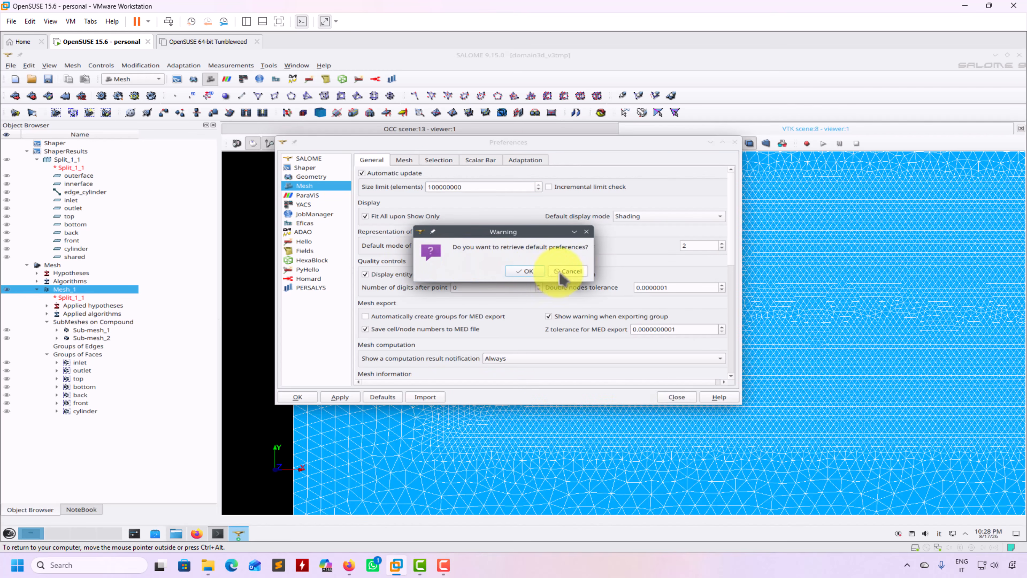
left_click(526, 271)
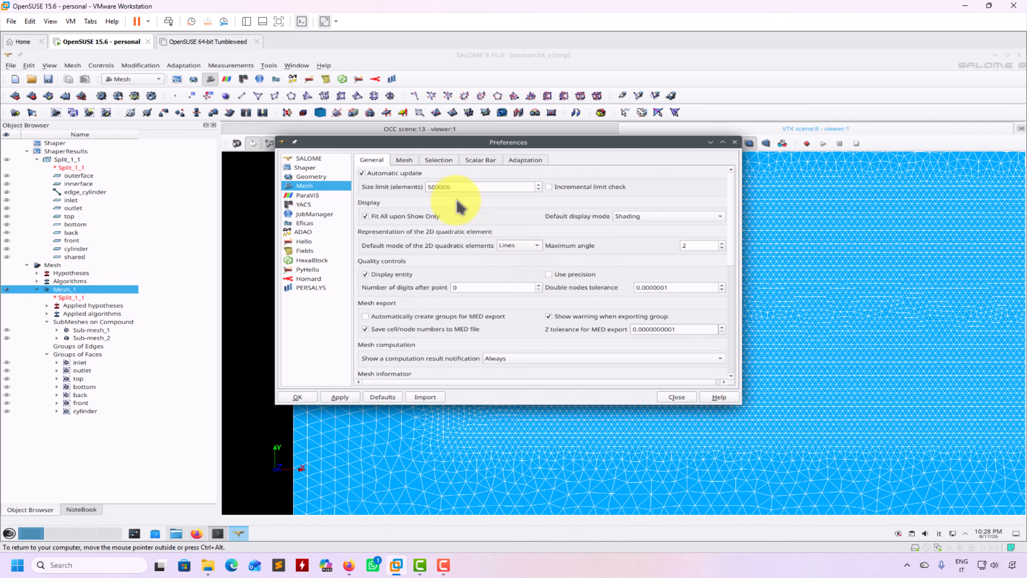
left_click(440, 187)
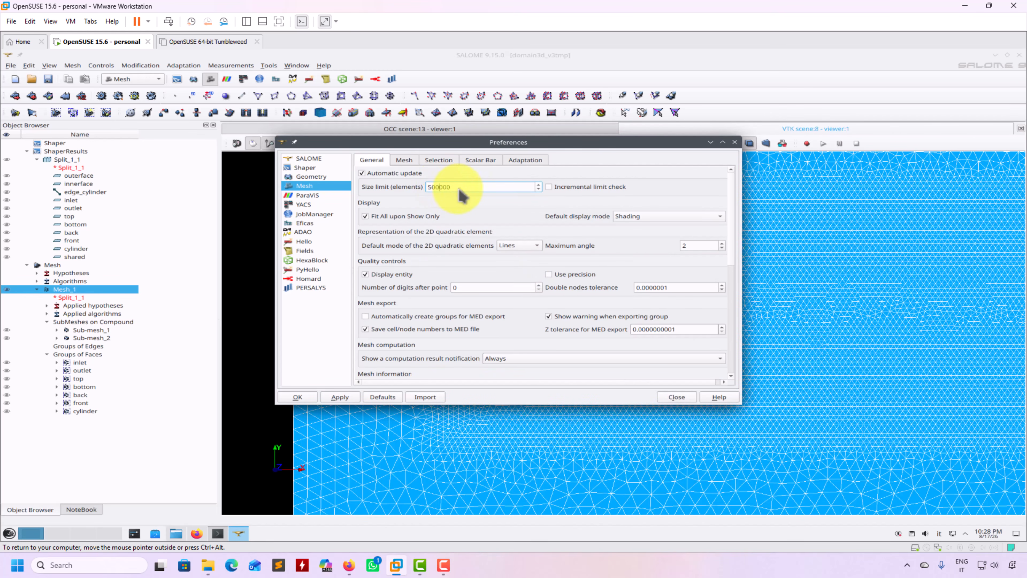
Set the mesh size limit to 5000000, accept the preferences and save the study.
type("0")
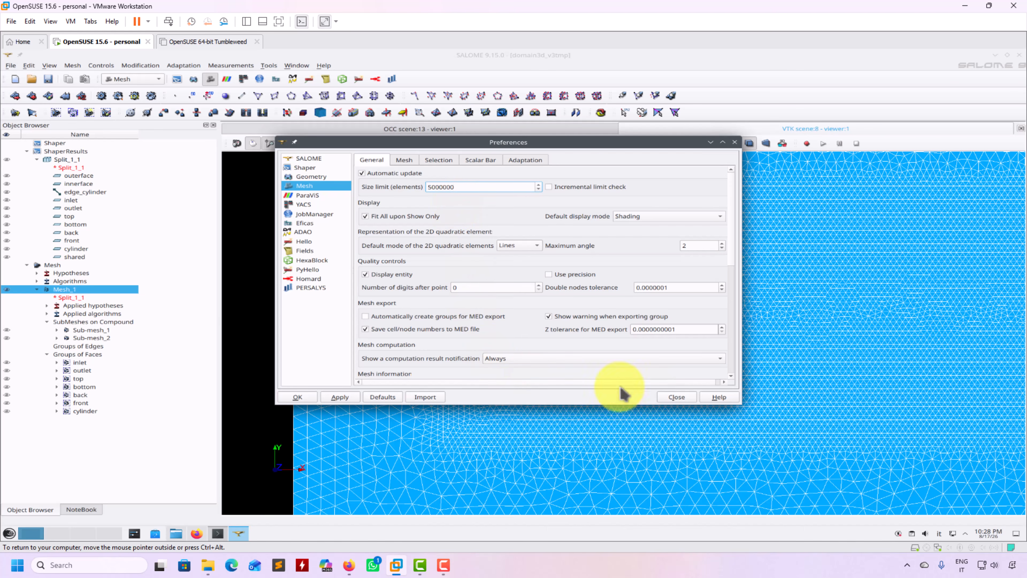
left_click(298, 396)
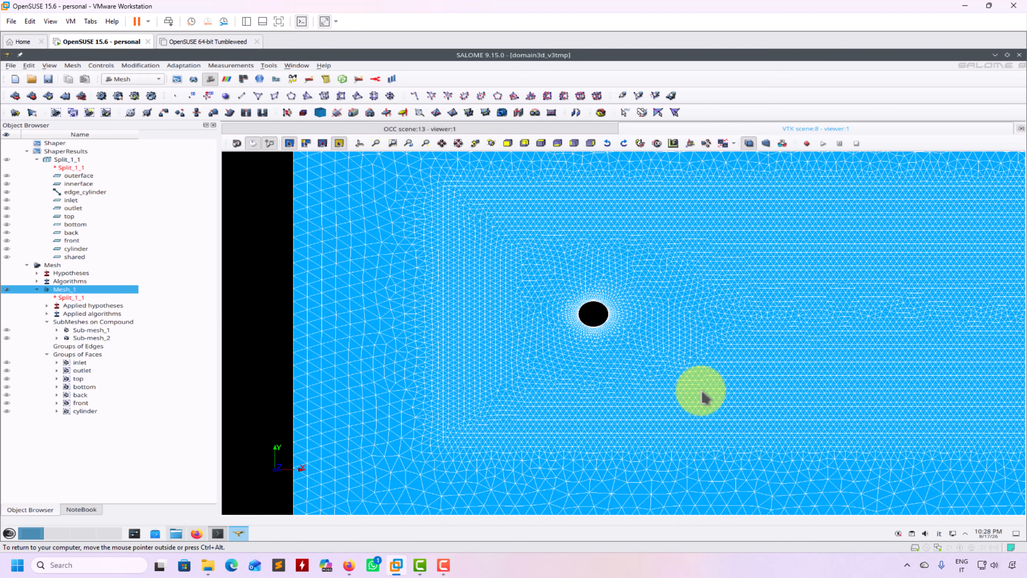
scroll(463, 346, "down", 5)
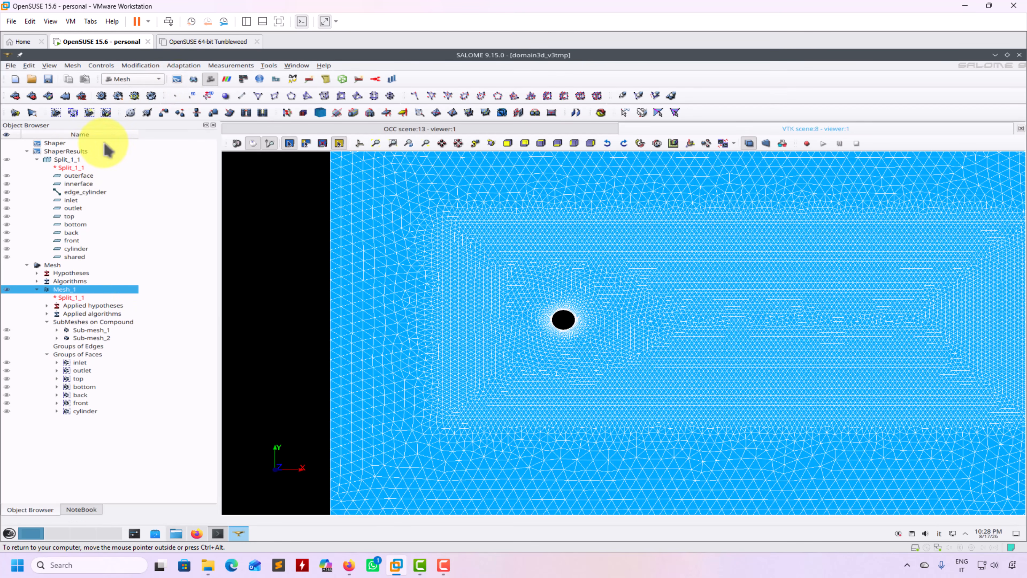
left_click(48, 79)
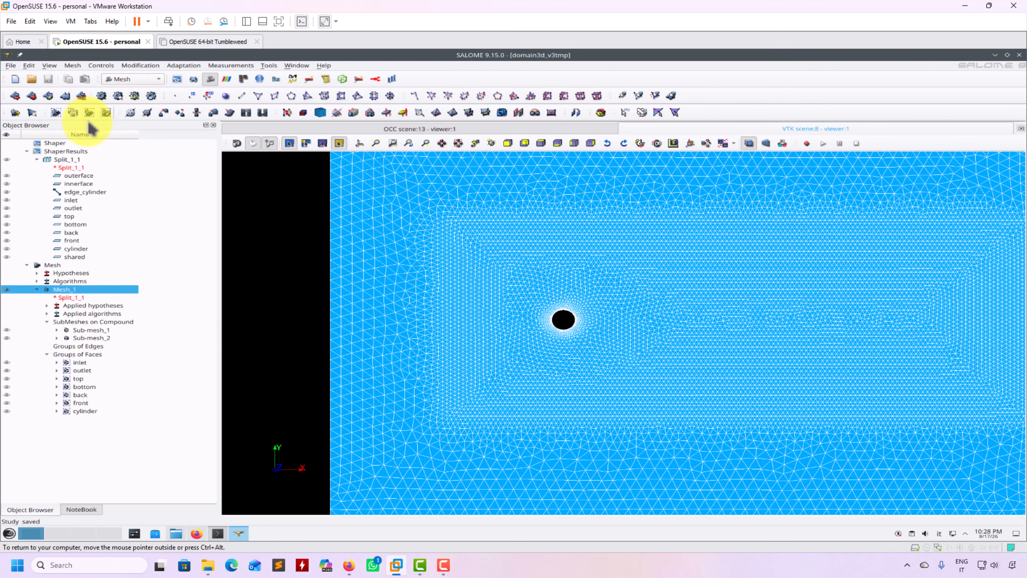
left_click(78, 67)
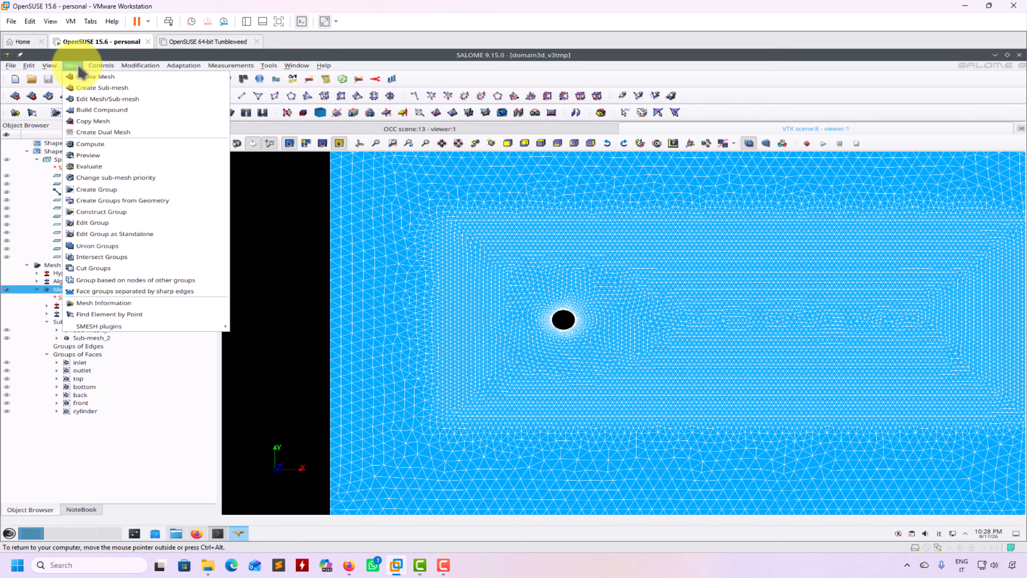
Start a new Face group on Mesh_1 named 'shared', built on geometry.
left_click(119, 190)
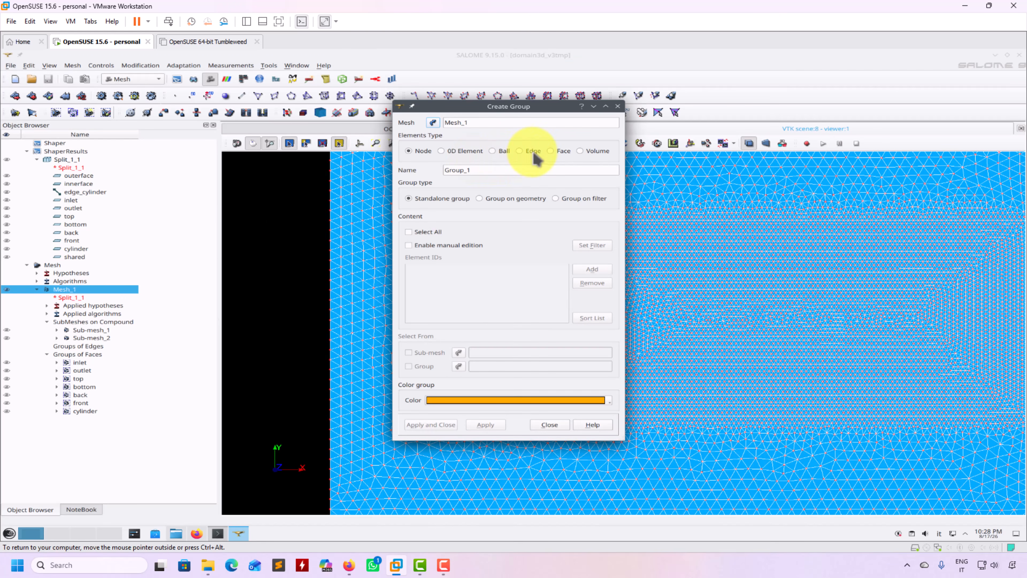
left_click(555, 152)
left_click(469, 171)
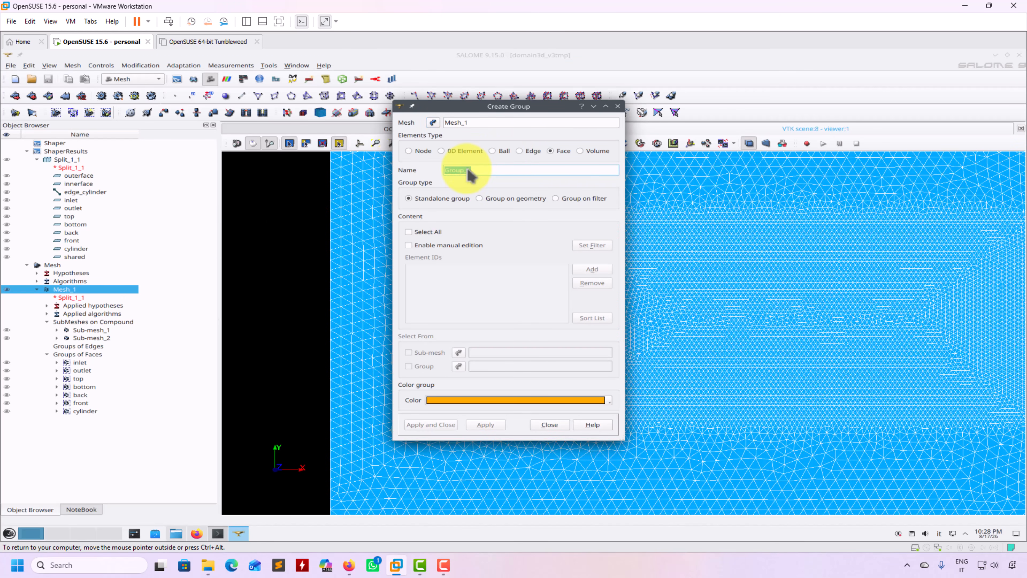
type("shared")
left_click(520, 201)
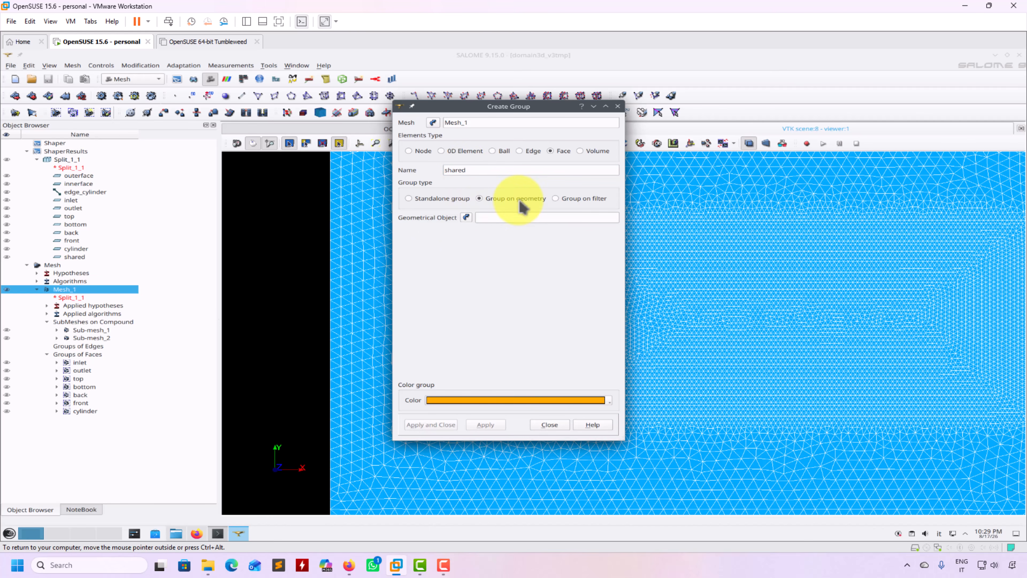
Assign the shared geometry from the Object Browser to the group and create it.
left_click(79, 257)
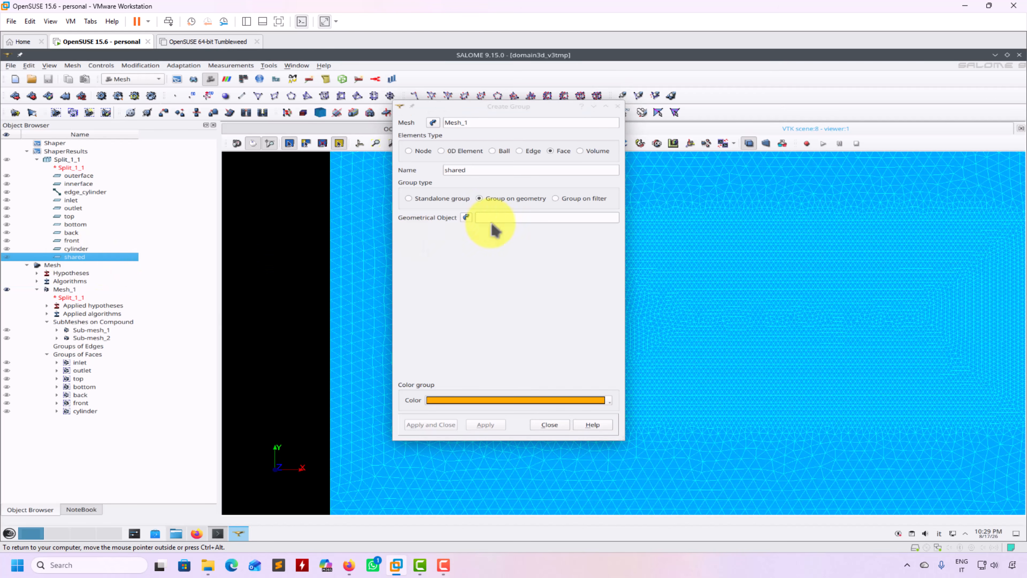
left_click(466, 218)
left_click(502, 227)
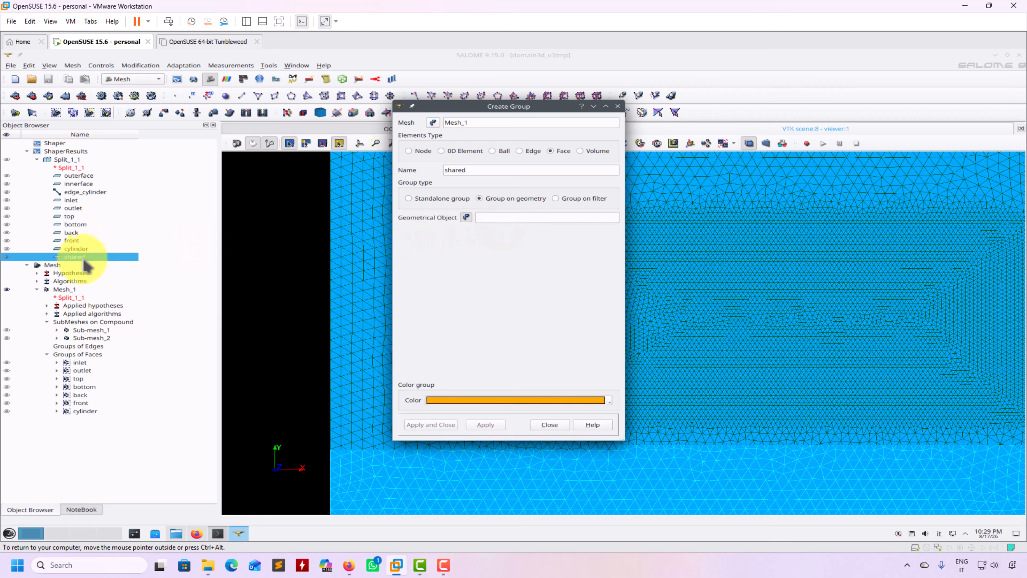
left_click(71, 257)
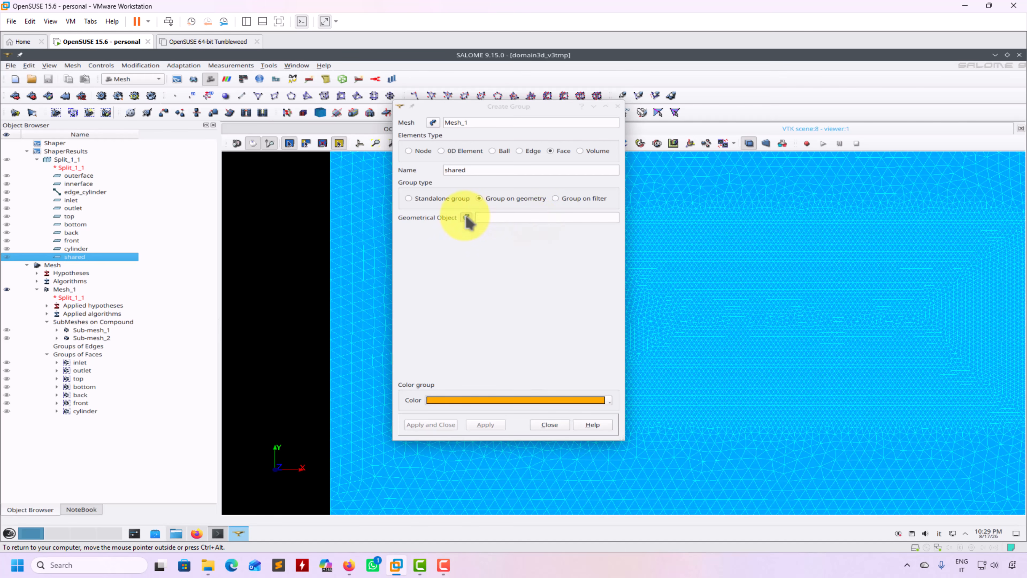
left_click(466, 219)
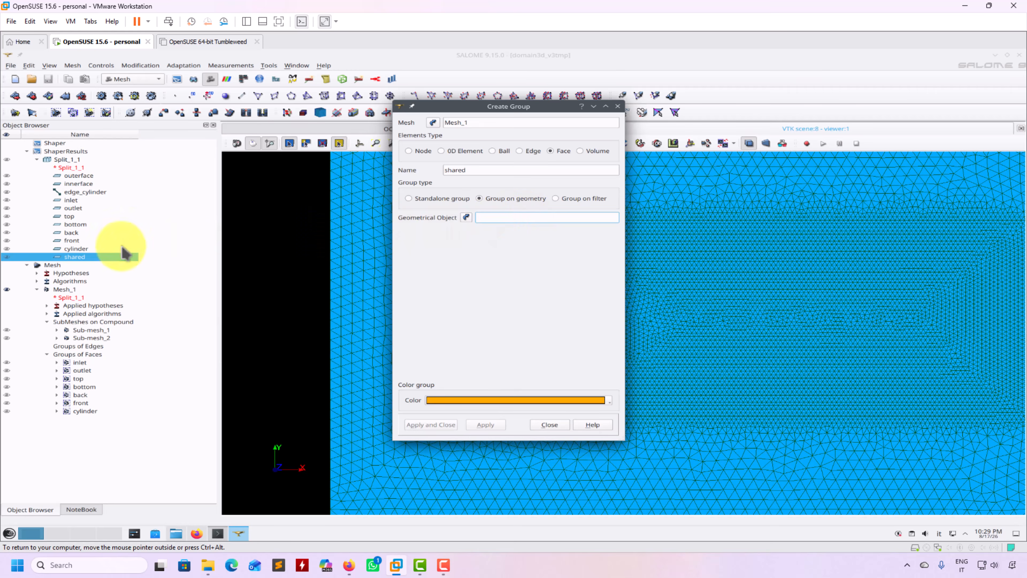
left_click(91, 258)
left_click(467, 219)
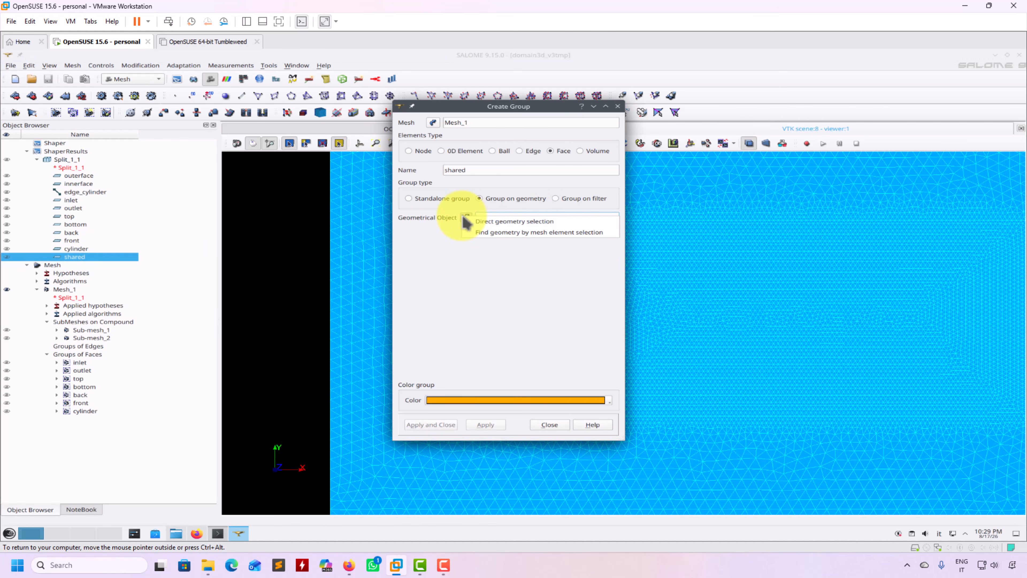
left_click(521, 222)
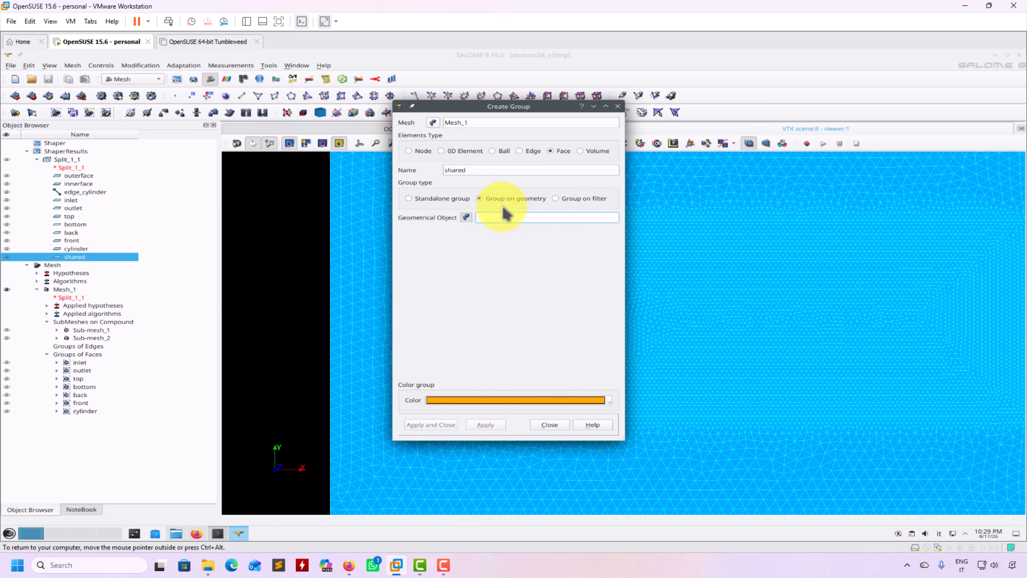
left_click(75, 248)
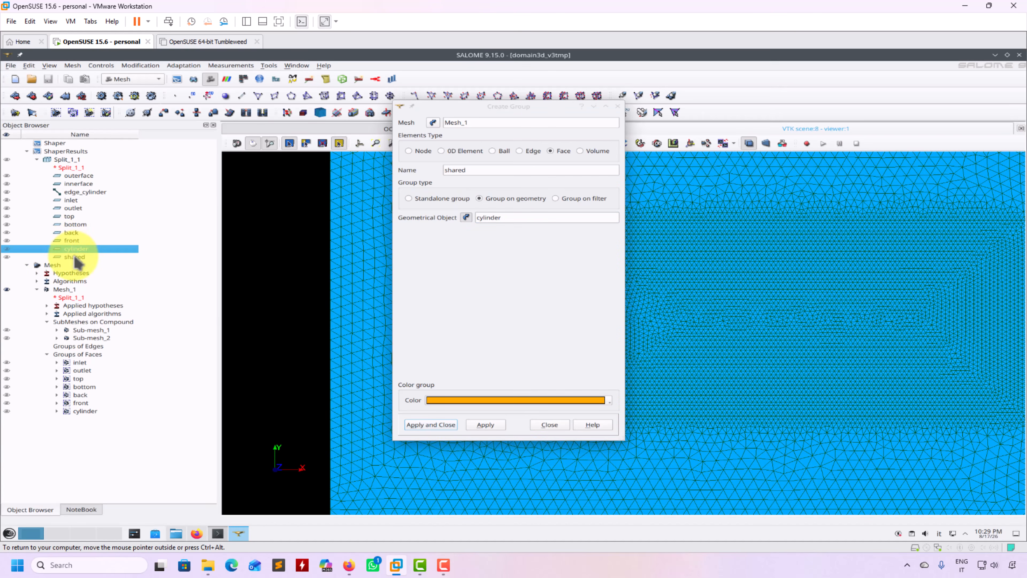
left_click(74, 257)
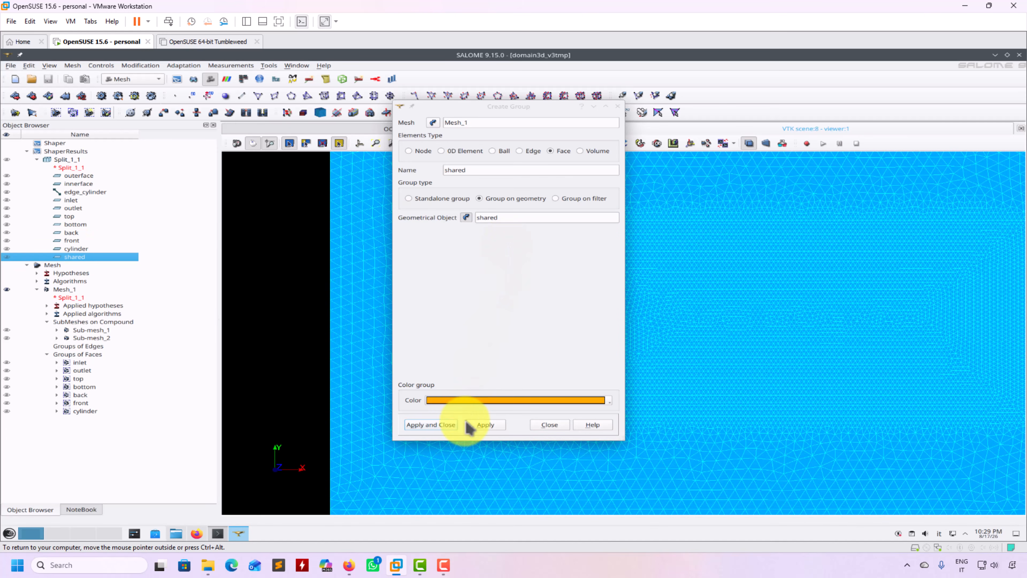
left_click(421, 427)
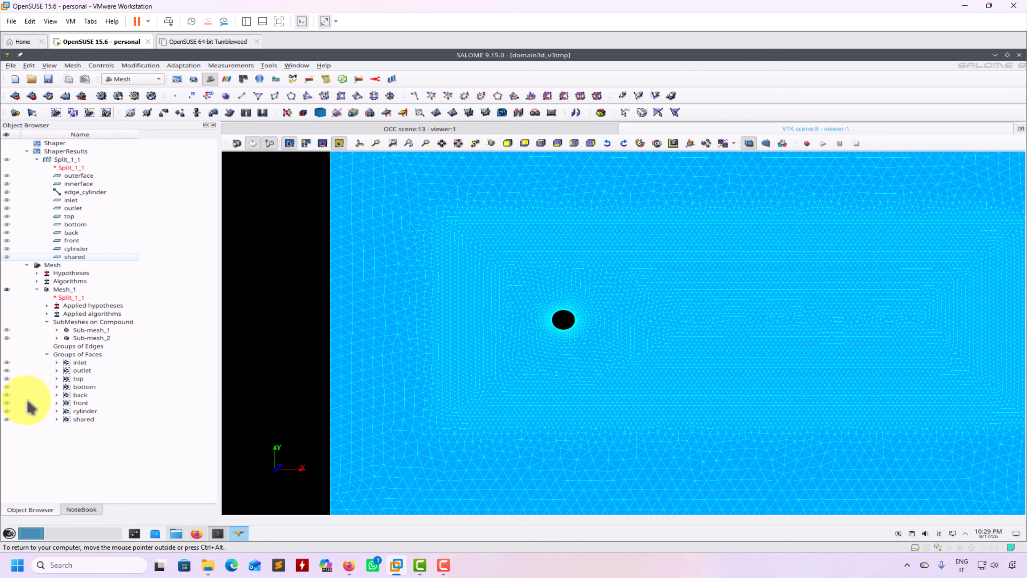
Inspect the shared group on its own, save the study, then redisplay the full Mesh_1.
left_click(7, 289)
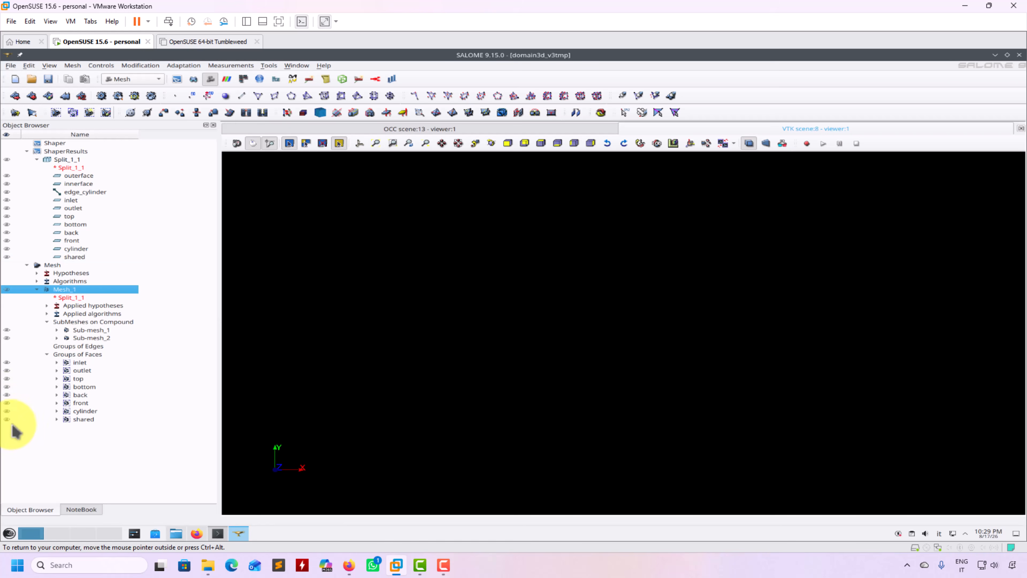
left_click(22, 419)
left_click_drag(318, 213, 420, 313)
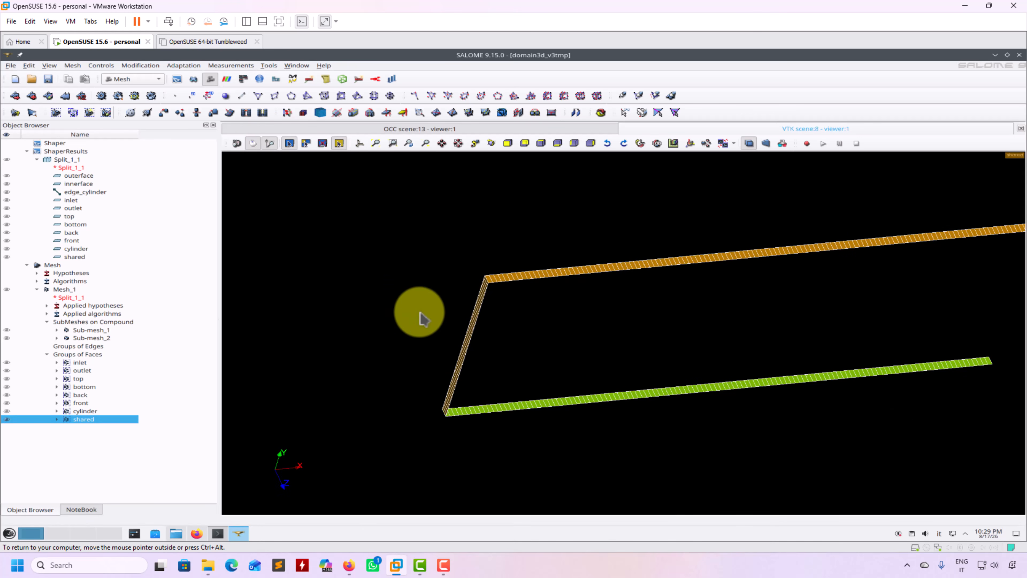
left_click(47, 78)
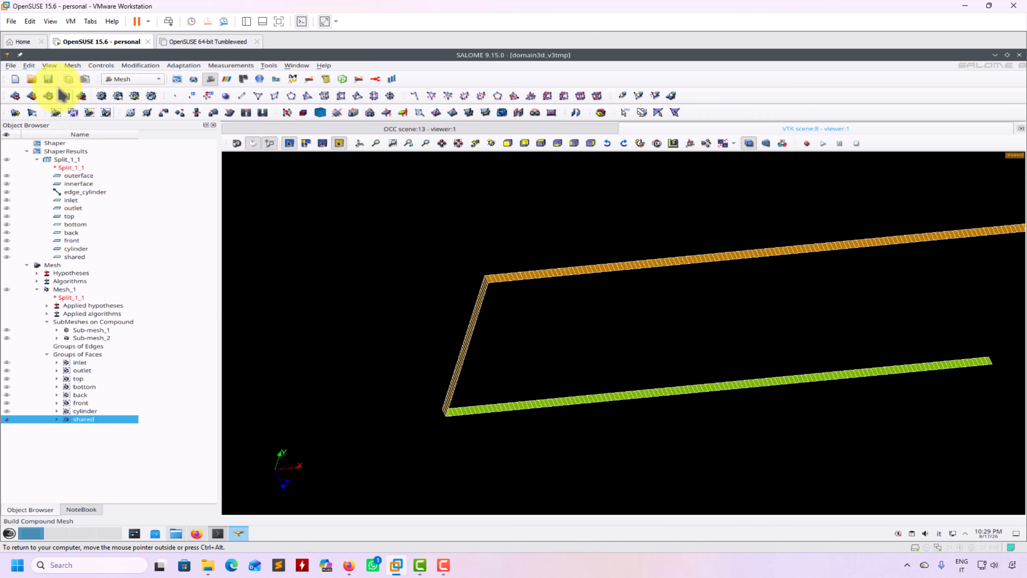
left_click(7, 419)
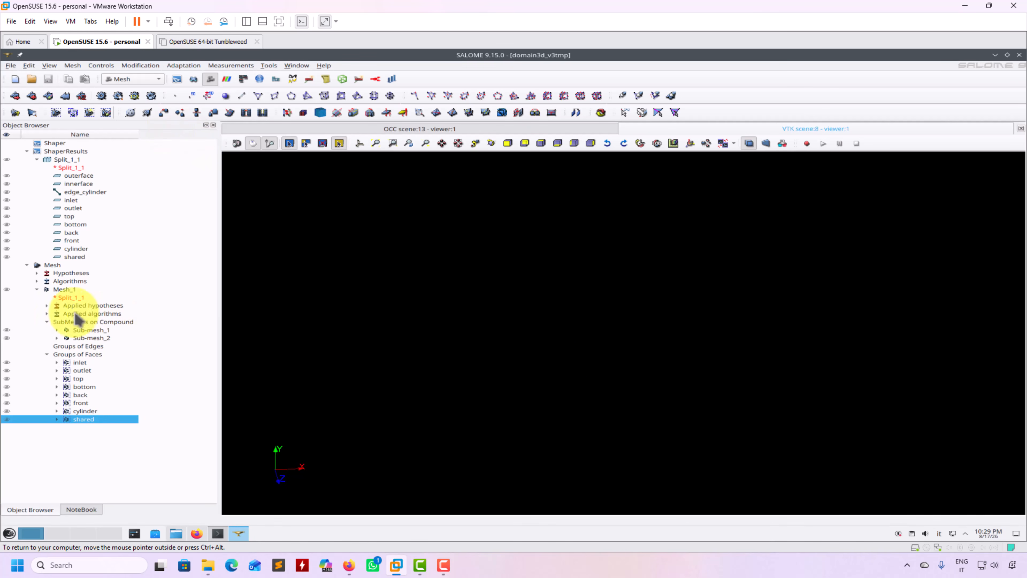
left_click(8, 290)
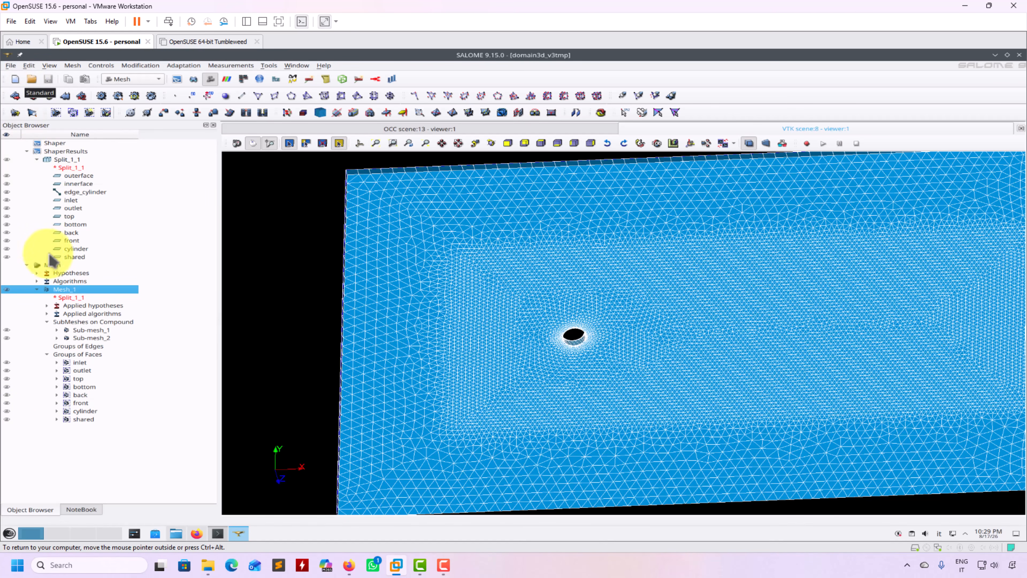
Export Mesh_1 as UNV, overwriting Mesh_1.unv, and bring the Konsole terminal forward.
left_click(11, 65)
mouse_move(41, 179)
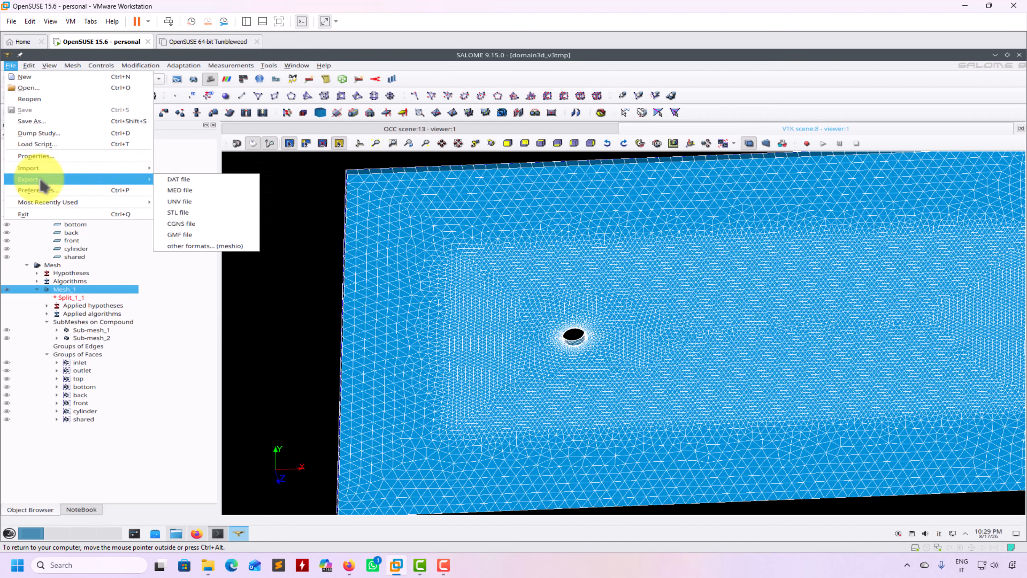
left_click(204, 201)
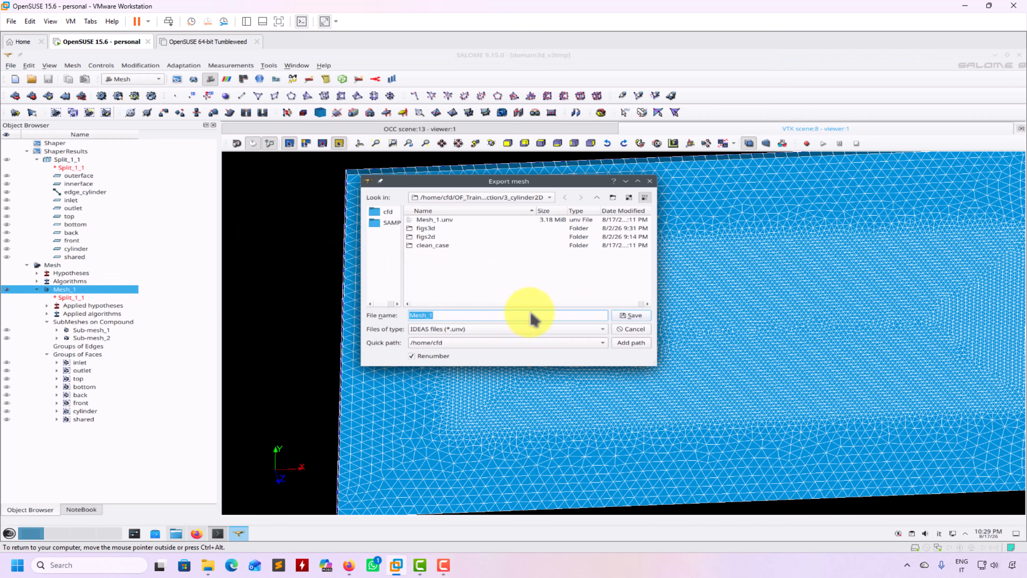
left_click(630, 315)
left_click(520, 278)
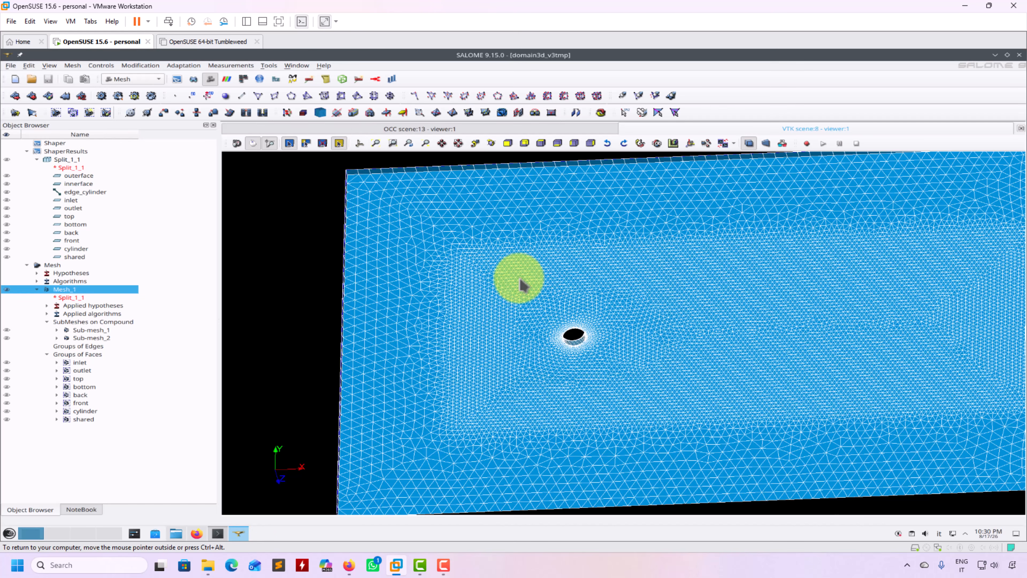
left_click(219, 535)
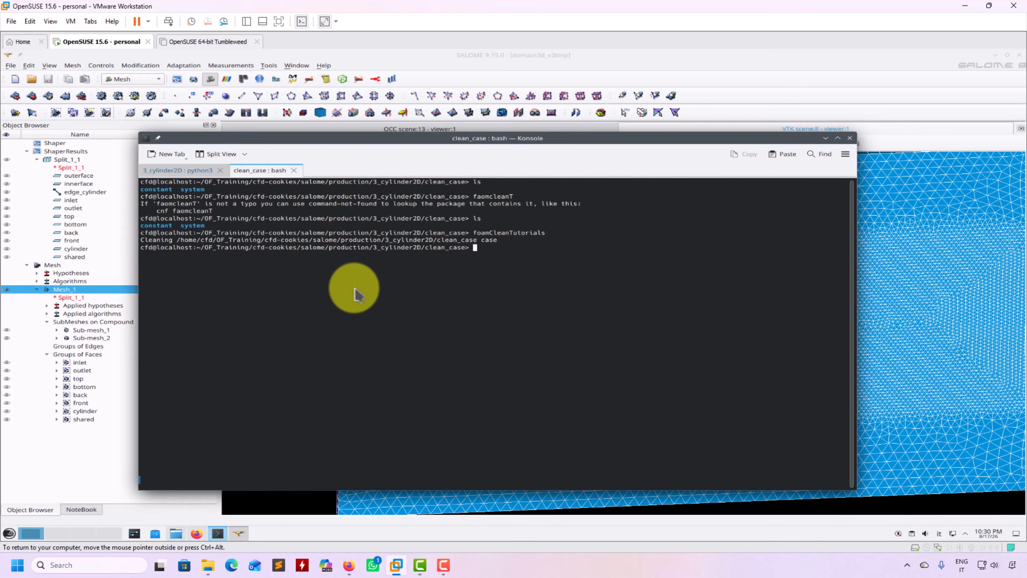
Convert Mesh_1.unv to an OpenFOAM mesh with ideasUnvToFoam ../Mesh_1.unv.
type("ls")
key("Up")
key("Return")
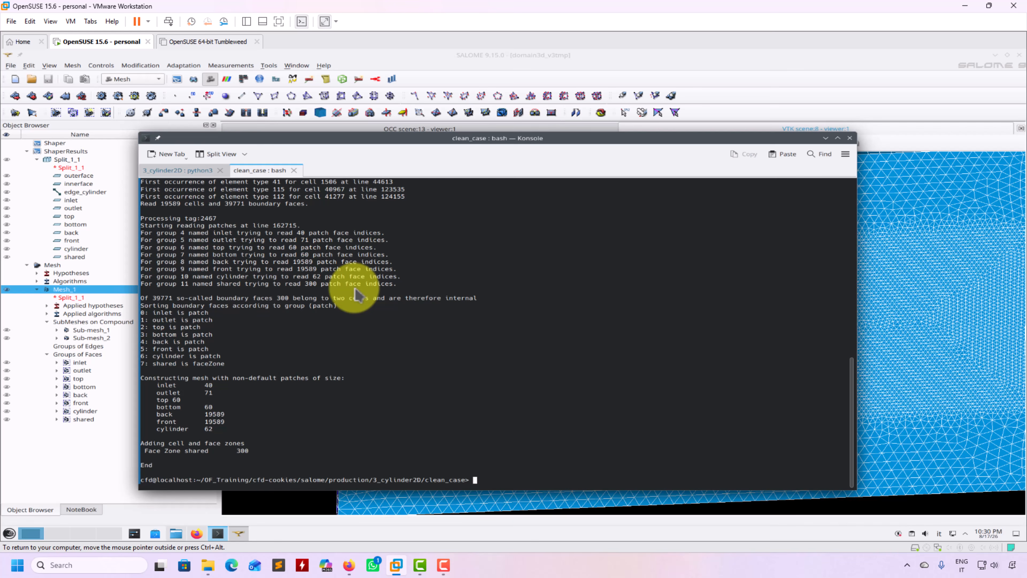
left_click_drag(254, 450, 142, 454)
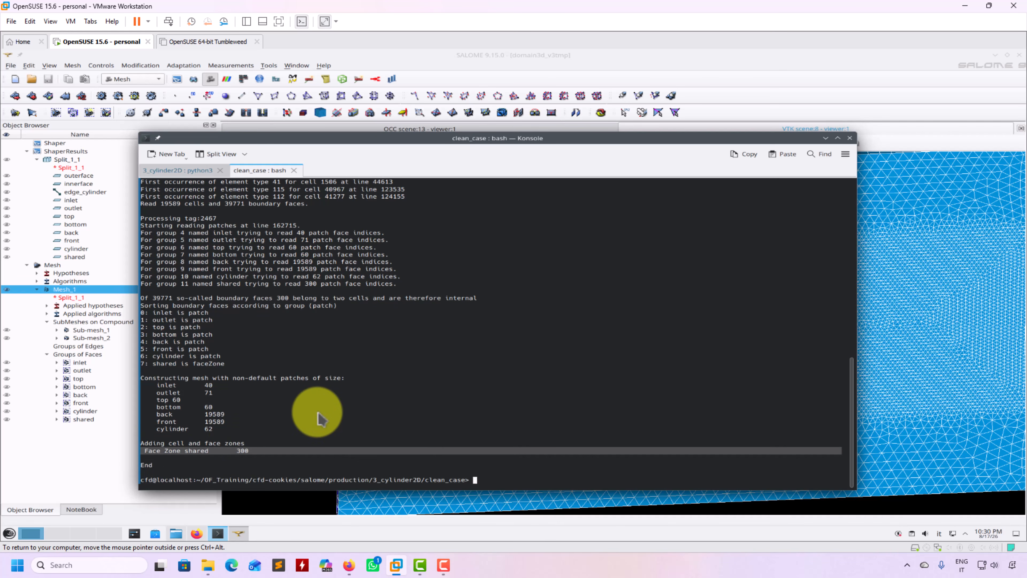
Run checkMesh on the converted mesh and review its report.
type("faomcleanT")
key("ctrl+u")
type("checkMesh")
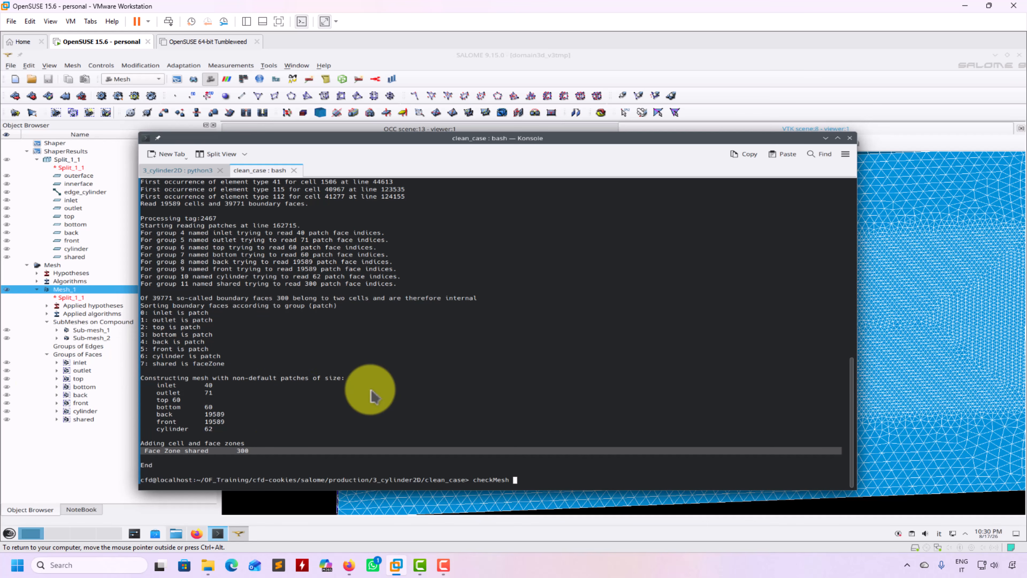
key("Return")
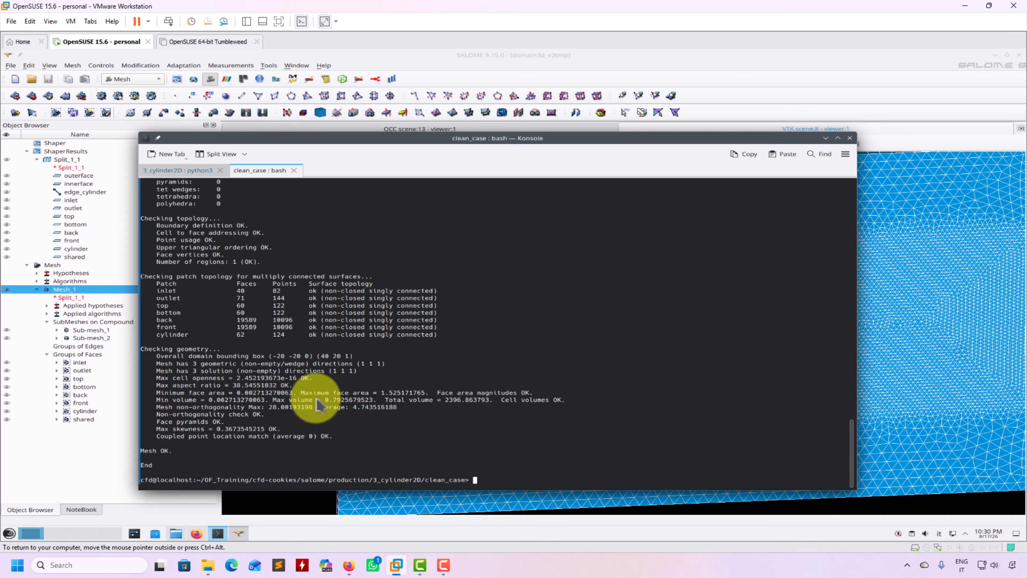
key("Up")
scroll(320, 382, "up", 1)
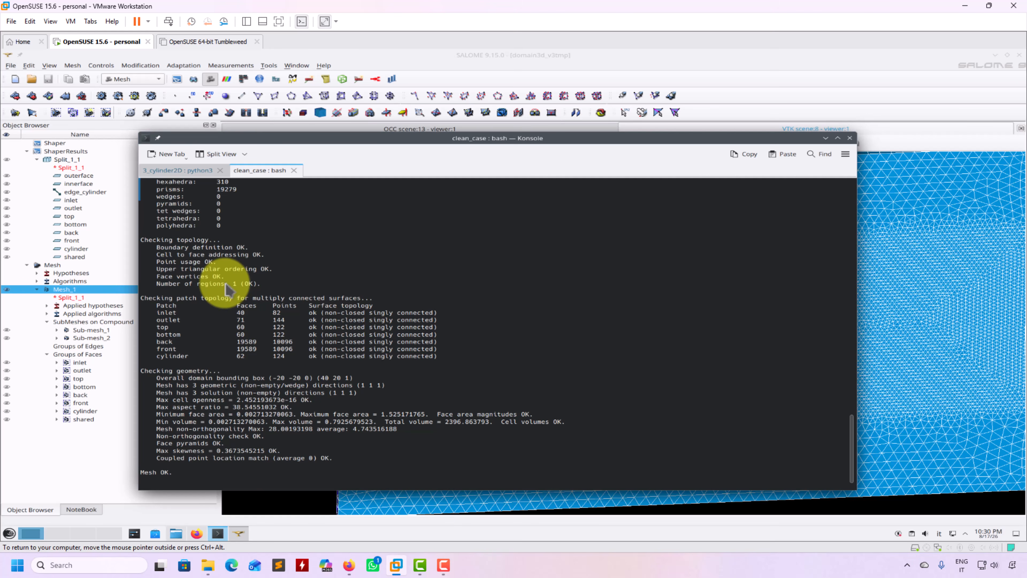
Launch paraFoam on the clean_case from the command history.
key("Up")
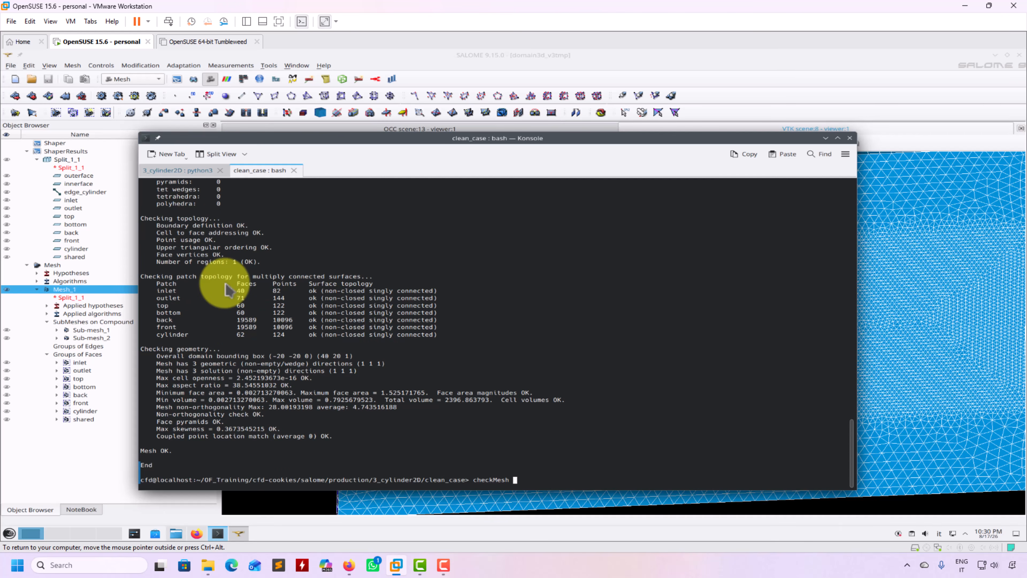
key("Up")
key("Up")
key("Up")
key("Up")
key("Up")
key("Up")
key("Up")
key("Return")
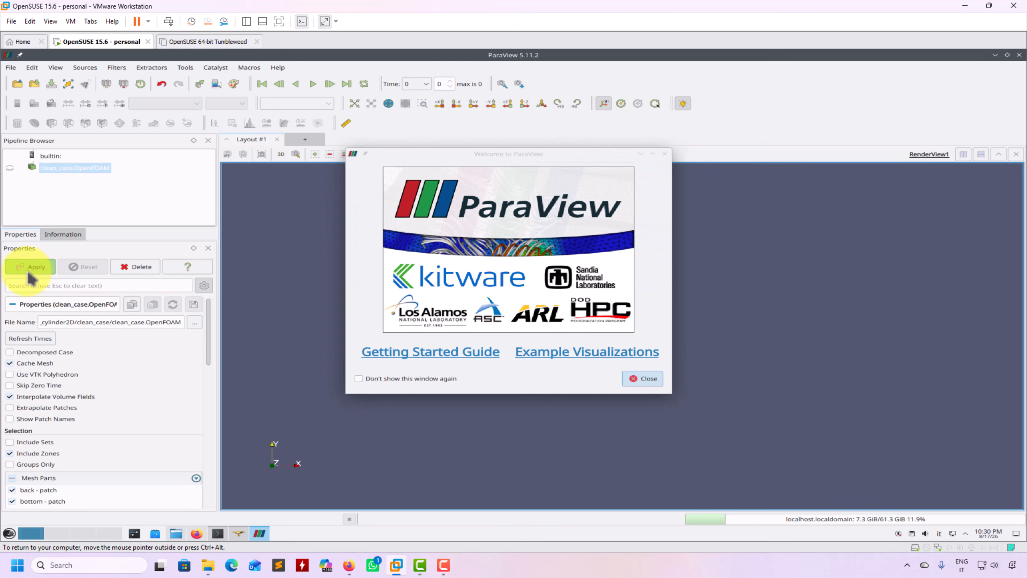
Display only the 'shared - faceZone' mesh part in ParaView, then close ParaView.
left_click(642, 379)
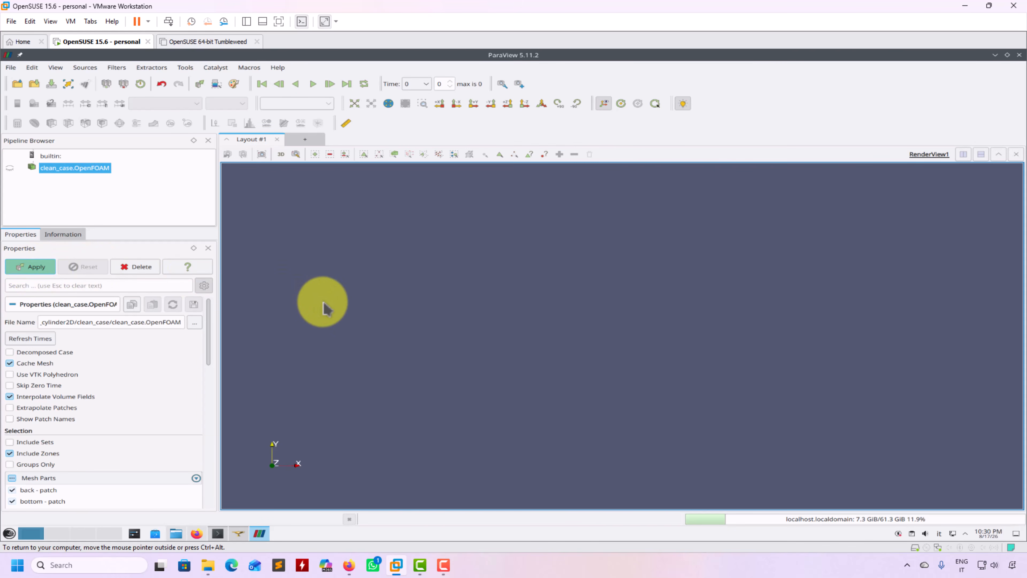
left_click_drag(493, 347, 562, 378)
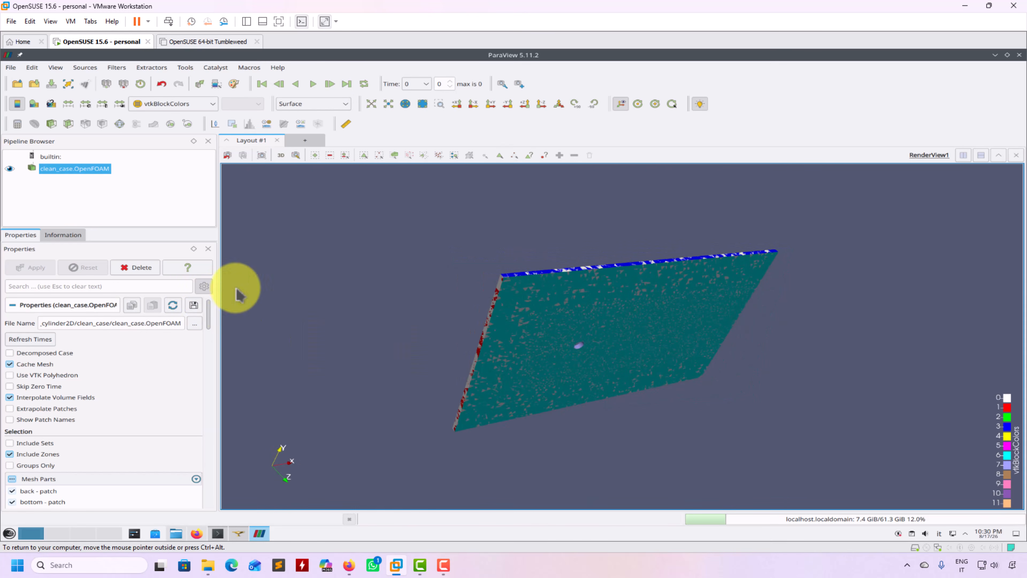
scroll(212, 323, "down", 5)
scroll(214, 336, "up", 1)
left_click(13, 354)
left_click(12, 444)
left_click(30, 267)
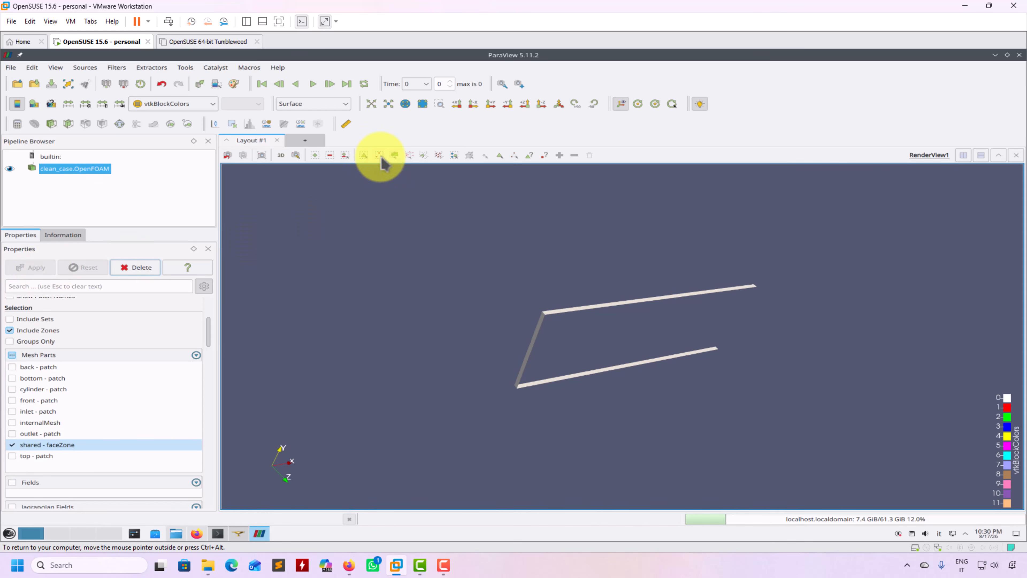
left_click(1019, 55)
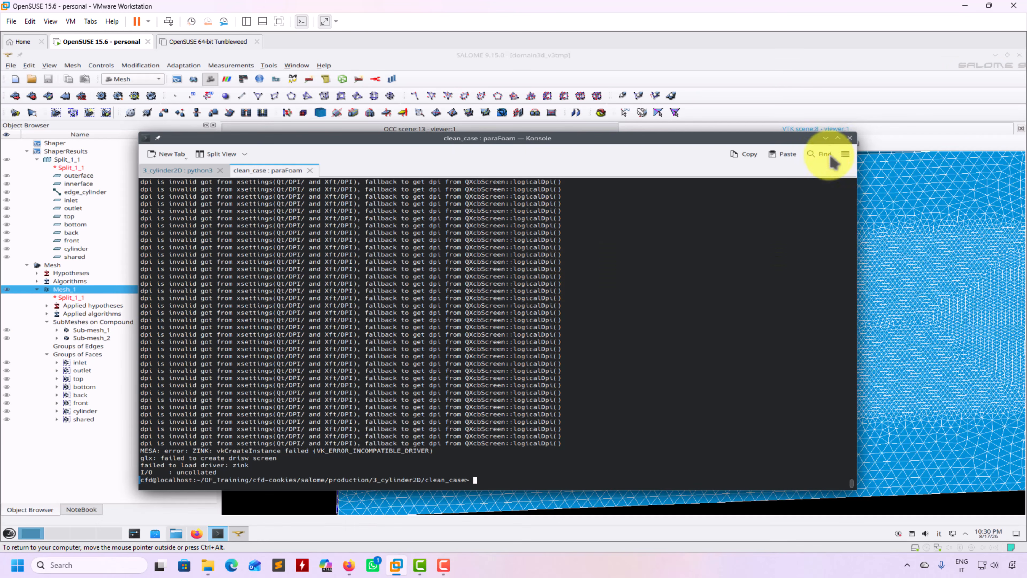
Minimize Konsole and open Mesh_1's context menu in the Object Browser.
left_click(826, 138)
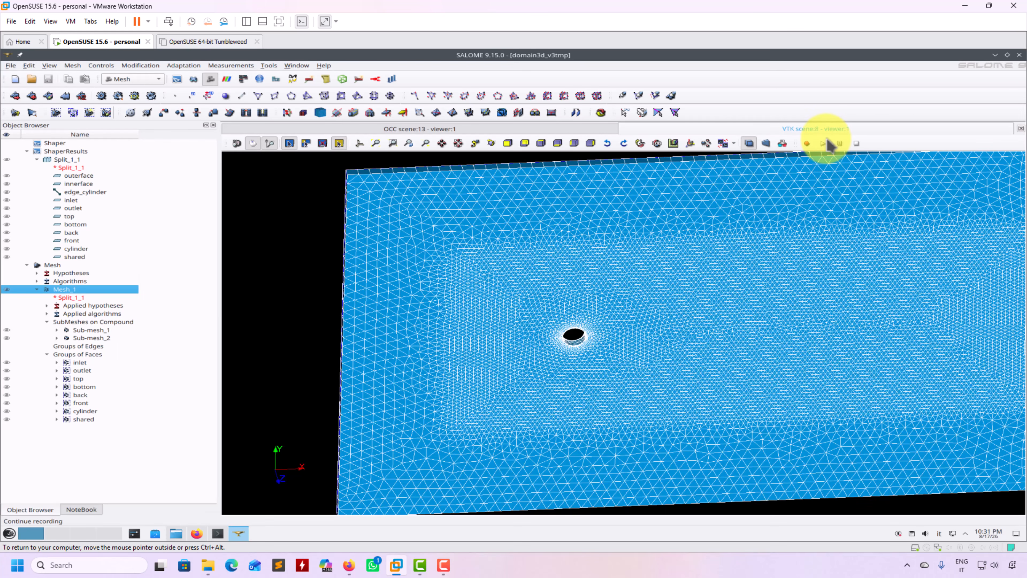
right_click(78, 297)
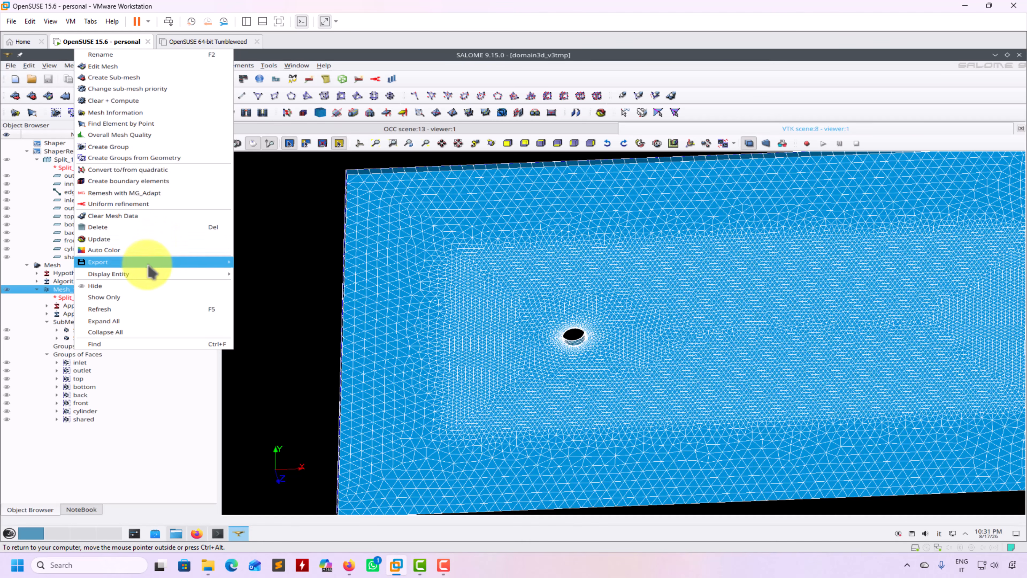
mouse_move(147, 277)
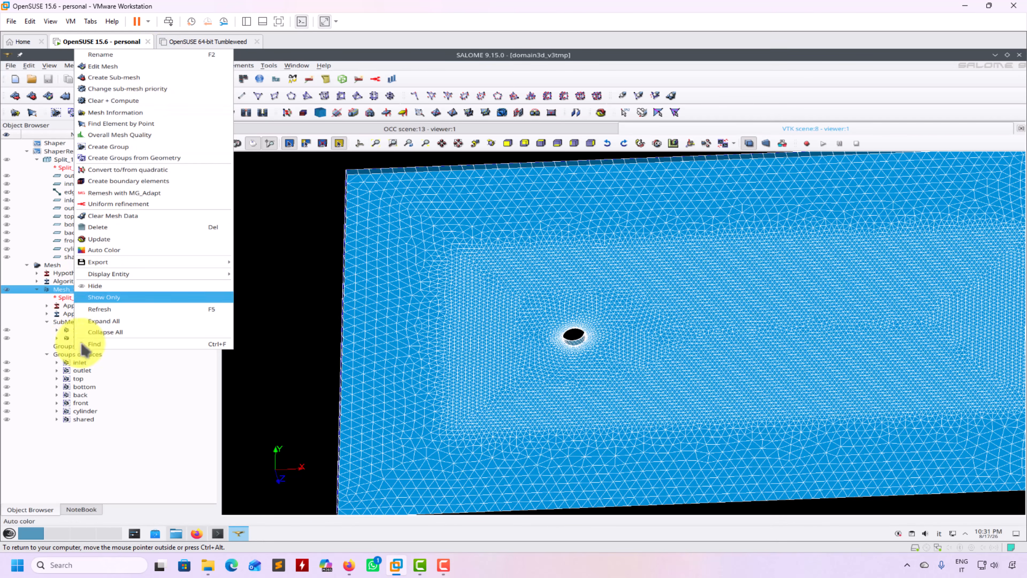
left_click(249, 375)
left_click(51, 265)
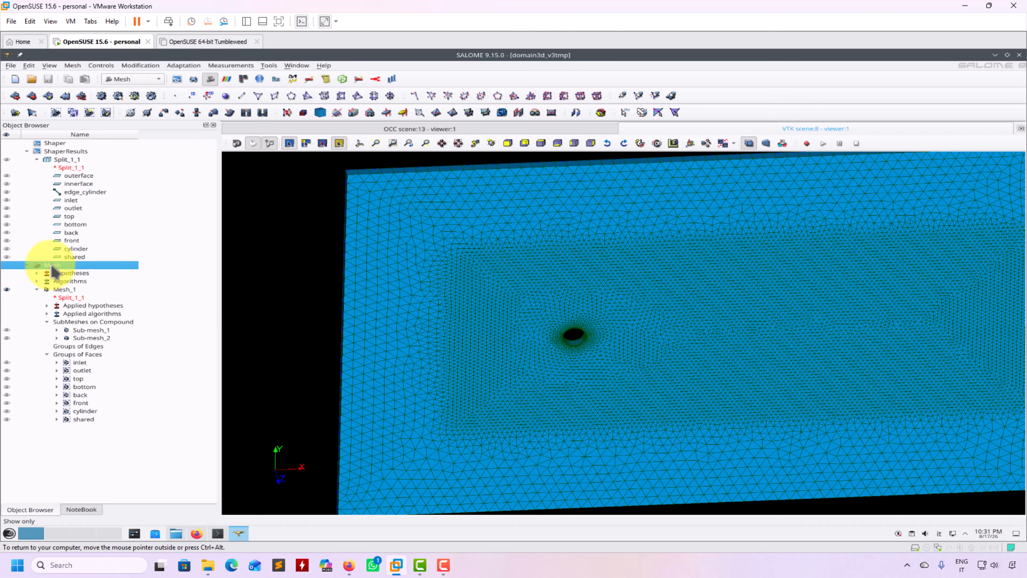
right_click(52, 266)
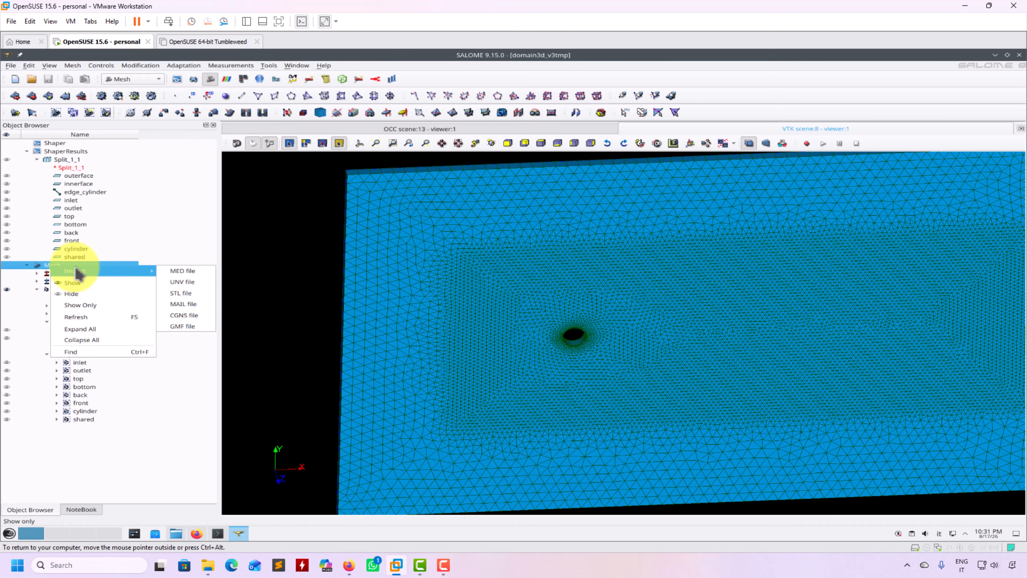
left_click(294, 372)
left_click(61, 290)
right_click(61, 291)
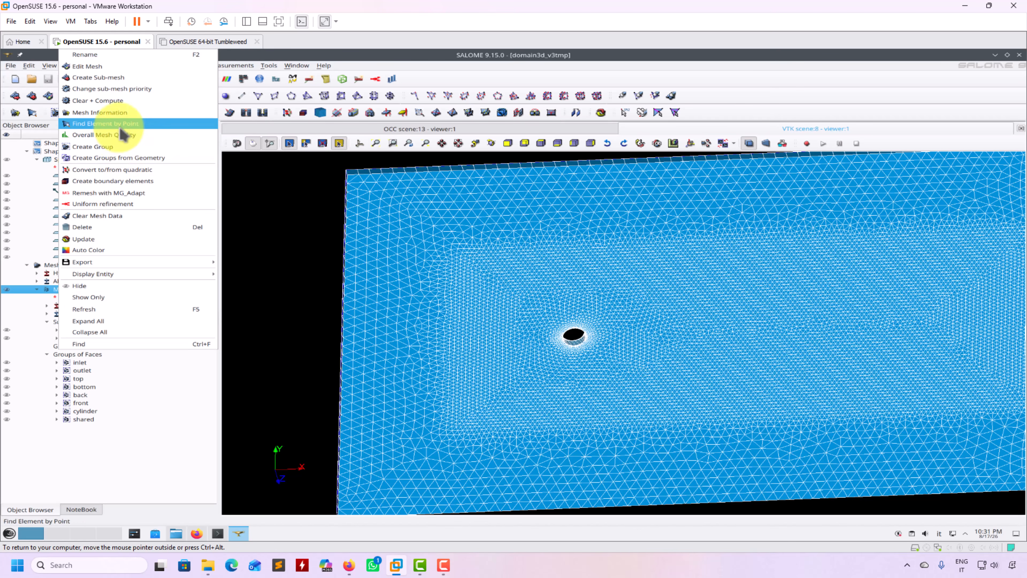
left_click(121, 113)
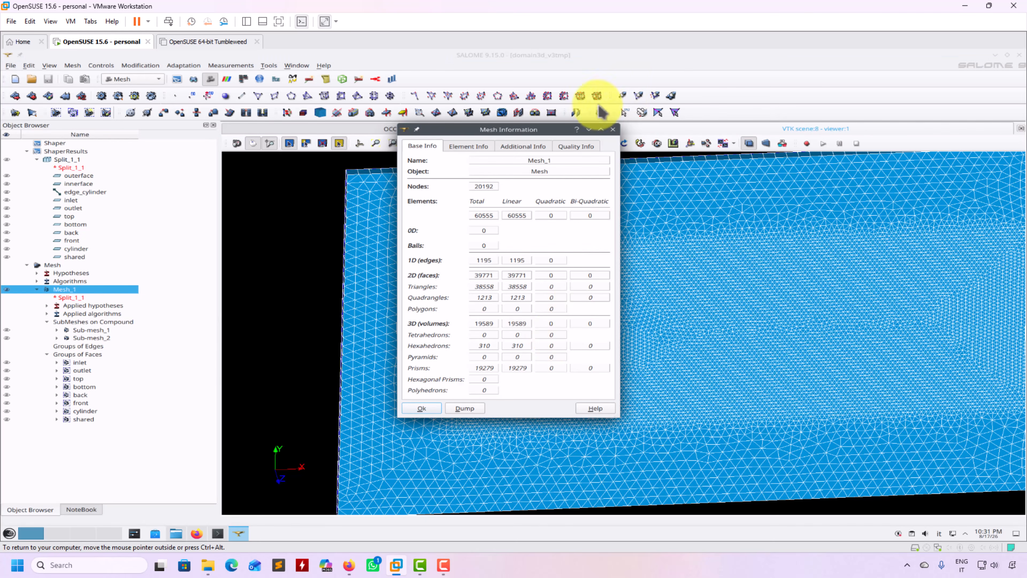
left_click(574, 148)
left_click(525, 148)
left_click(440, 149)
left_click(573, 149)
left_click_drag(544, 135, 319, 129)
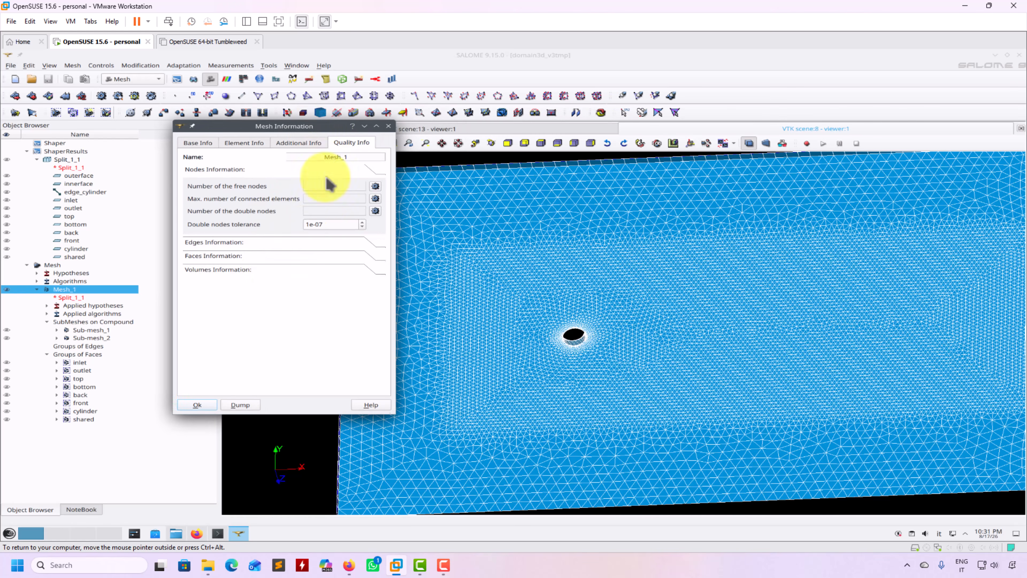
left_click(389, 127)
right_click(79, 298)
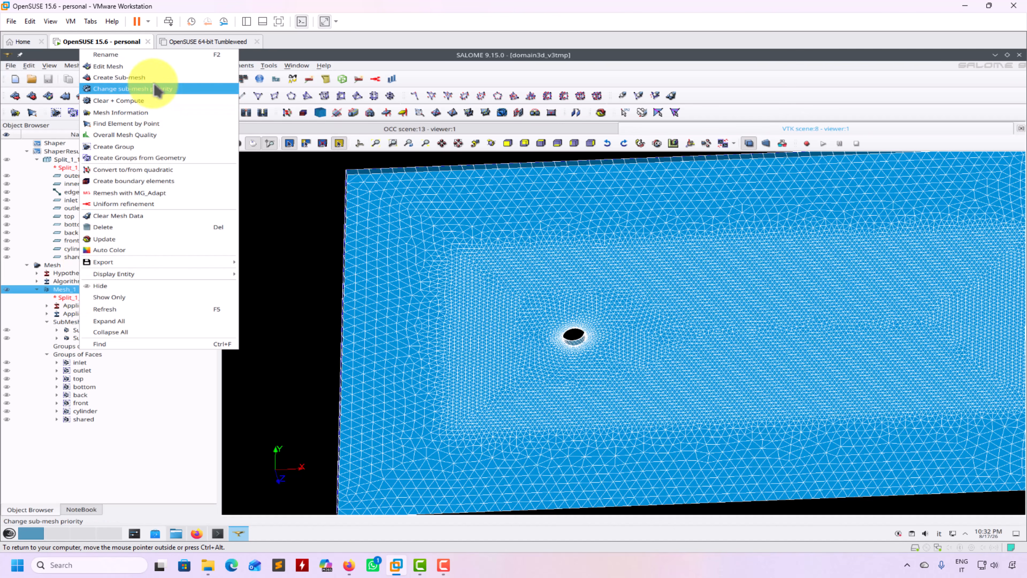
left_click(130, 137)
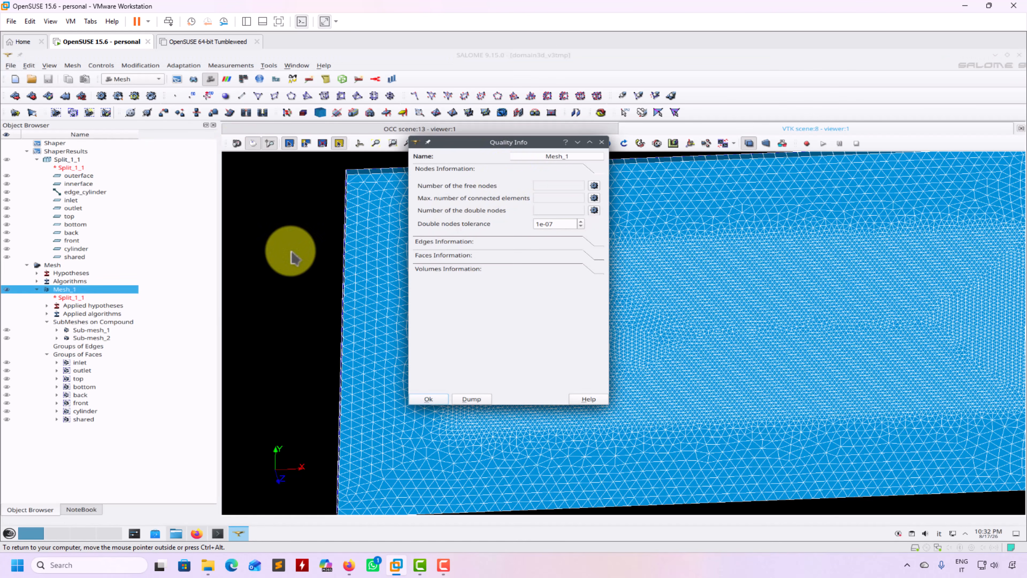
left_click(601, 142)
Apply Controls > Volume Controls > Volume to Mesh_1, showing volumes 0.00271 to 0.793.
right_click(275, 292)
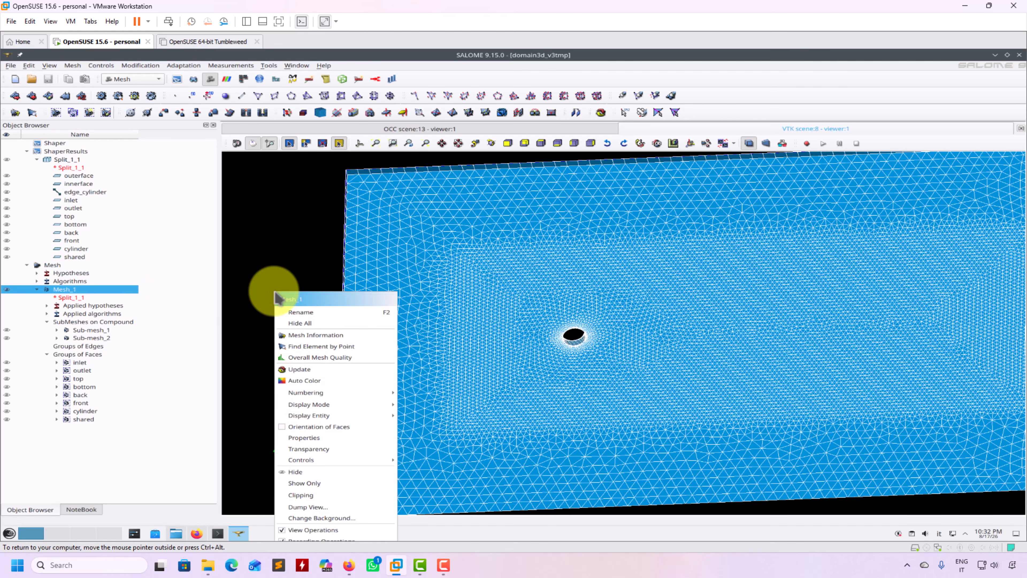
mouse_move(295, 420)
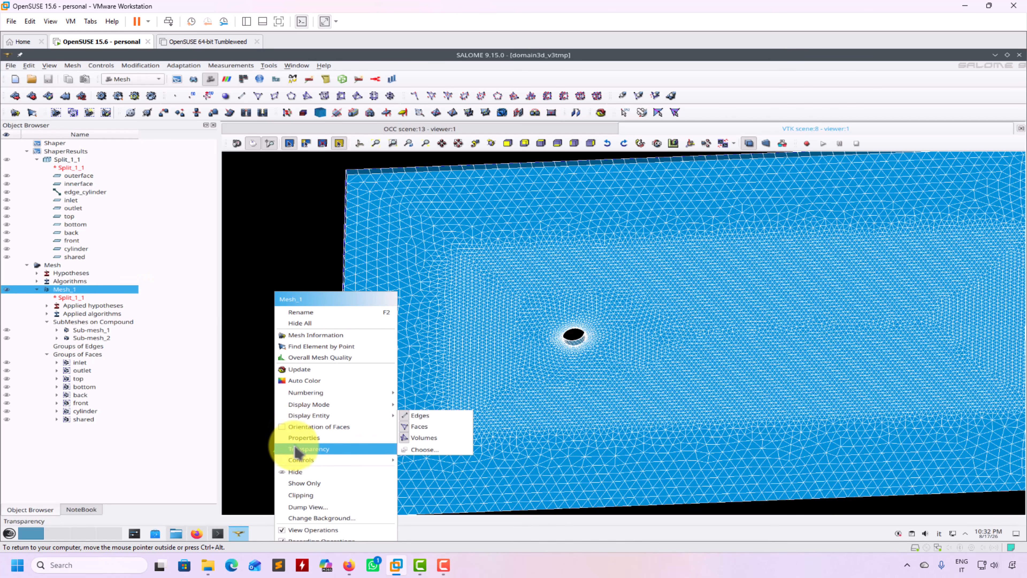
mouse_move(297, 464)
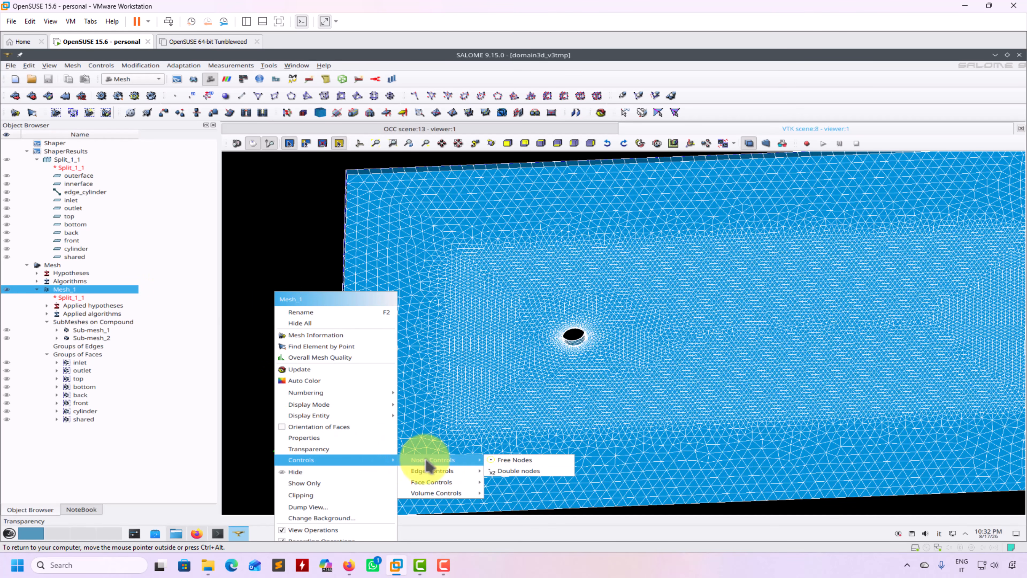
mouse_move(447, 486)
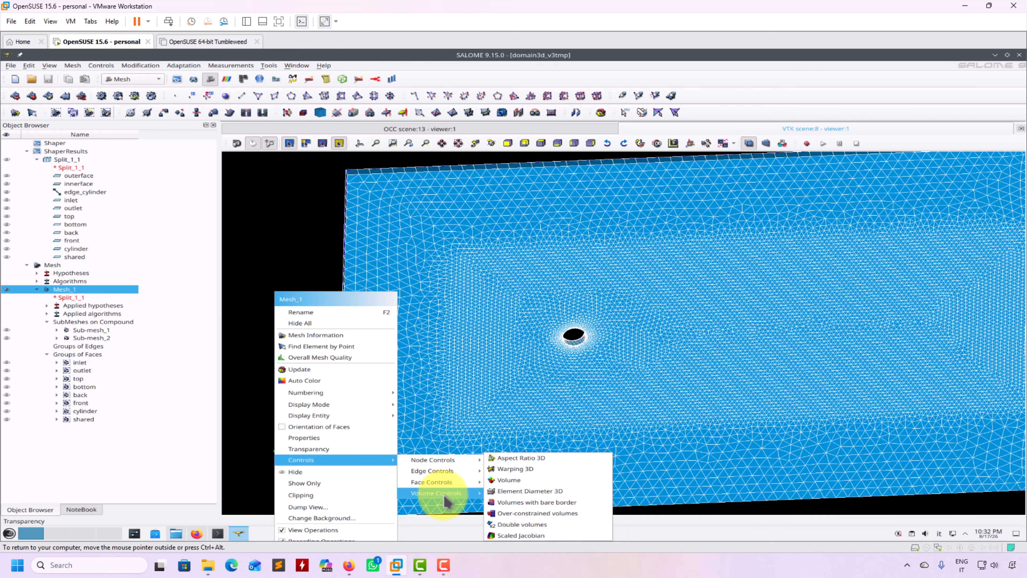
left_click(505, 480)
left_click(279, 352)
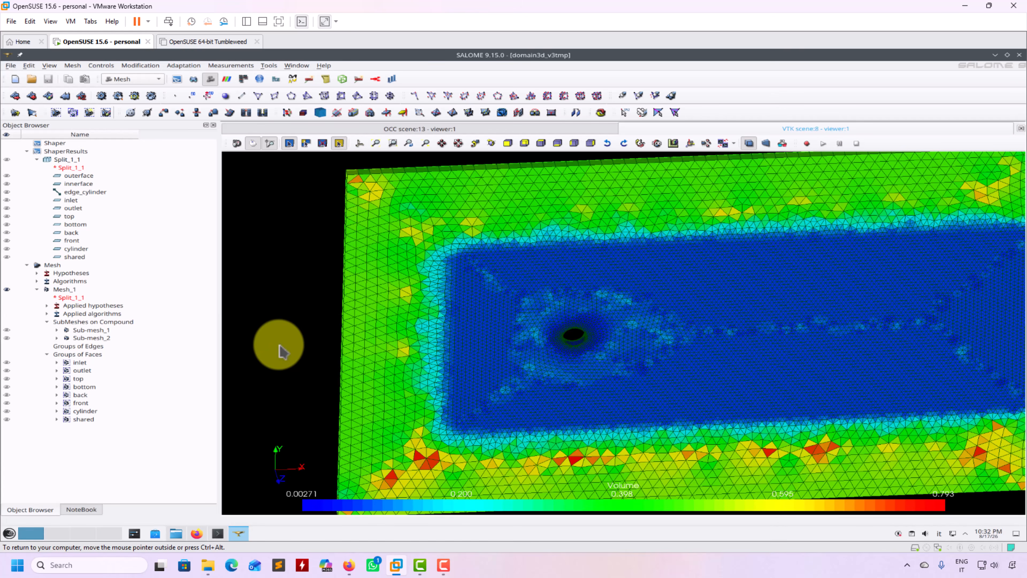
scroll(279, 346, "down", 2)
scroll(279, 345, "up", 1)
scroll(279, 345, "down", 3)
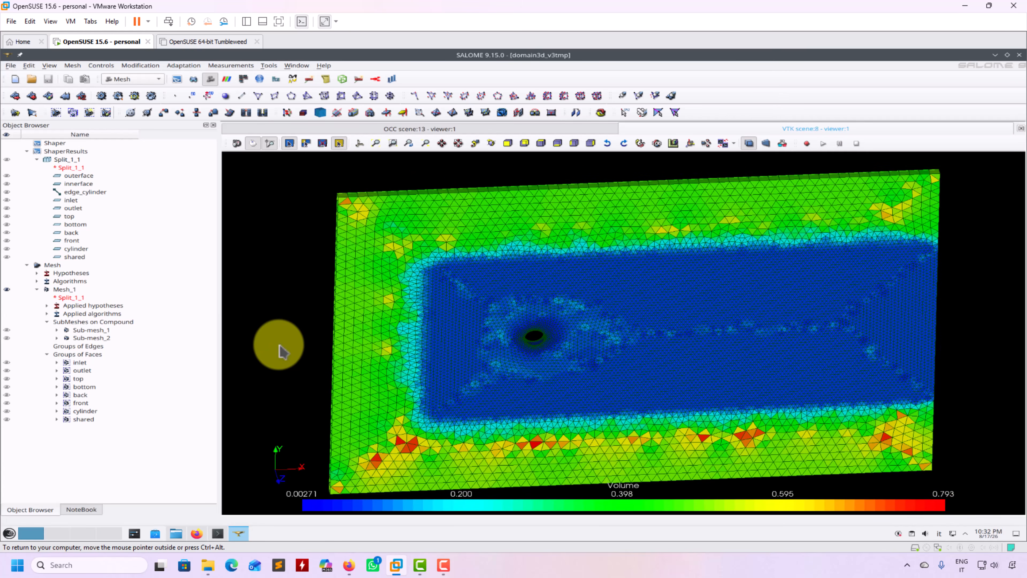